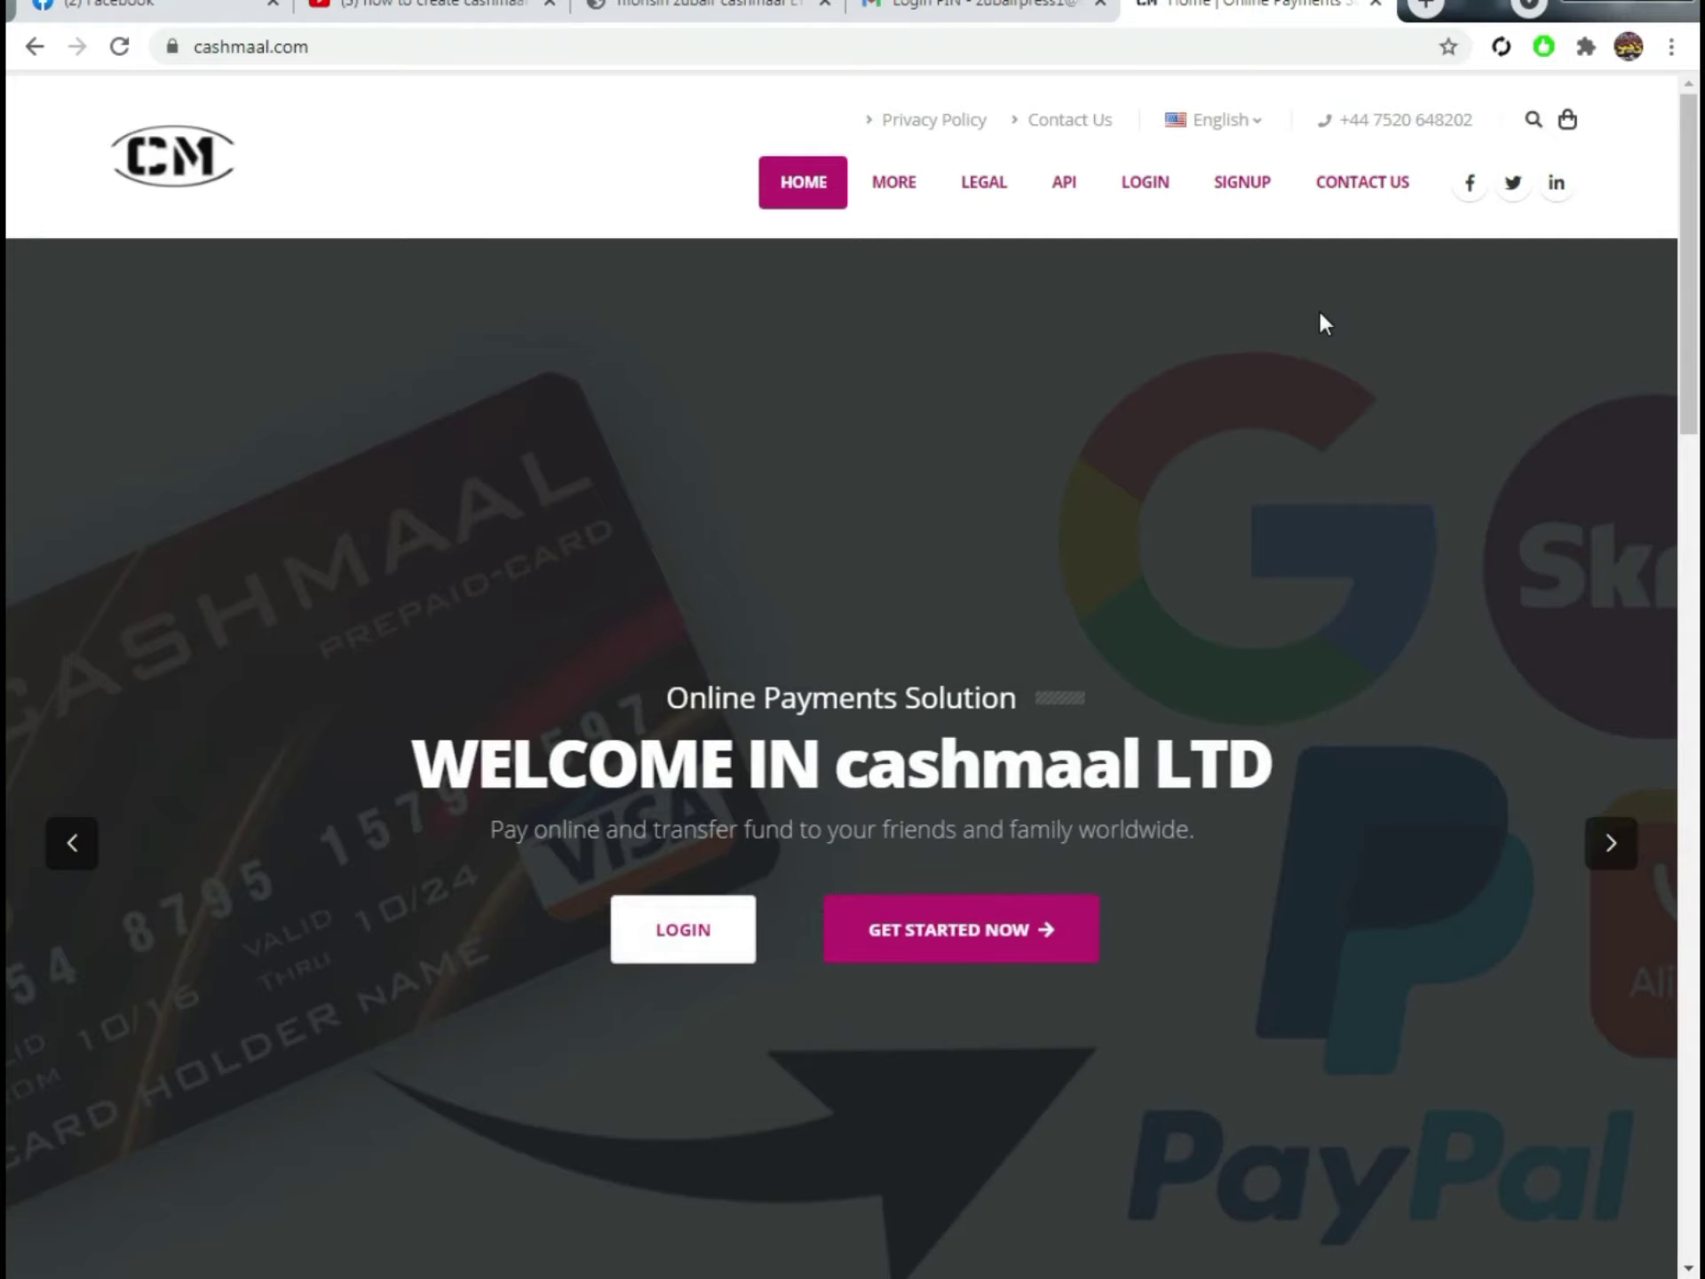
Step: Open the sign-up form and autofill the name, email and password fields with saved details
key(ctrl+l)
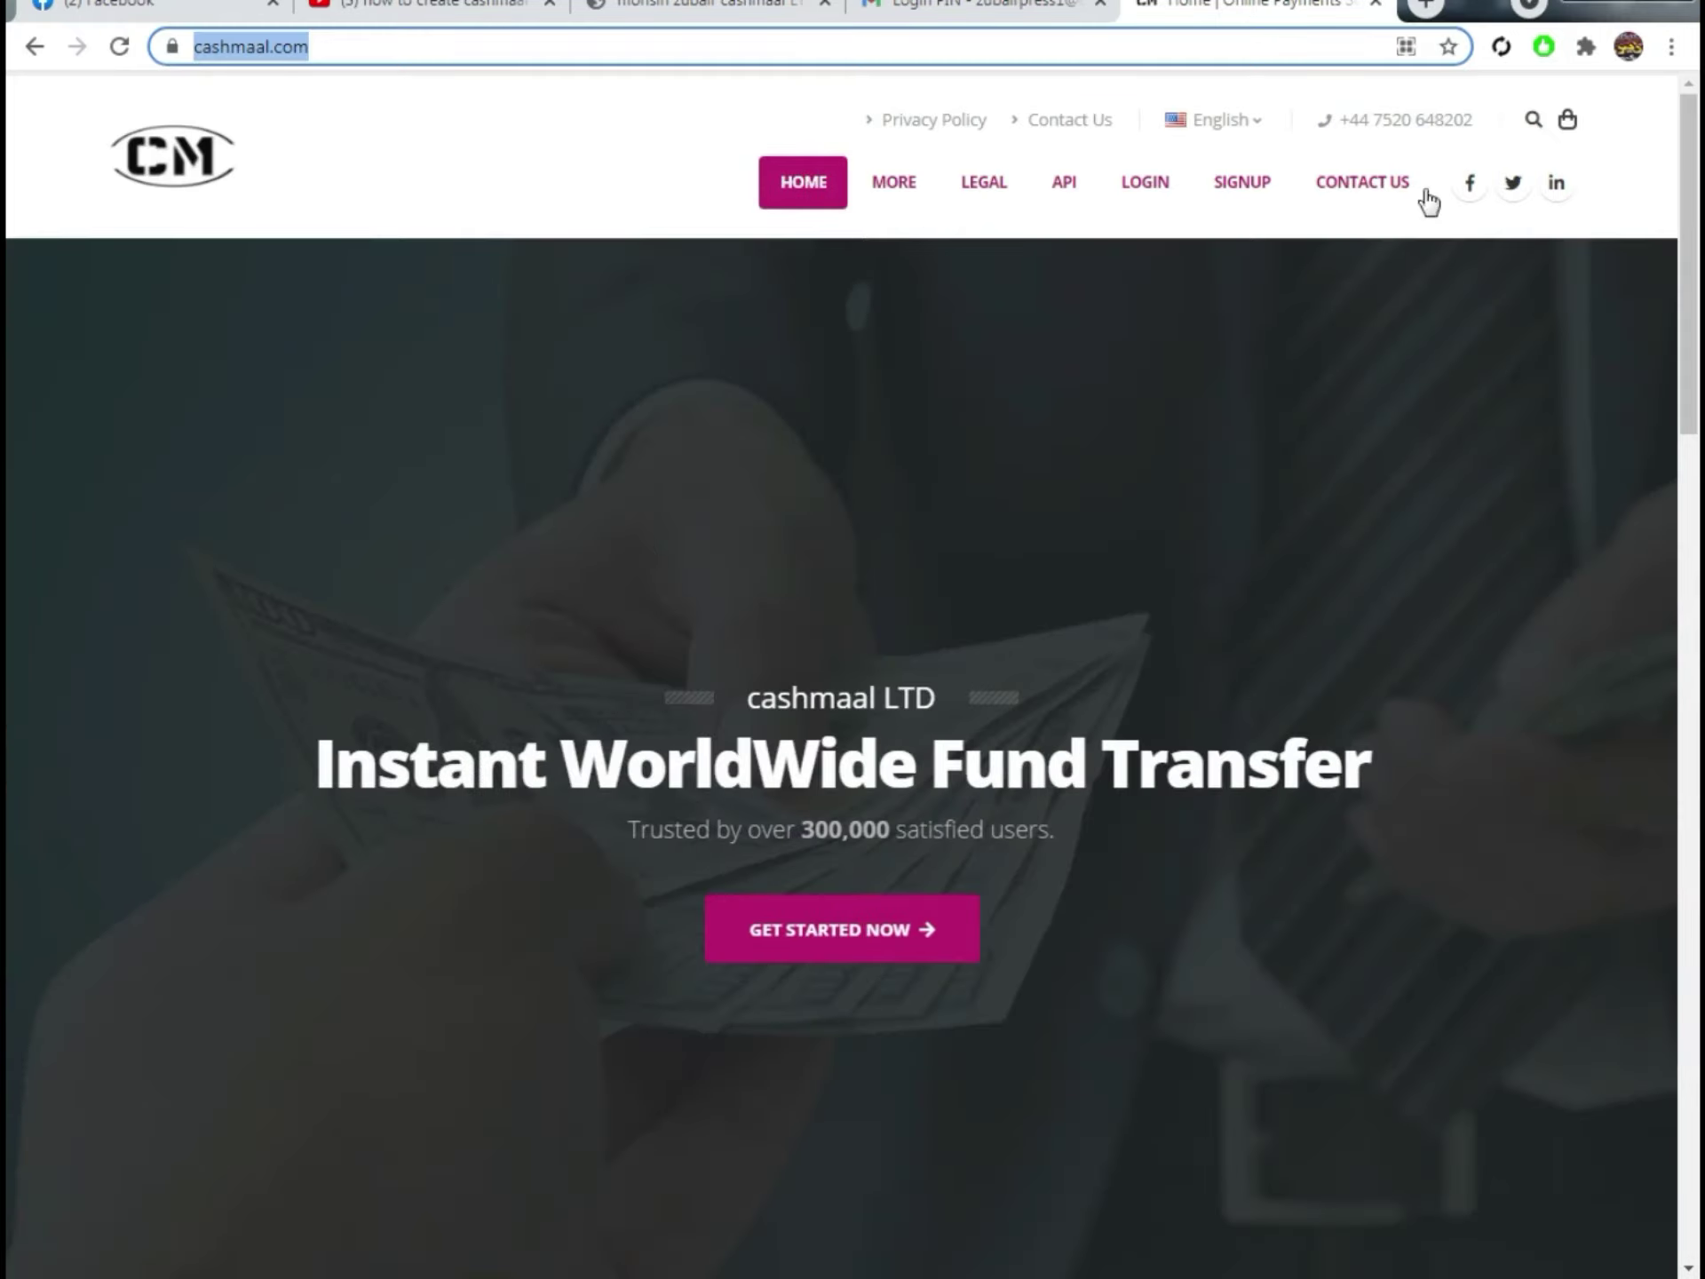
scroll(1030, 532, down, 4)
scroll(1004, 796, up, 5)
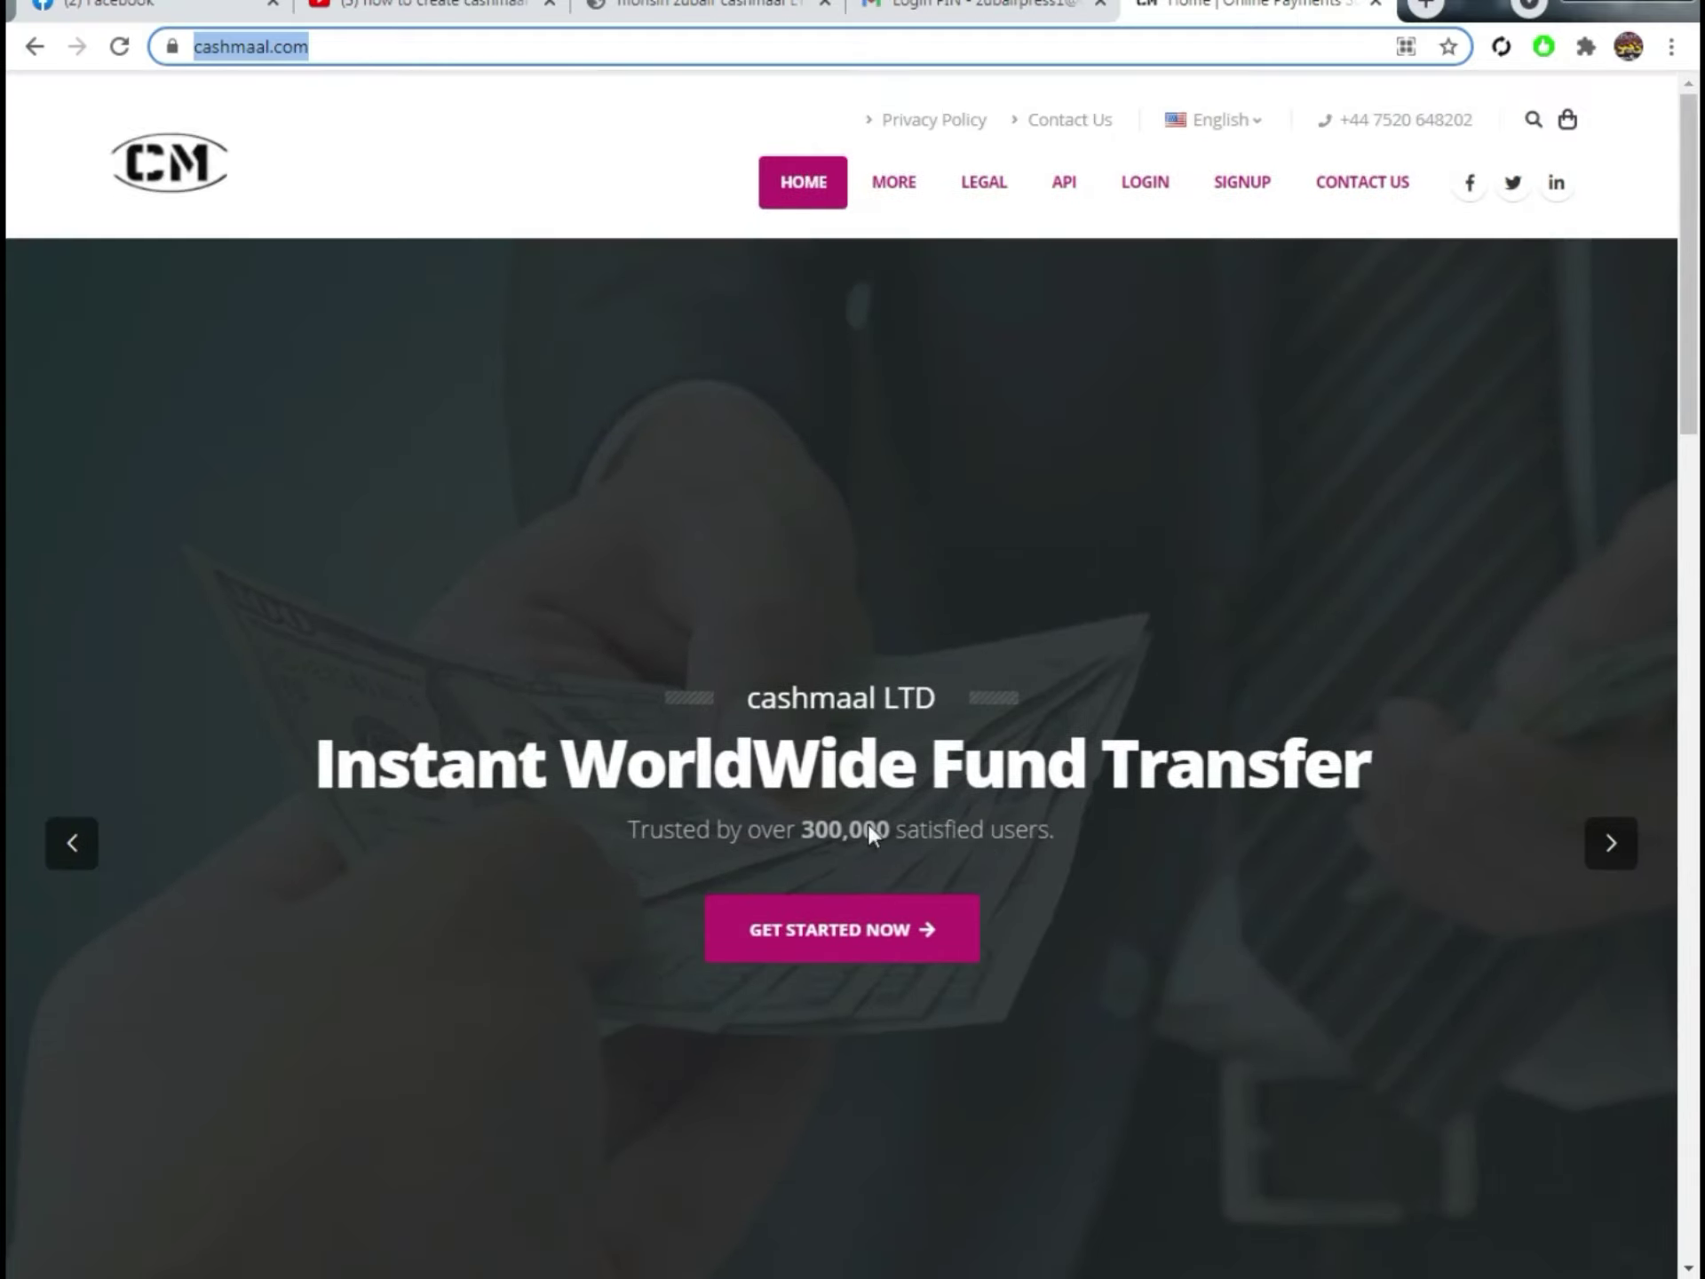
click(813, 937)
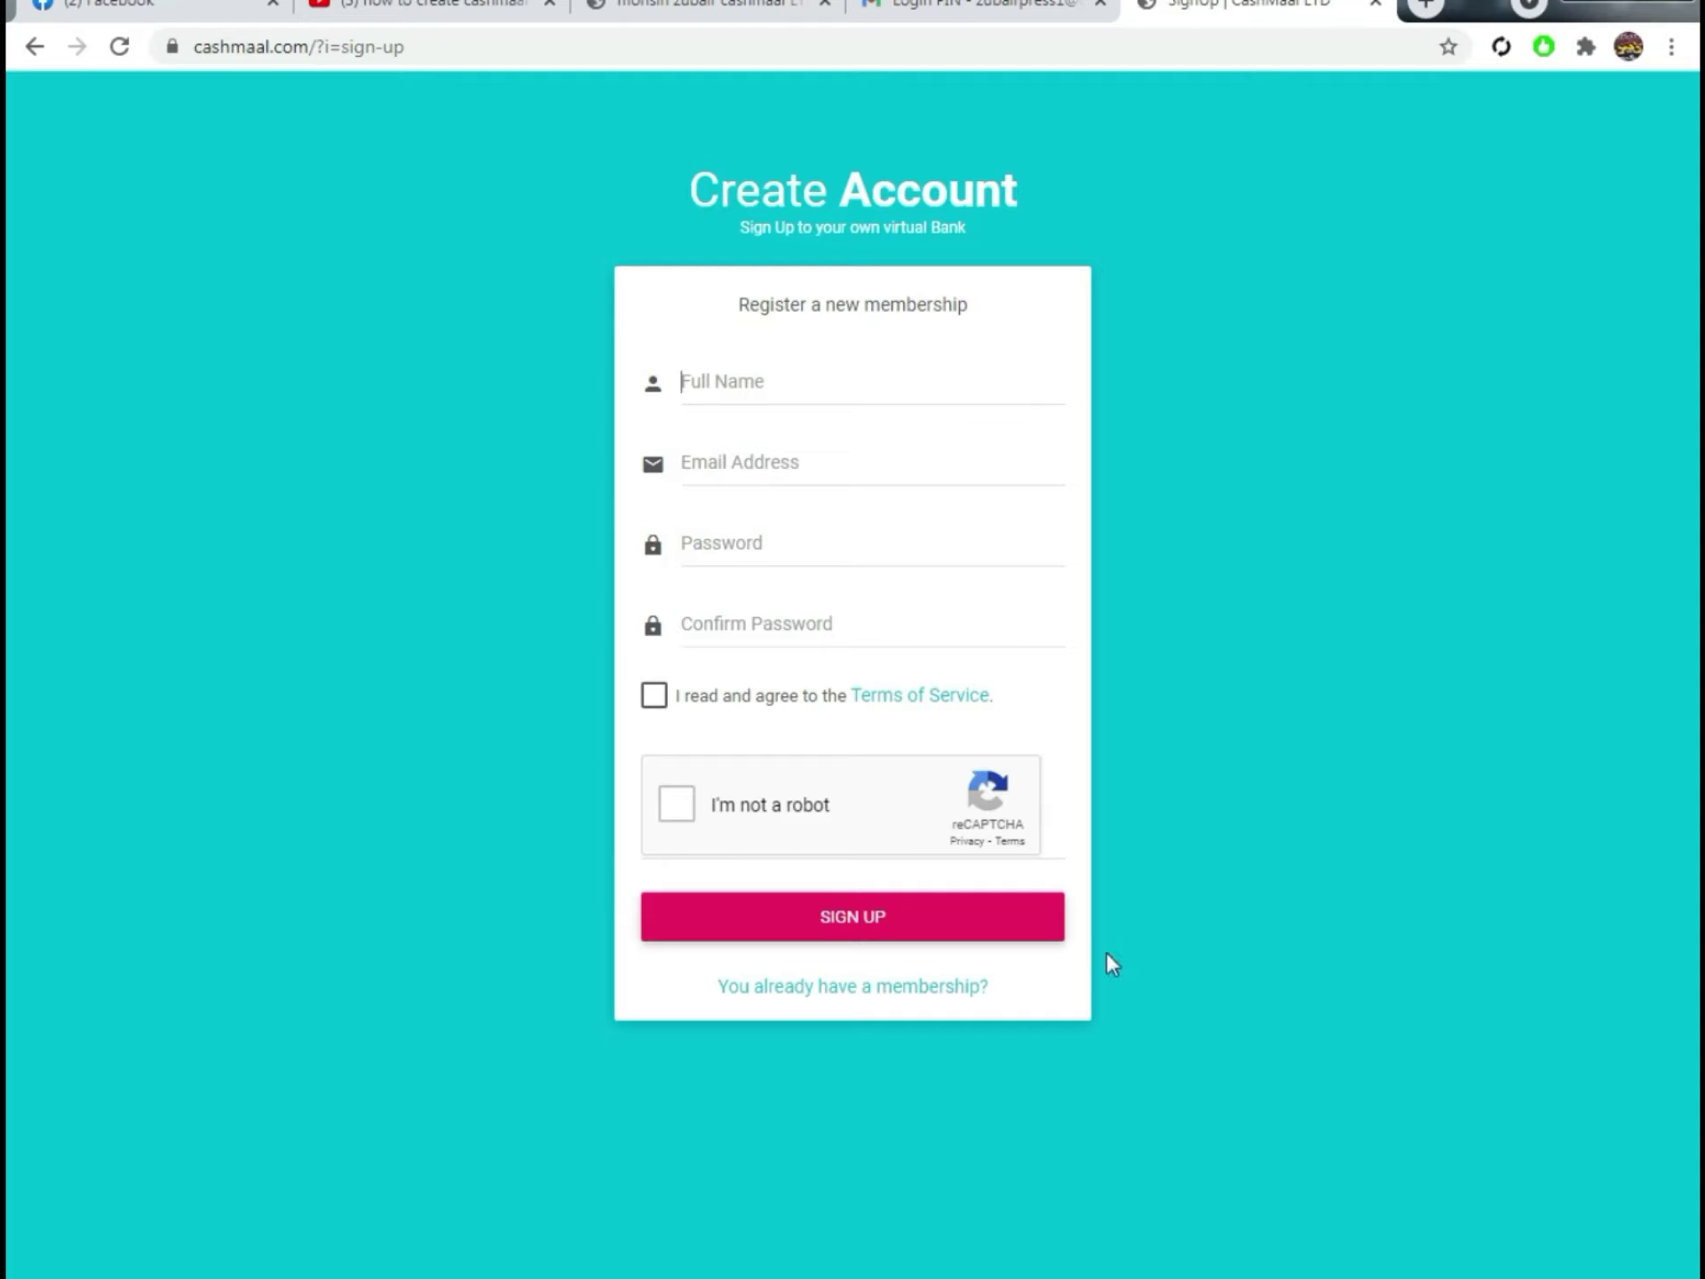
click(792, 381)
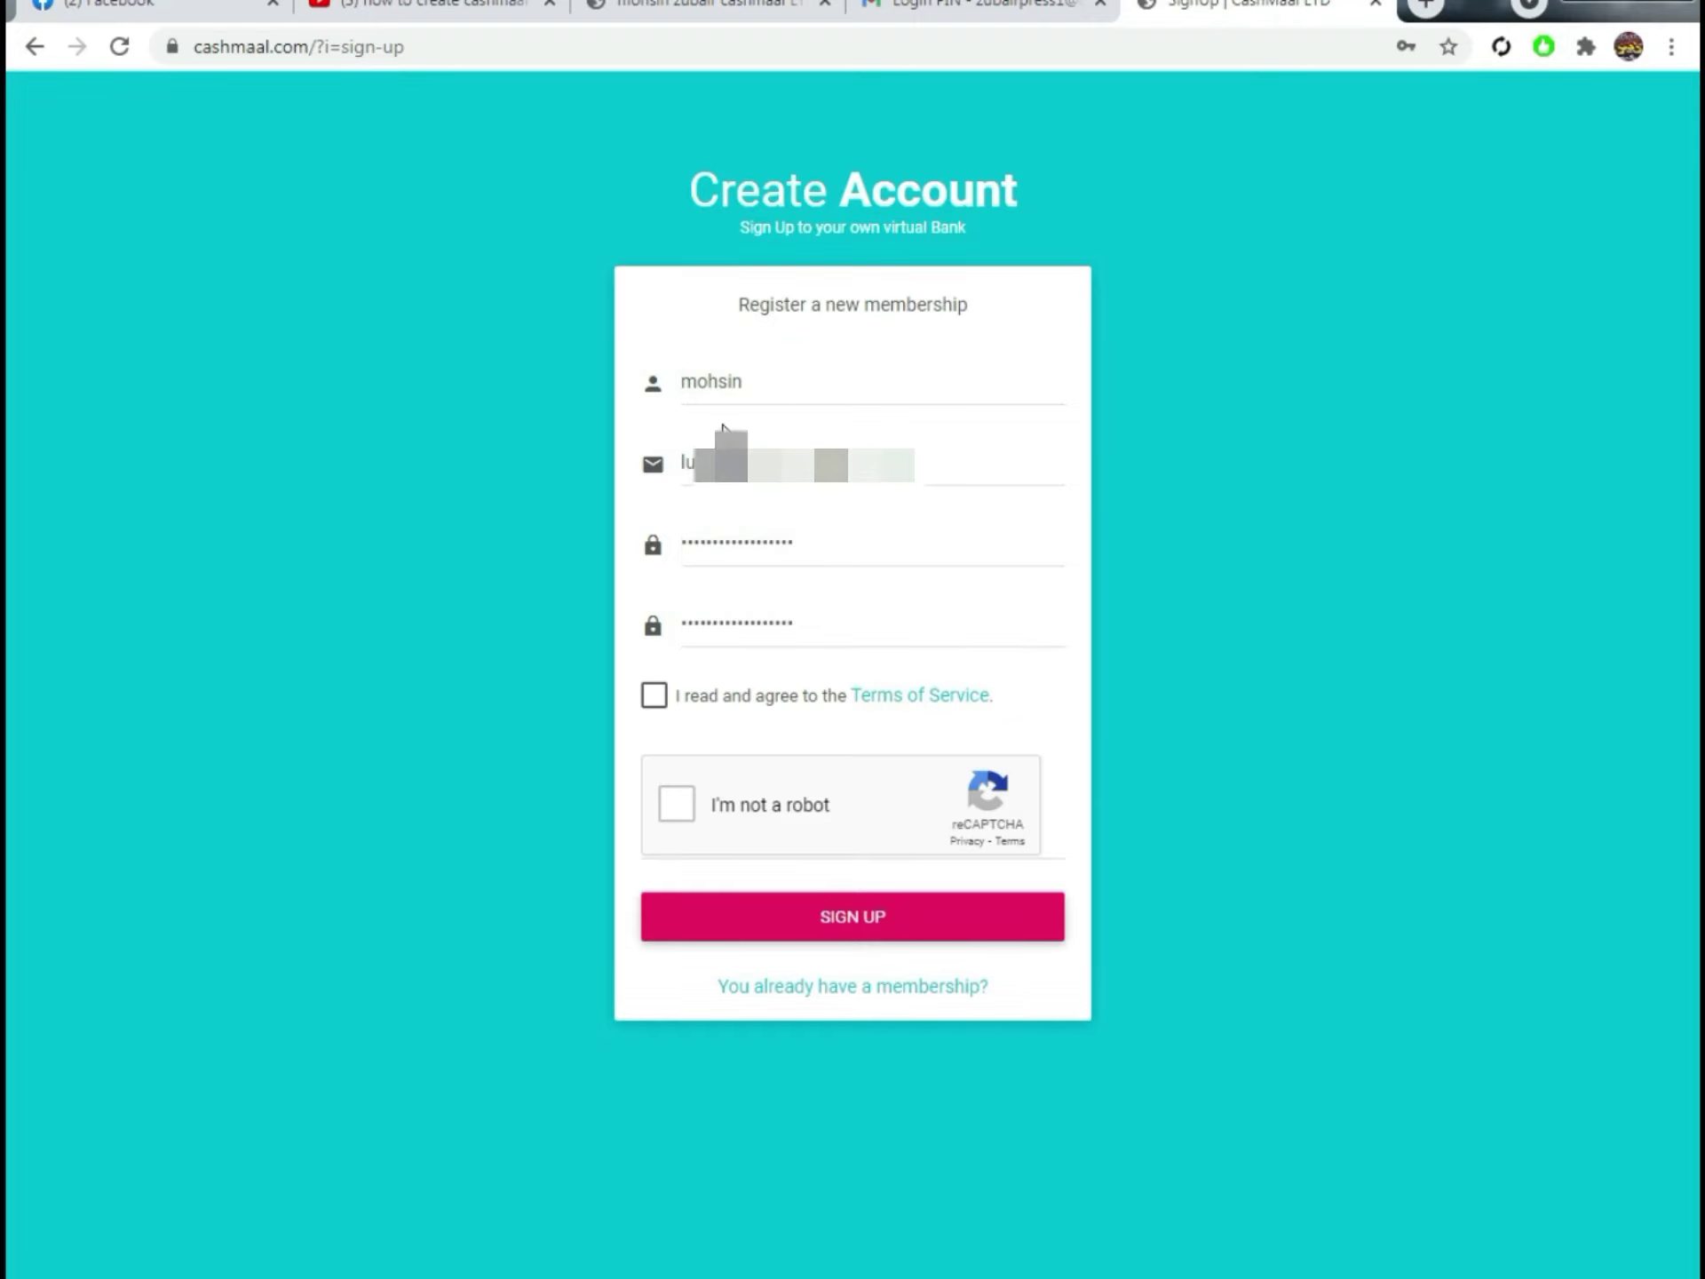
click(747, 376)
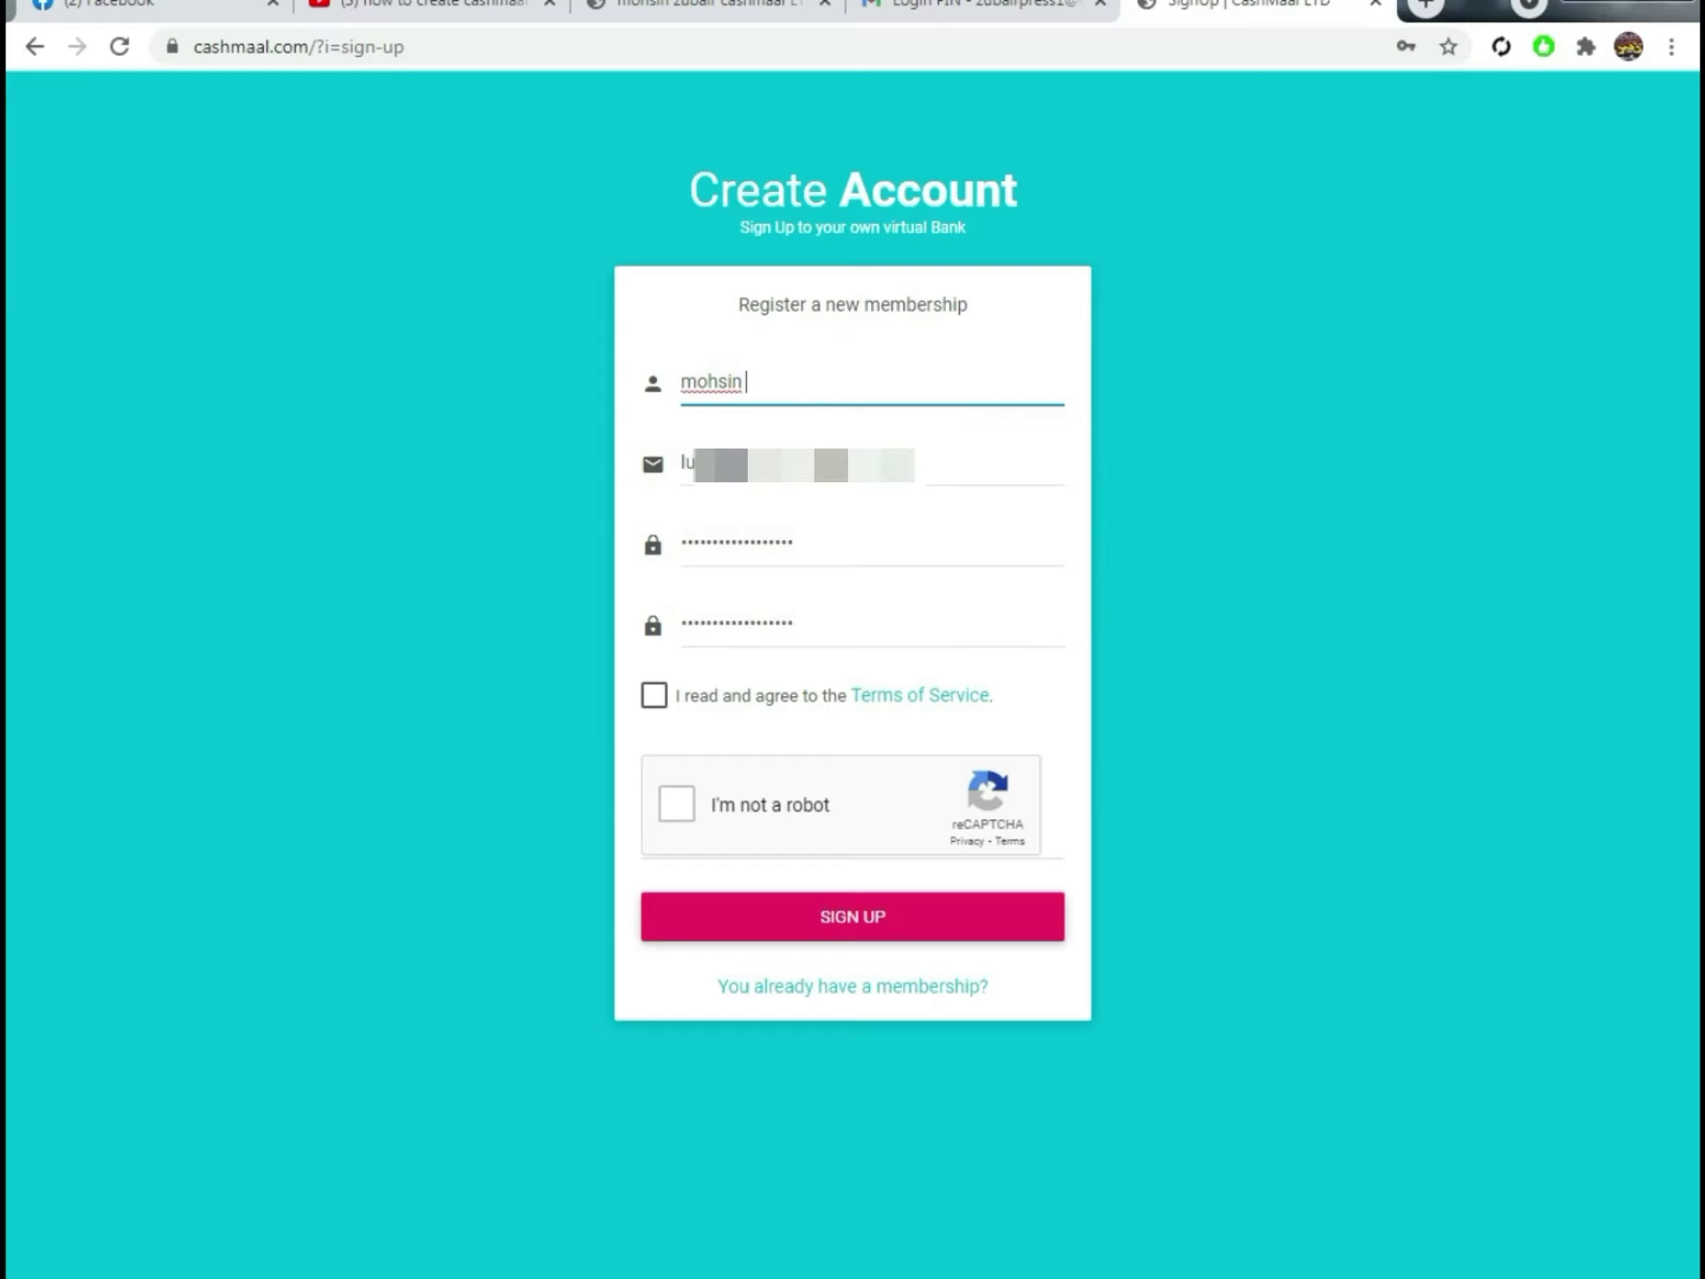
triple_click(923, 462)
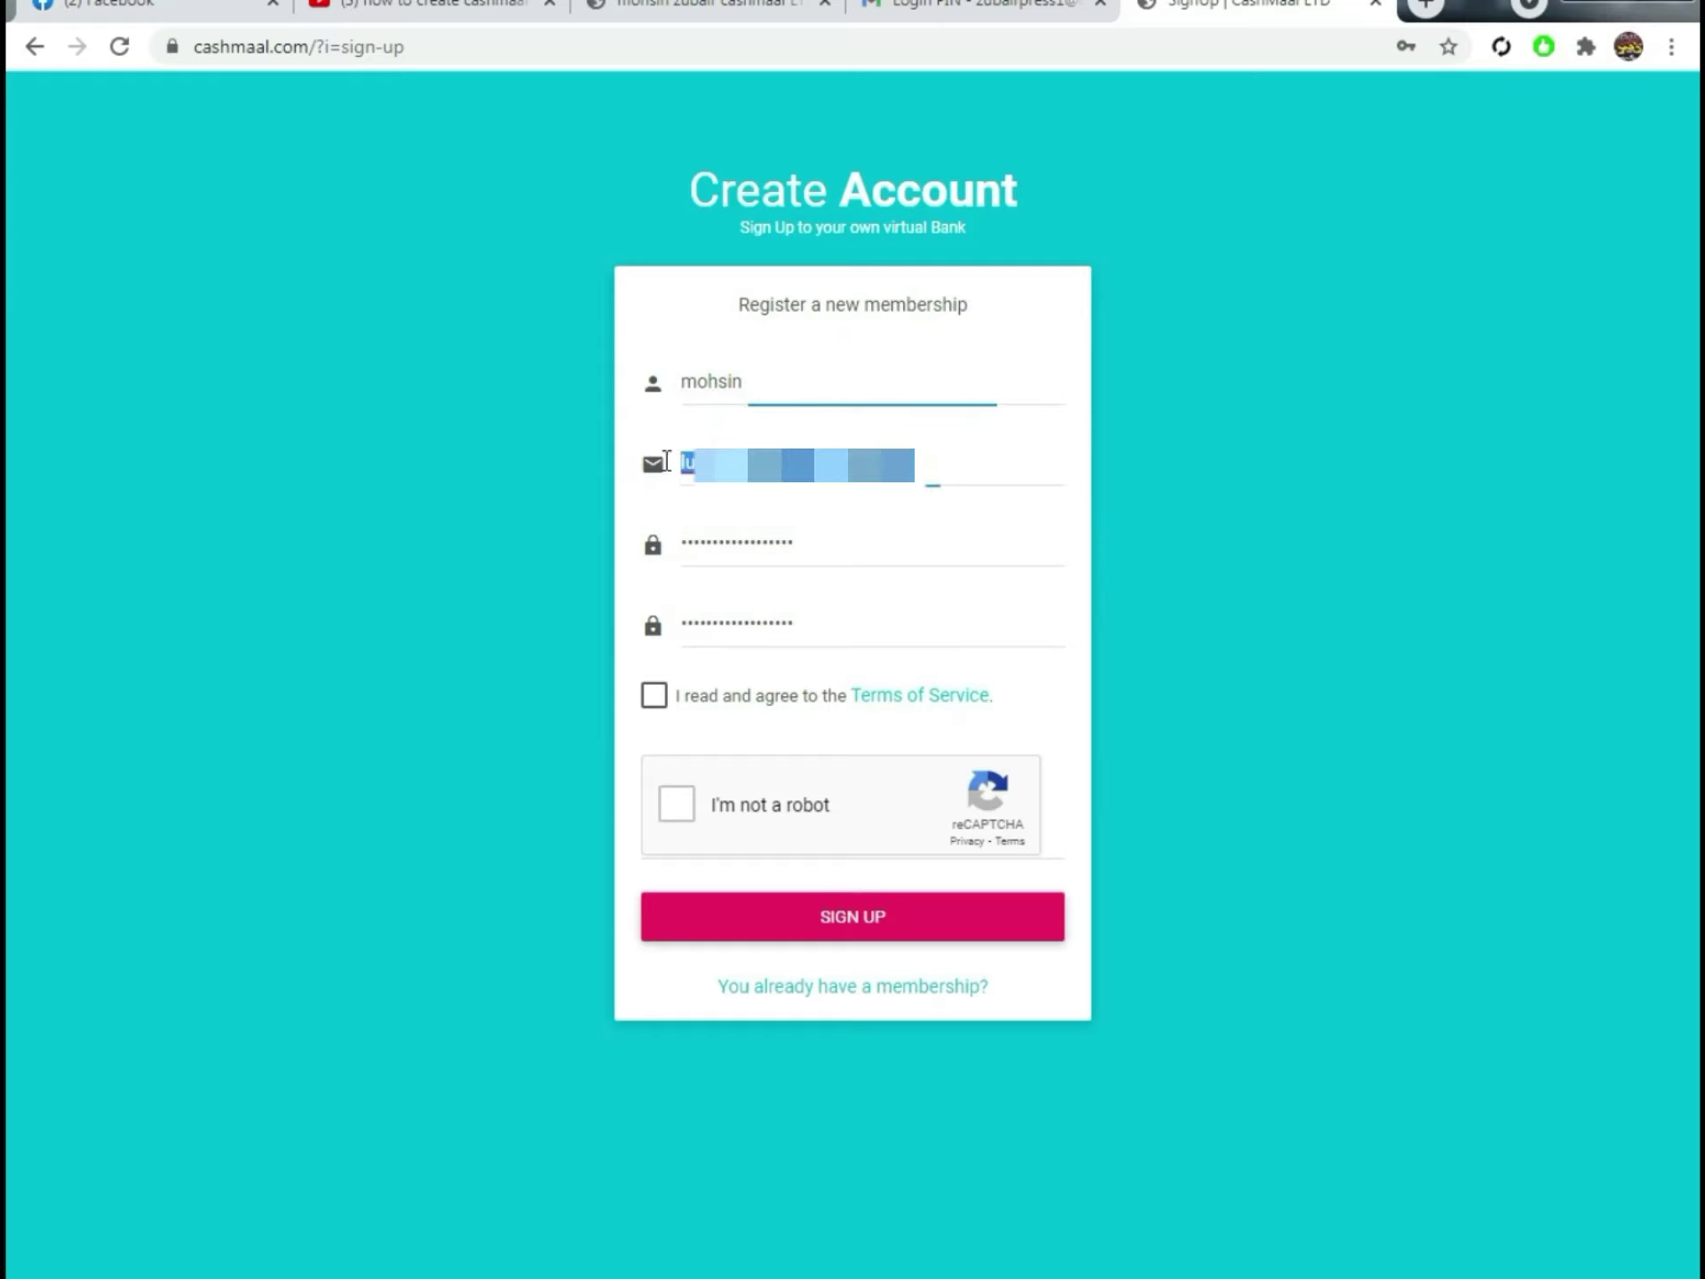
click(681, 539)
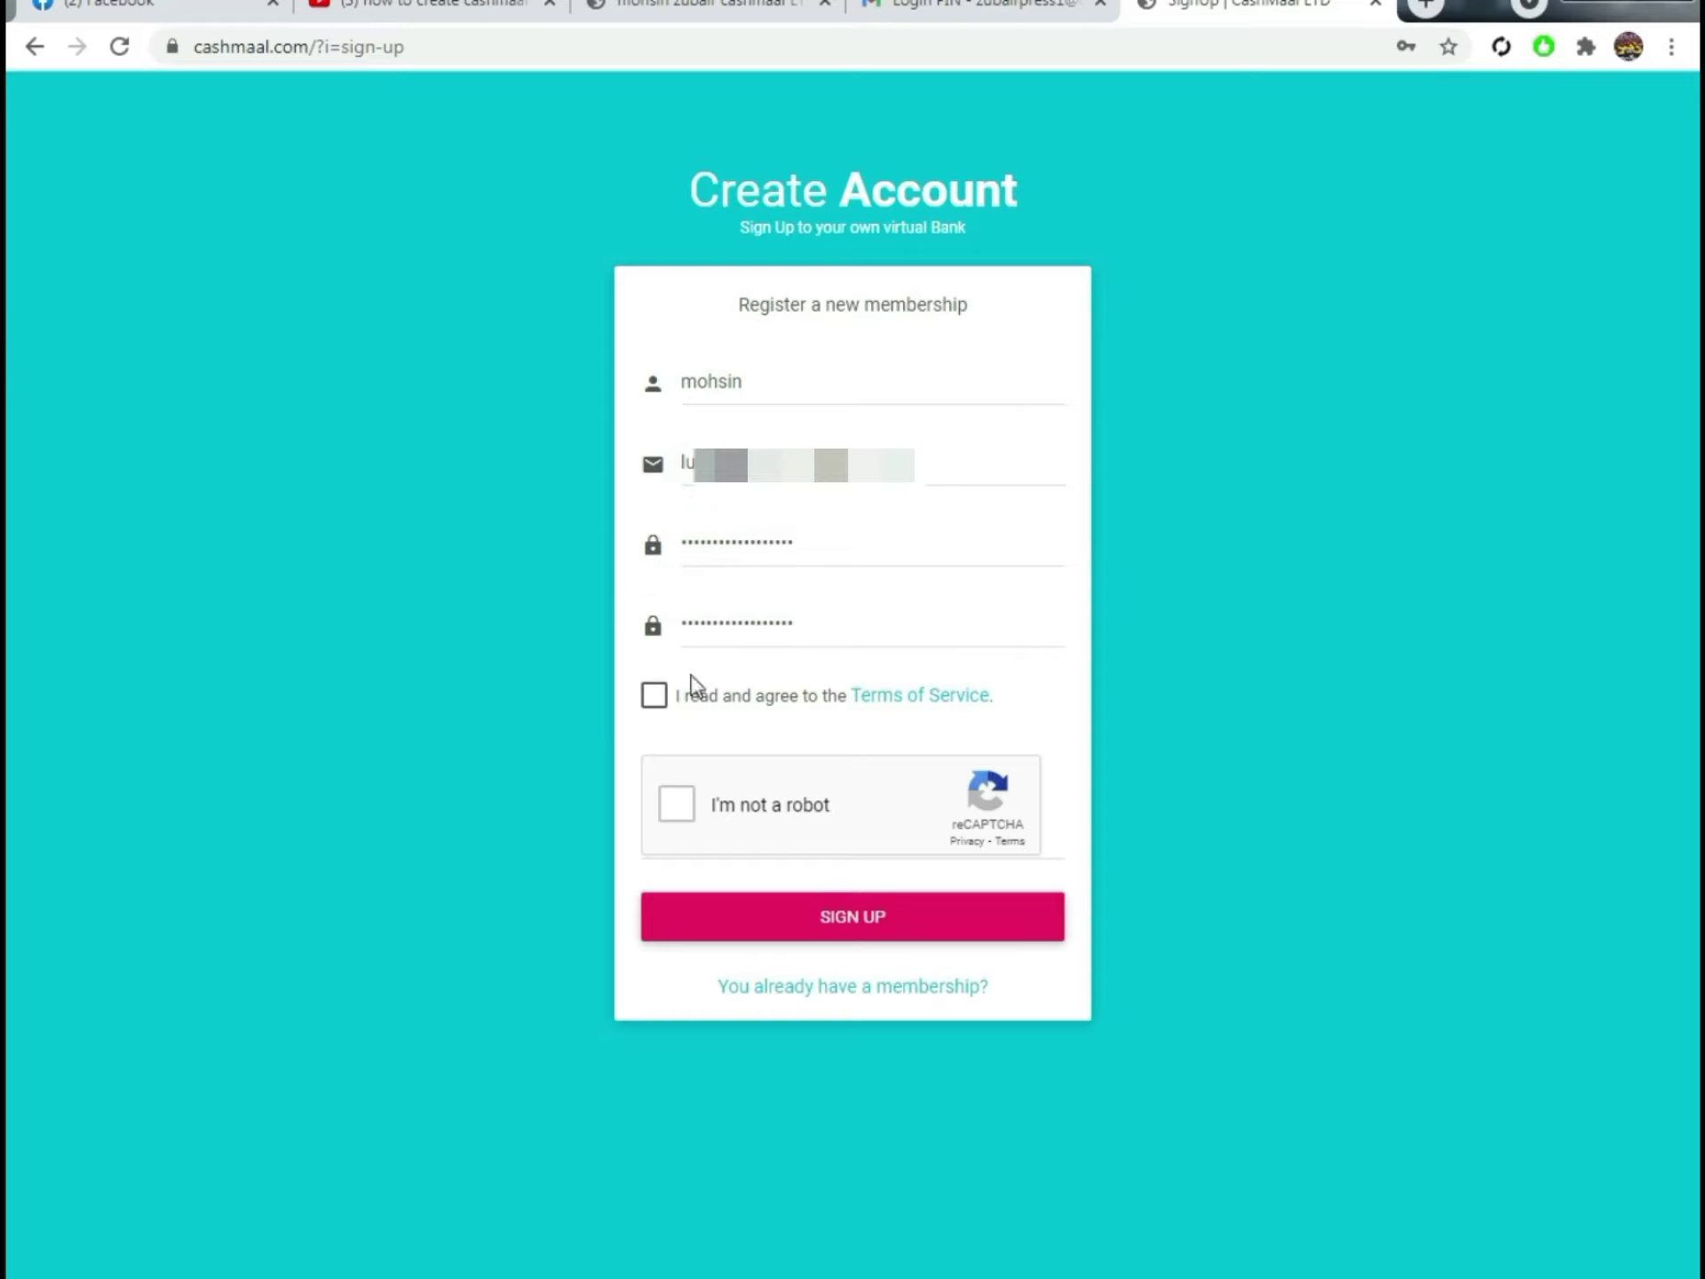
Step: Accept the Terms of Service, pass the reCAPTCHA and submit the new account registration
click(653, 697)
click(676, 804)
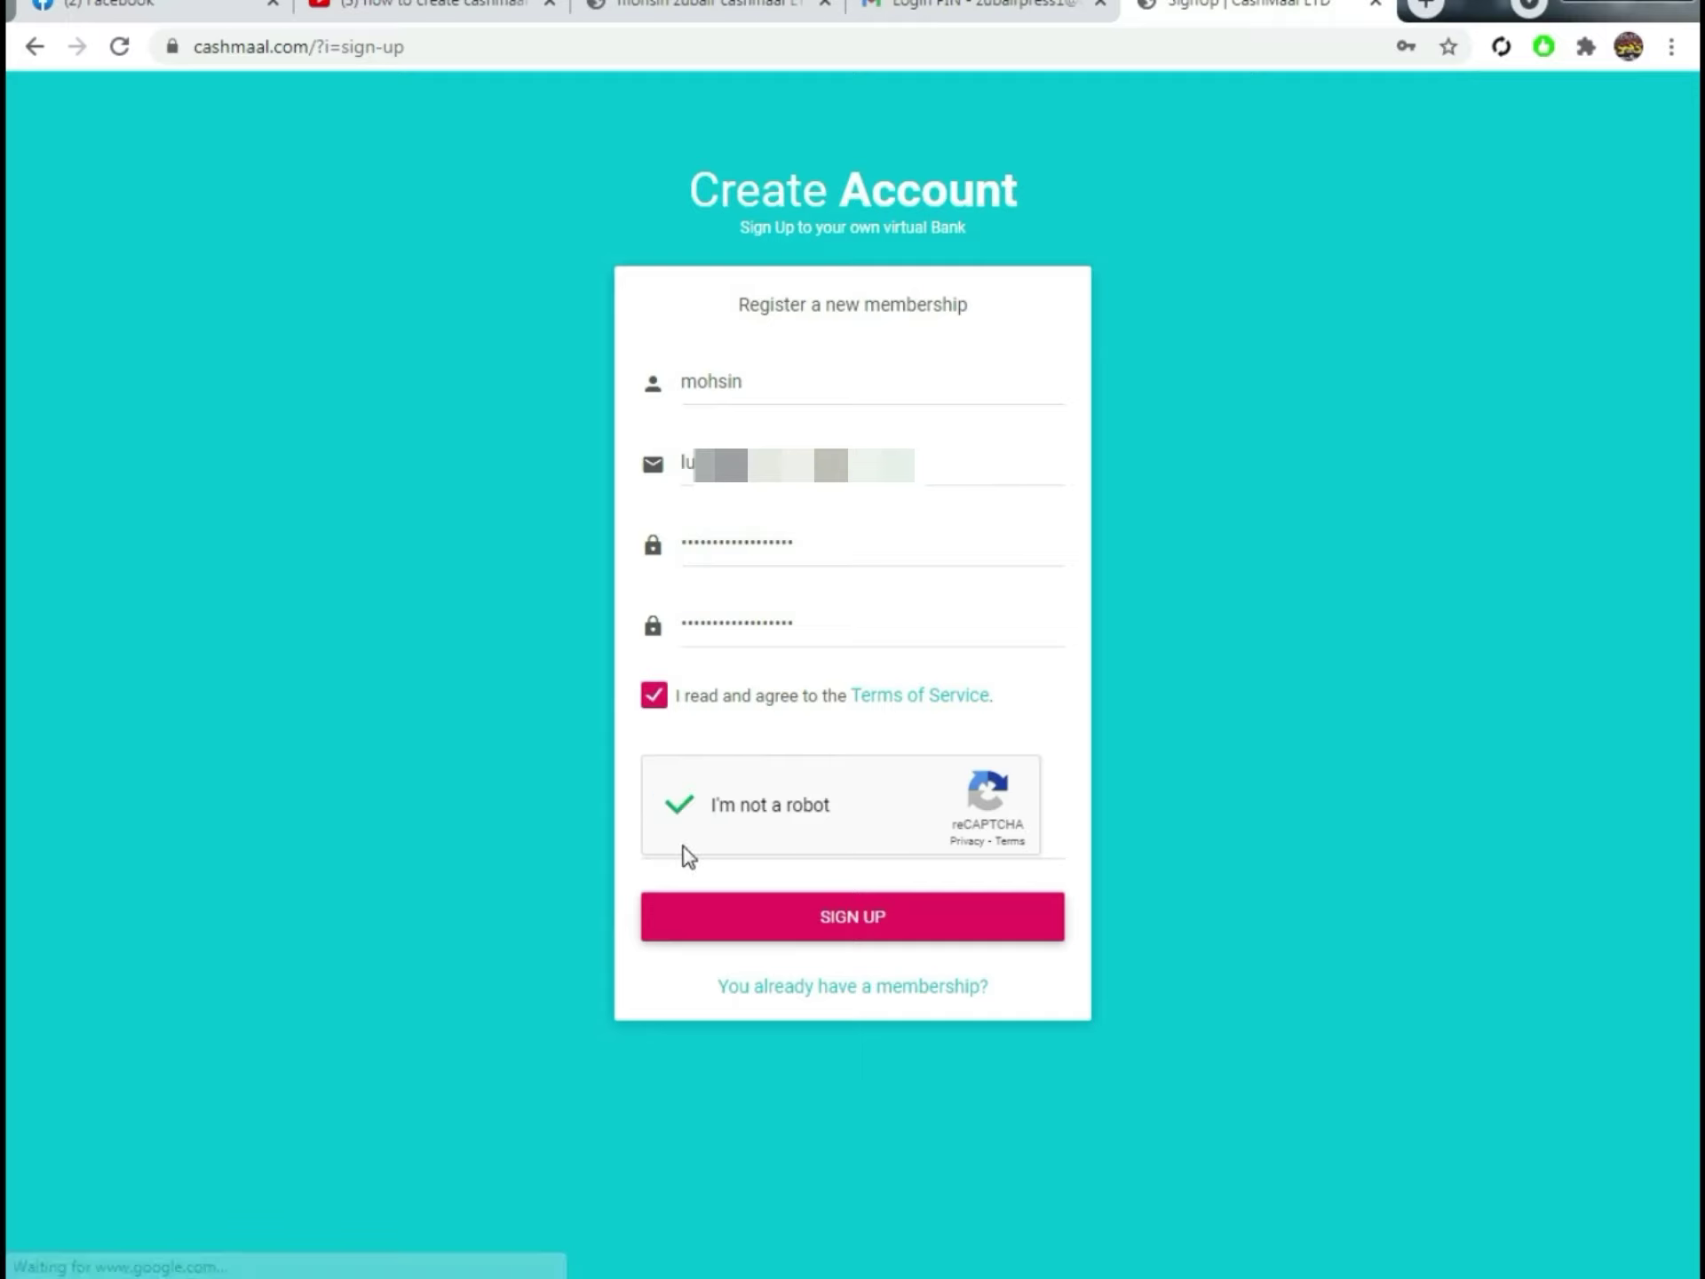
click(838, 914)
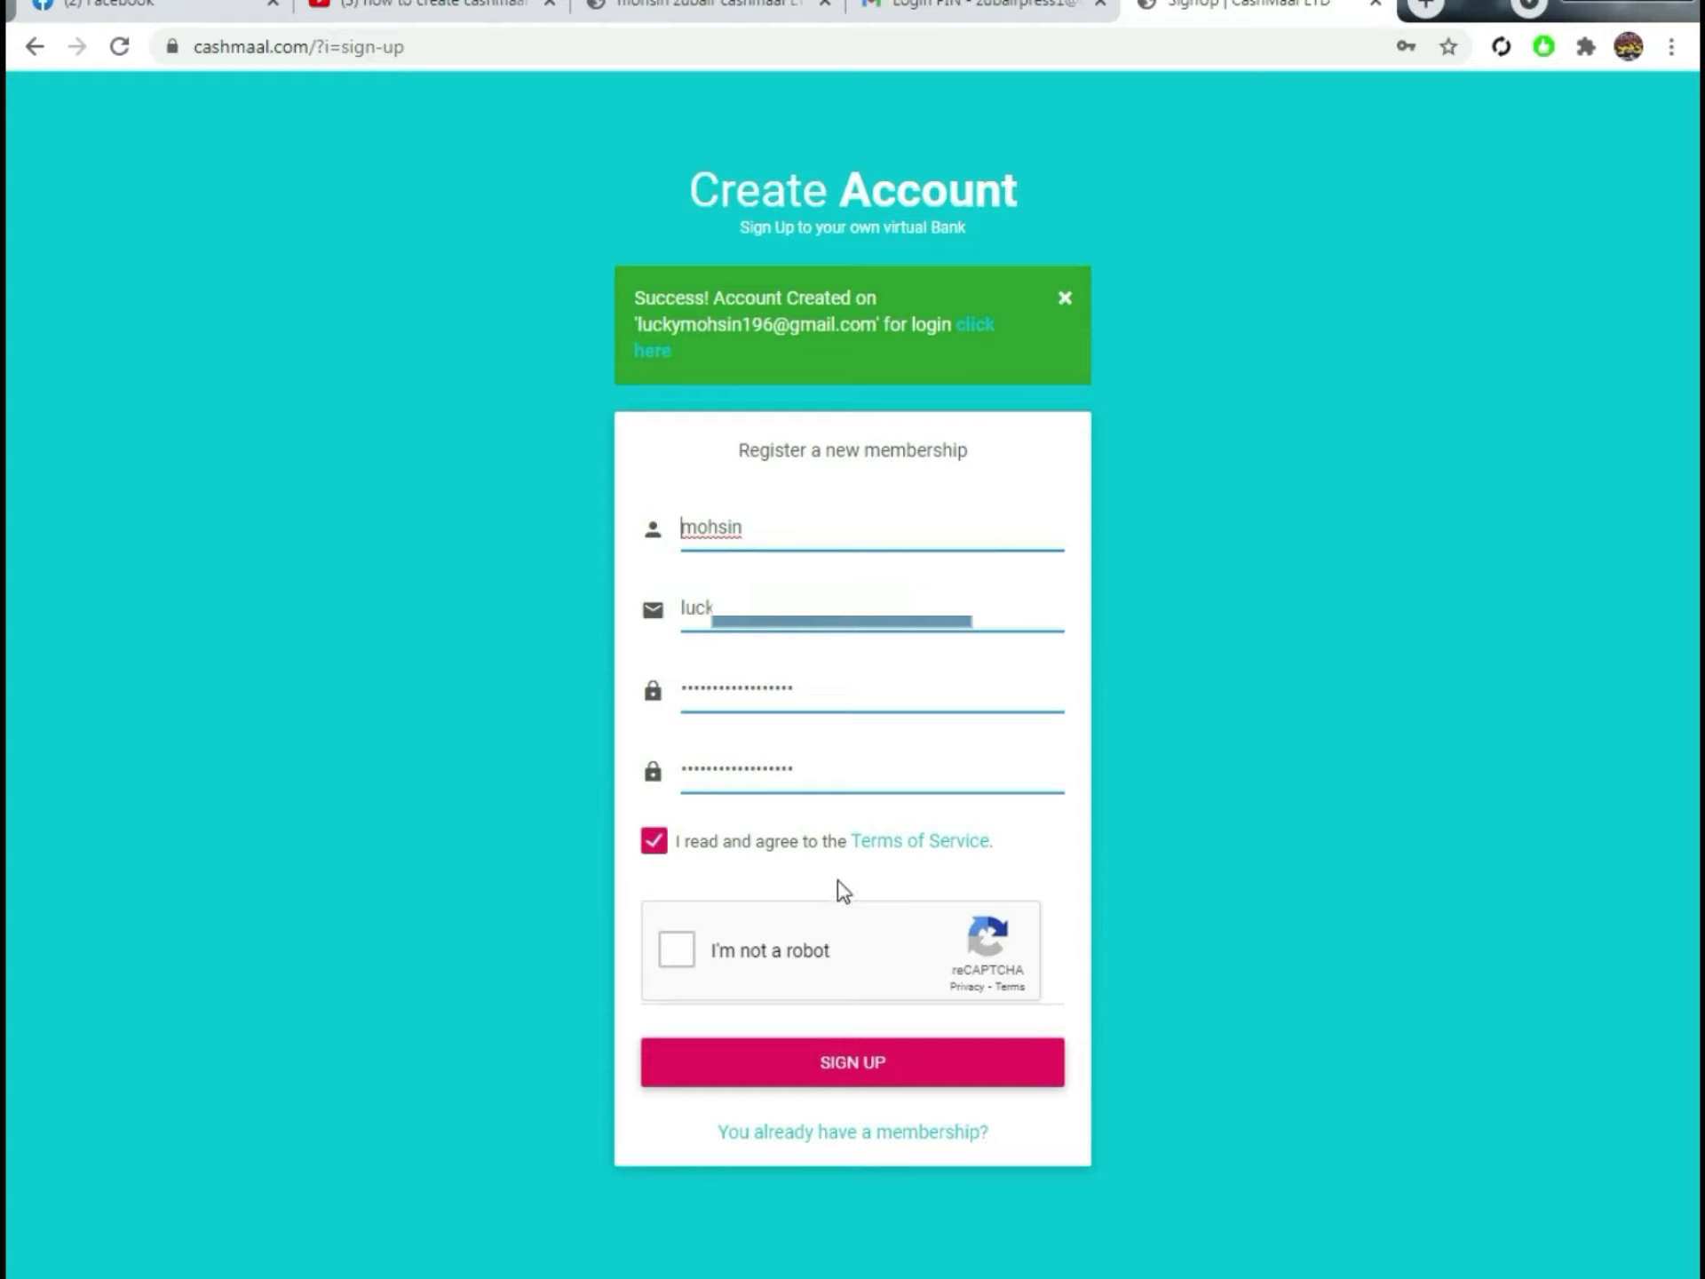
click(976, 334)
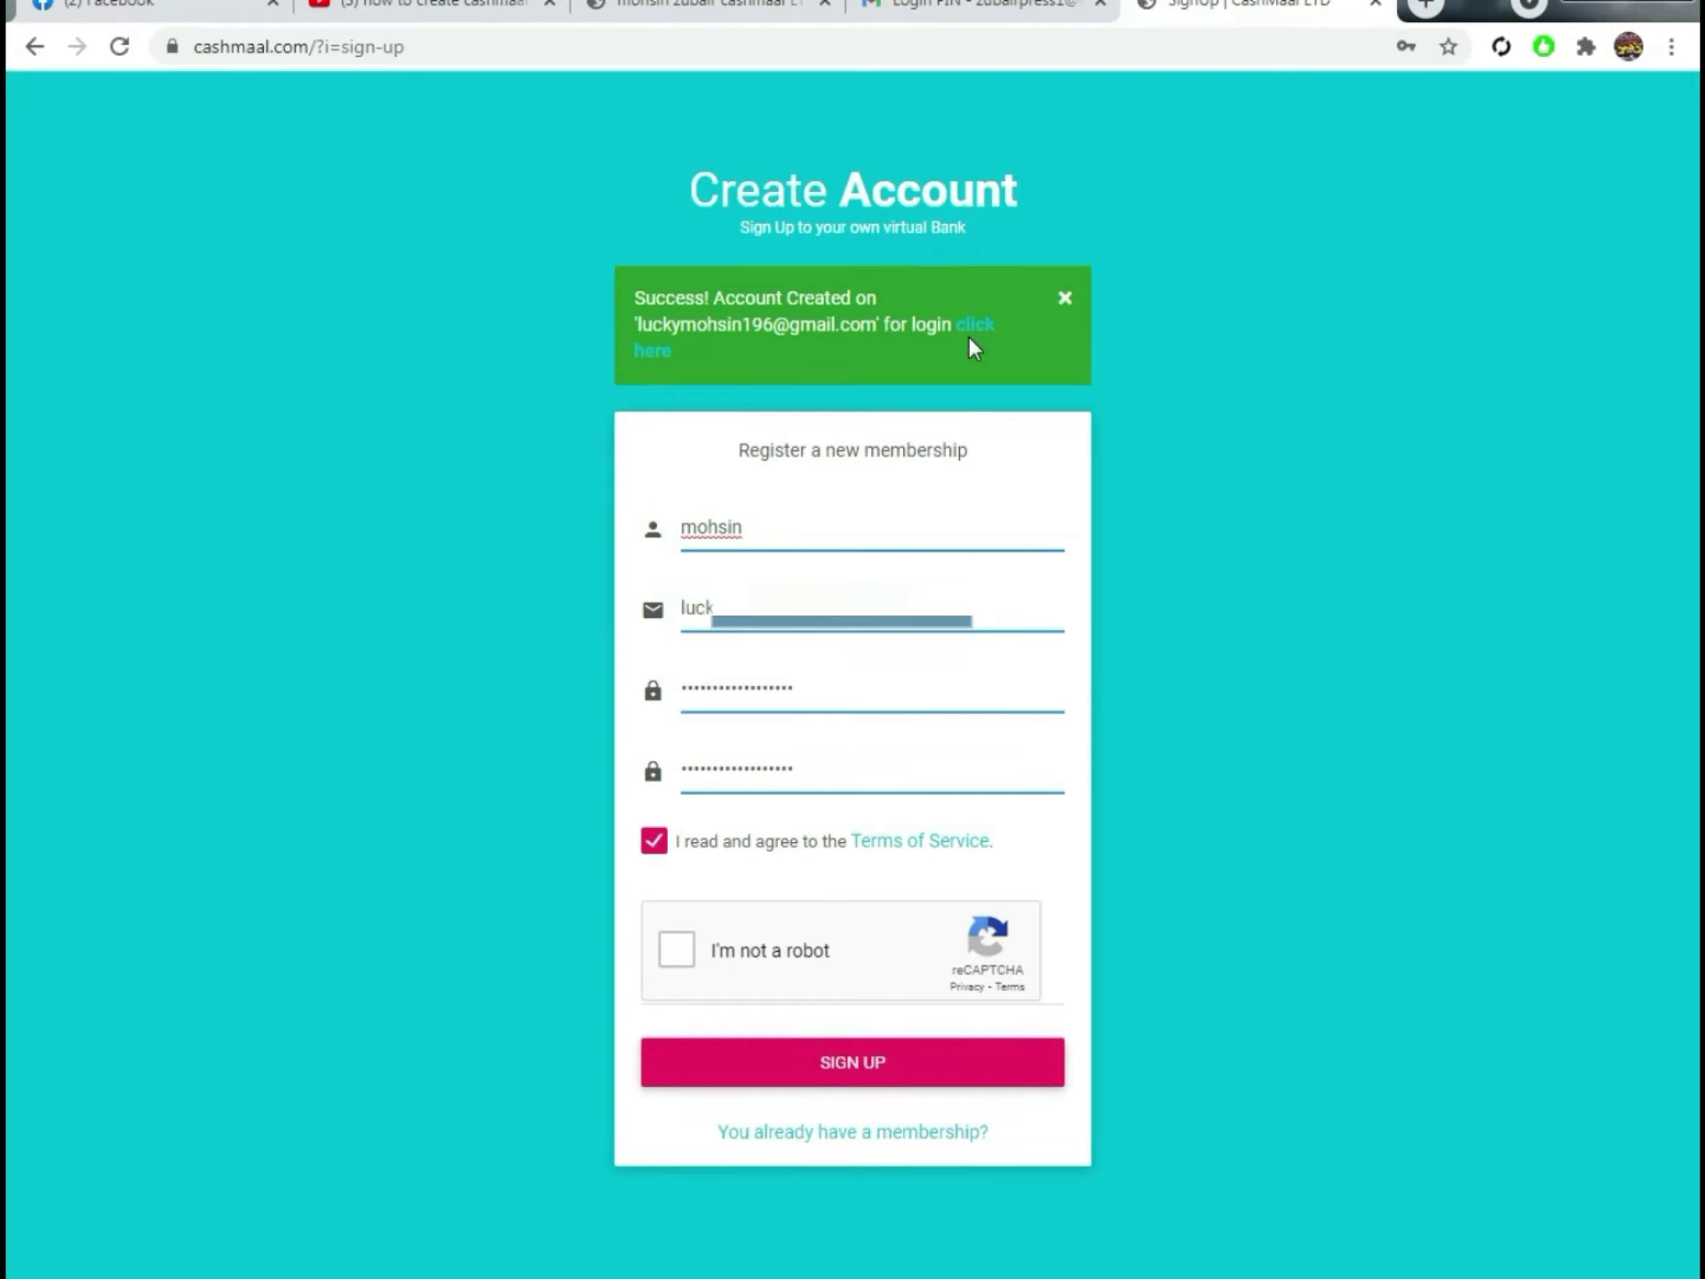
Step: Log in to the new account with its password, reCAPTCHA passed and Remember Me ticked
click(976, 326)
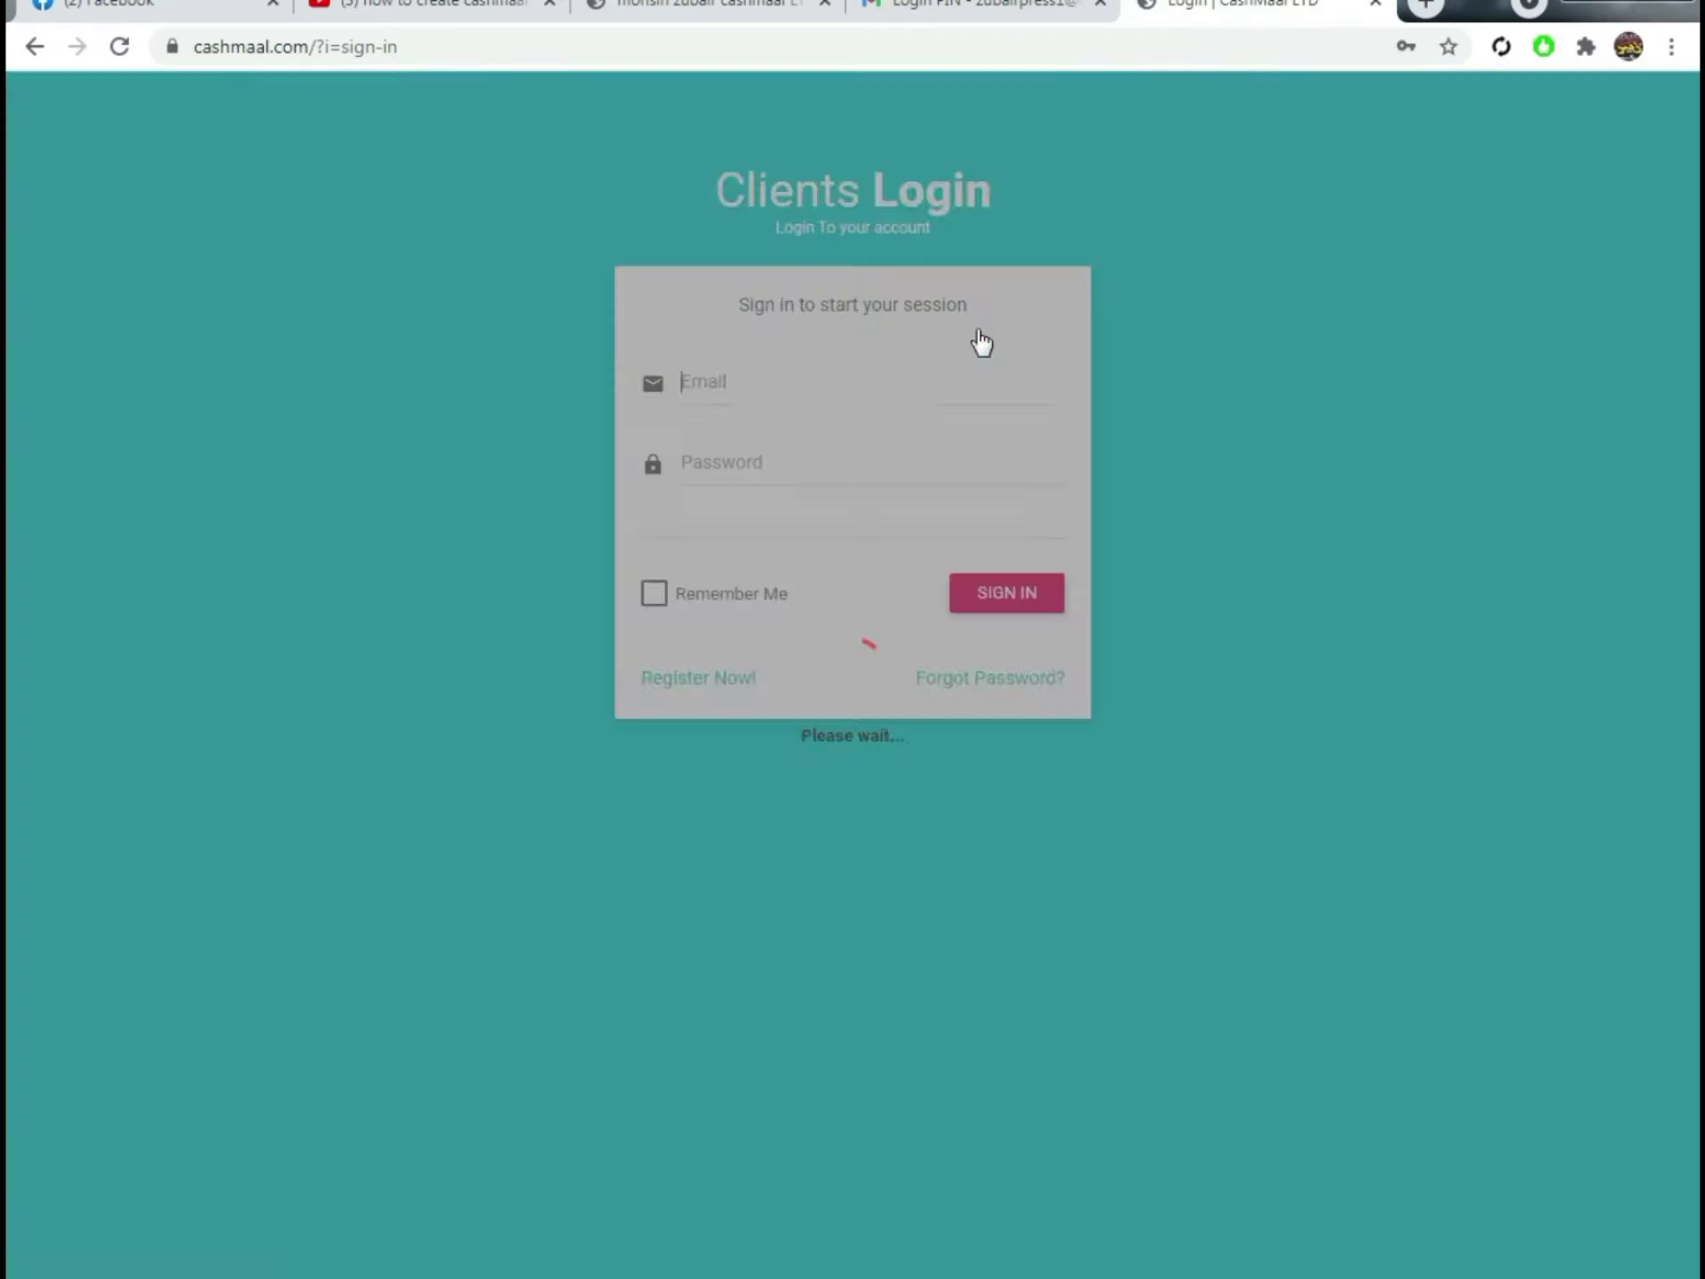
click(784, 466)
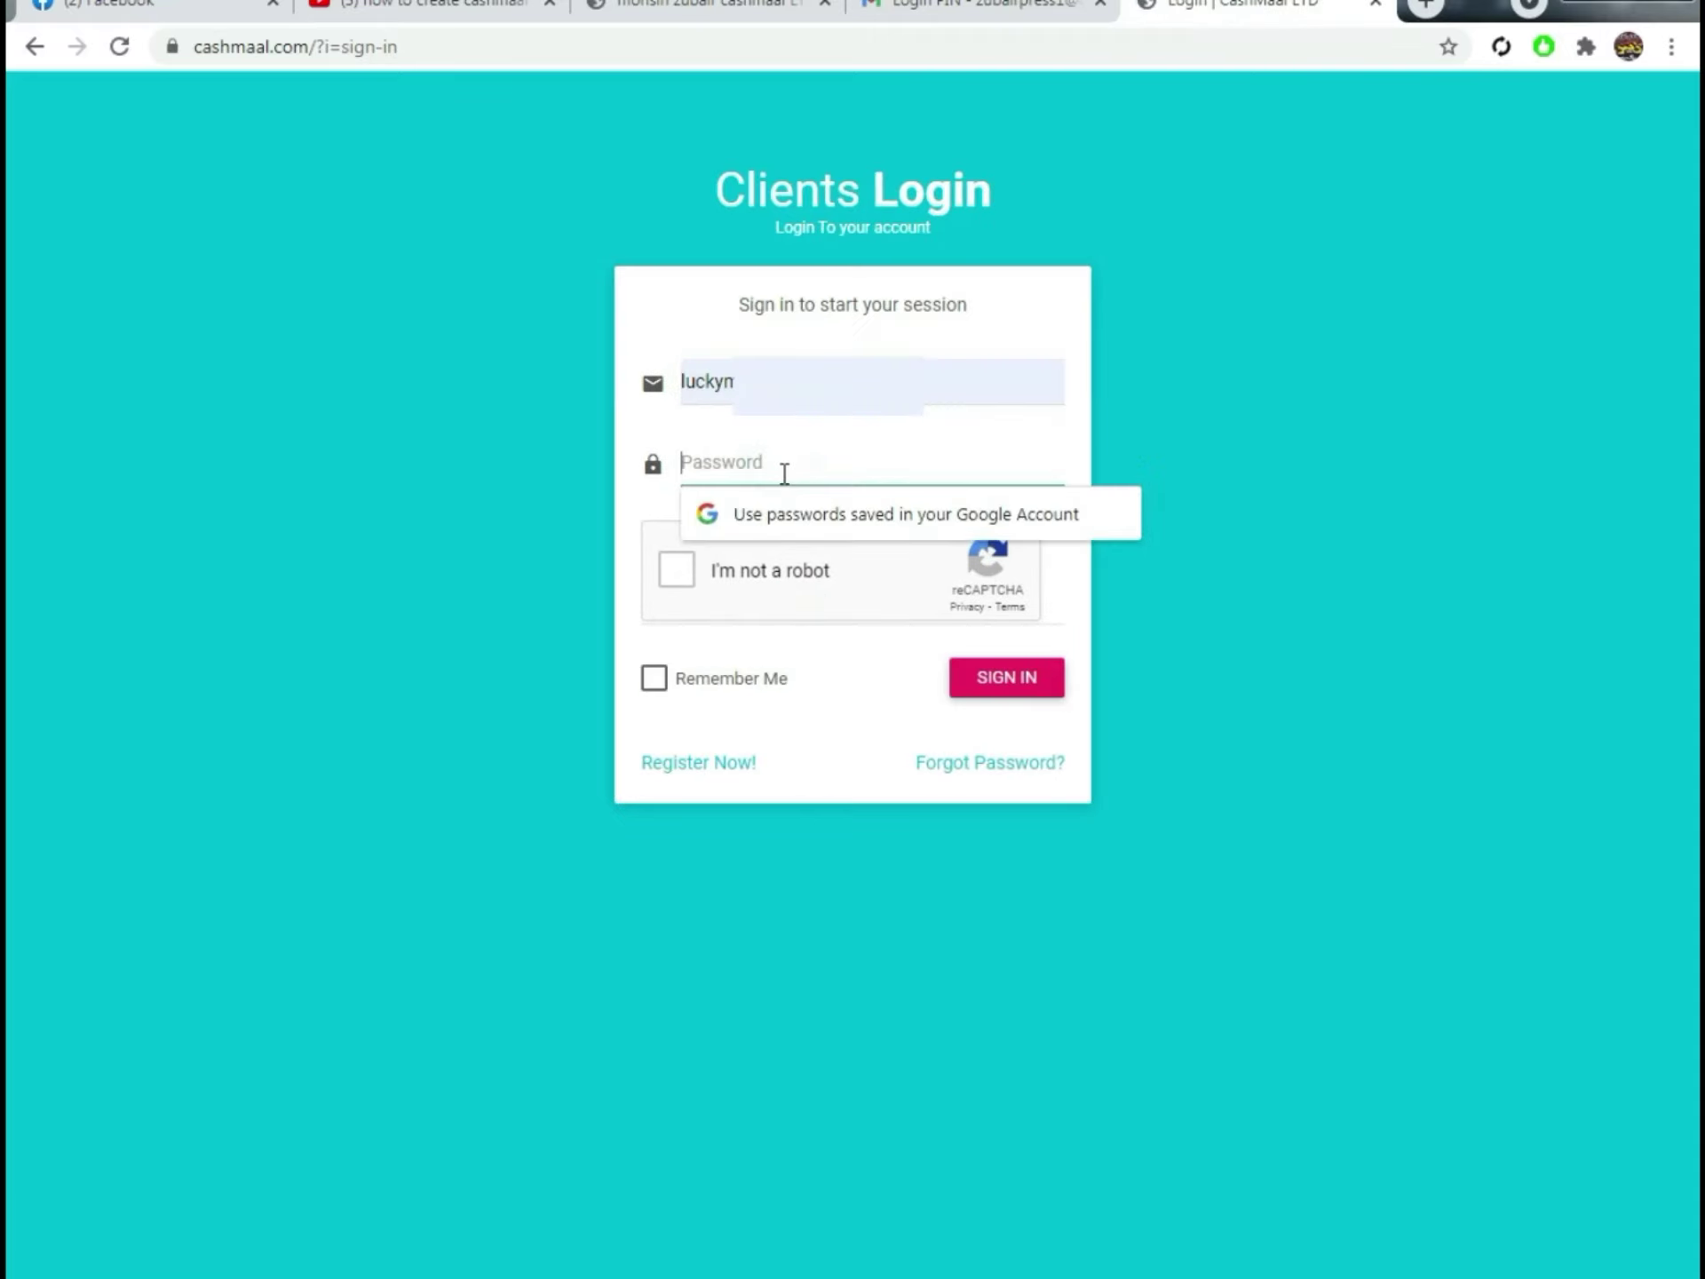
text(****)
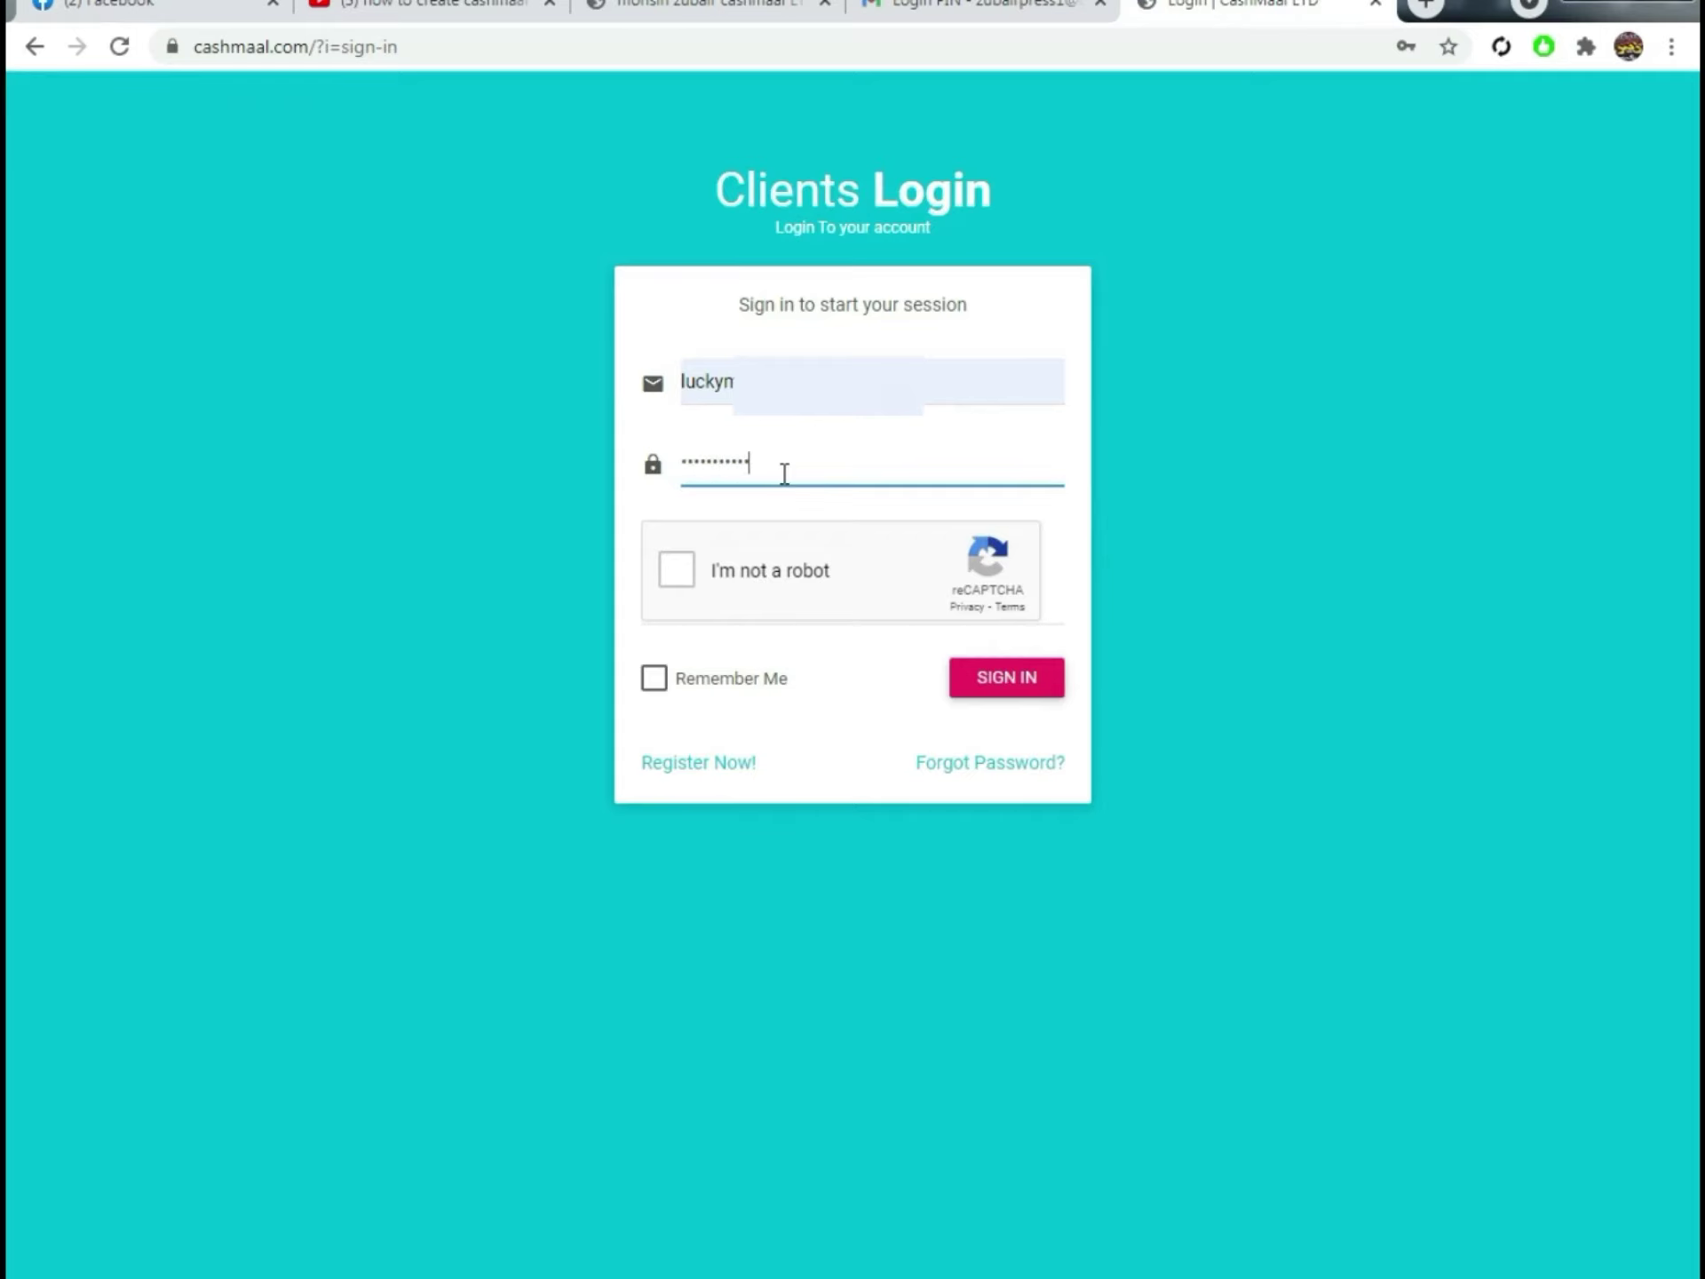
click(676, 570)
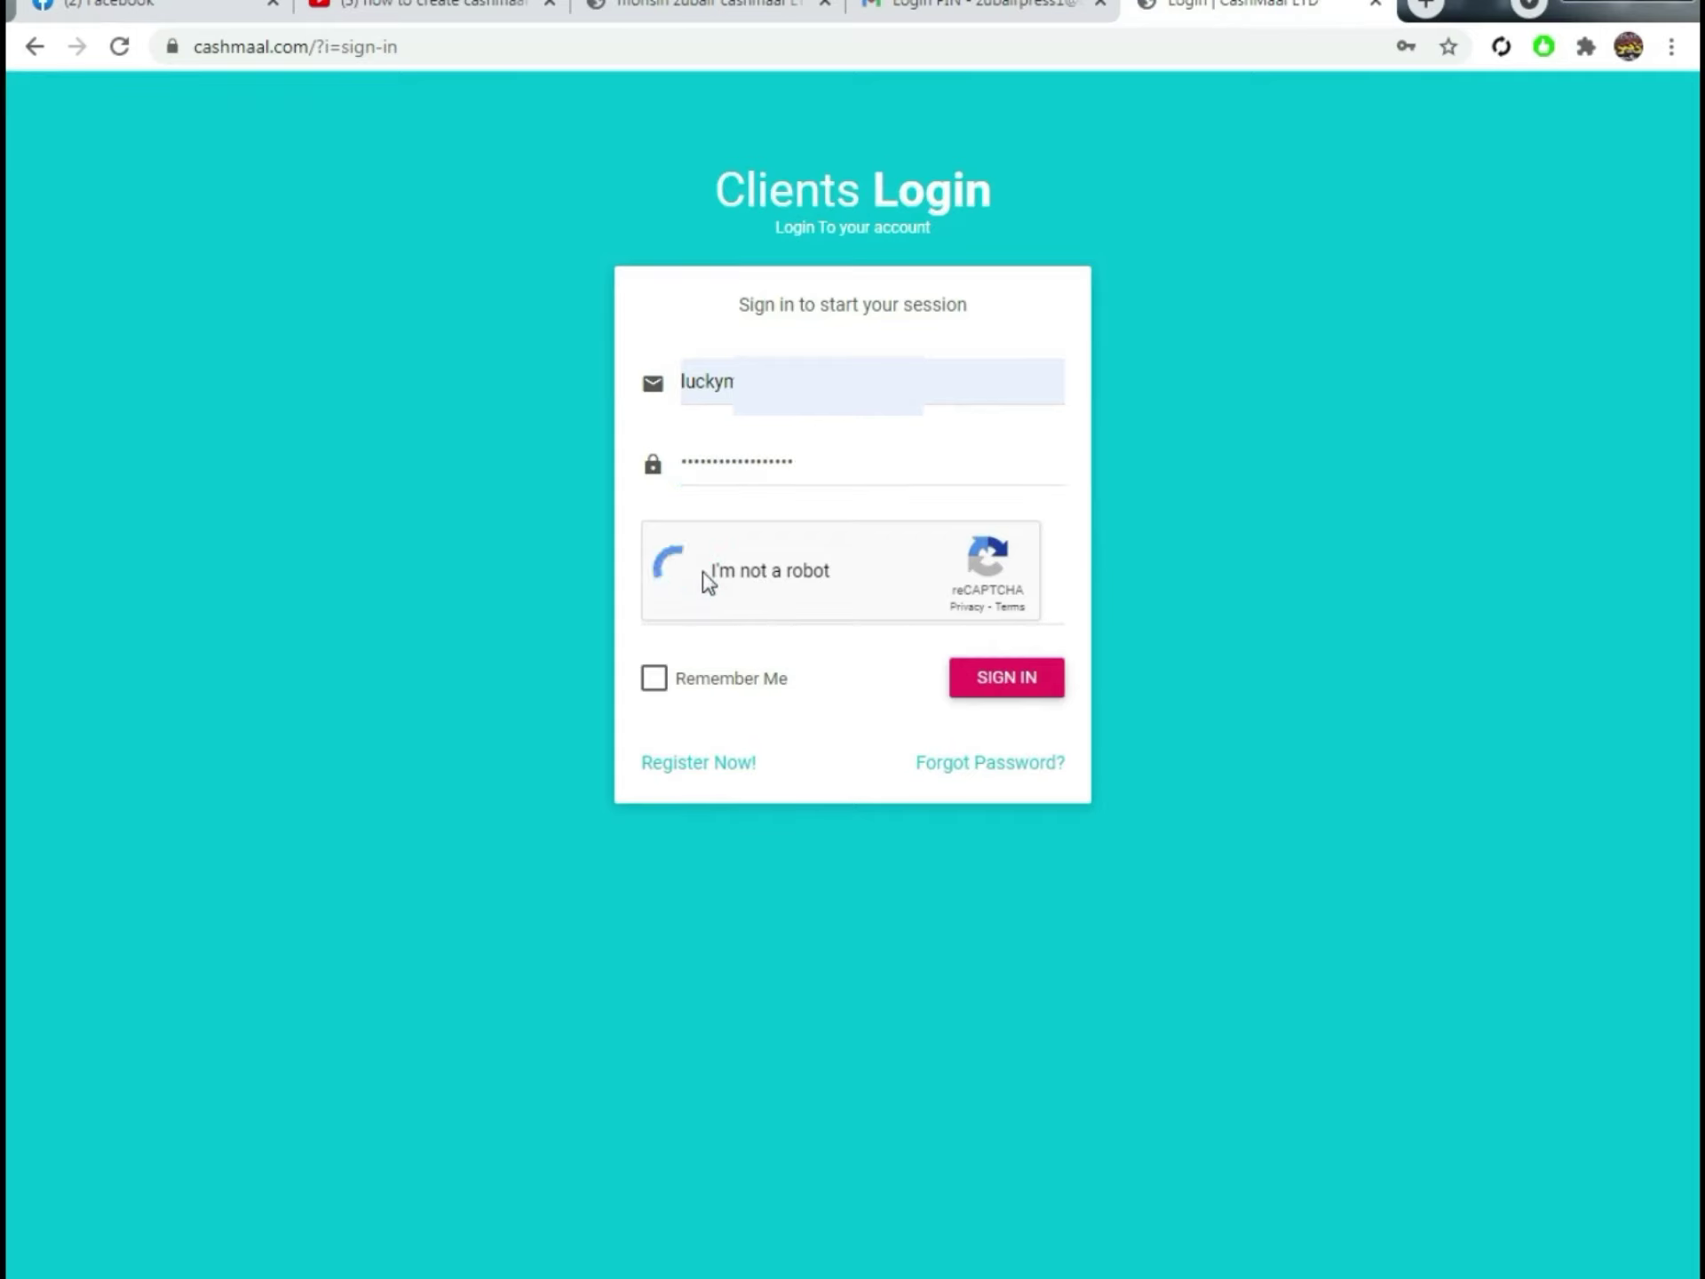
click(653, 686)
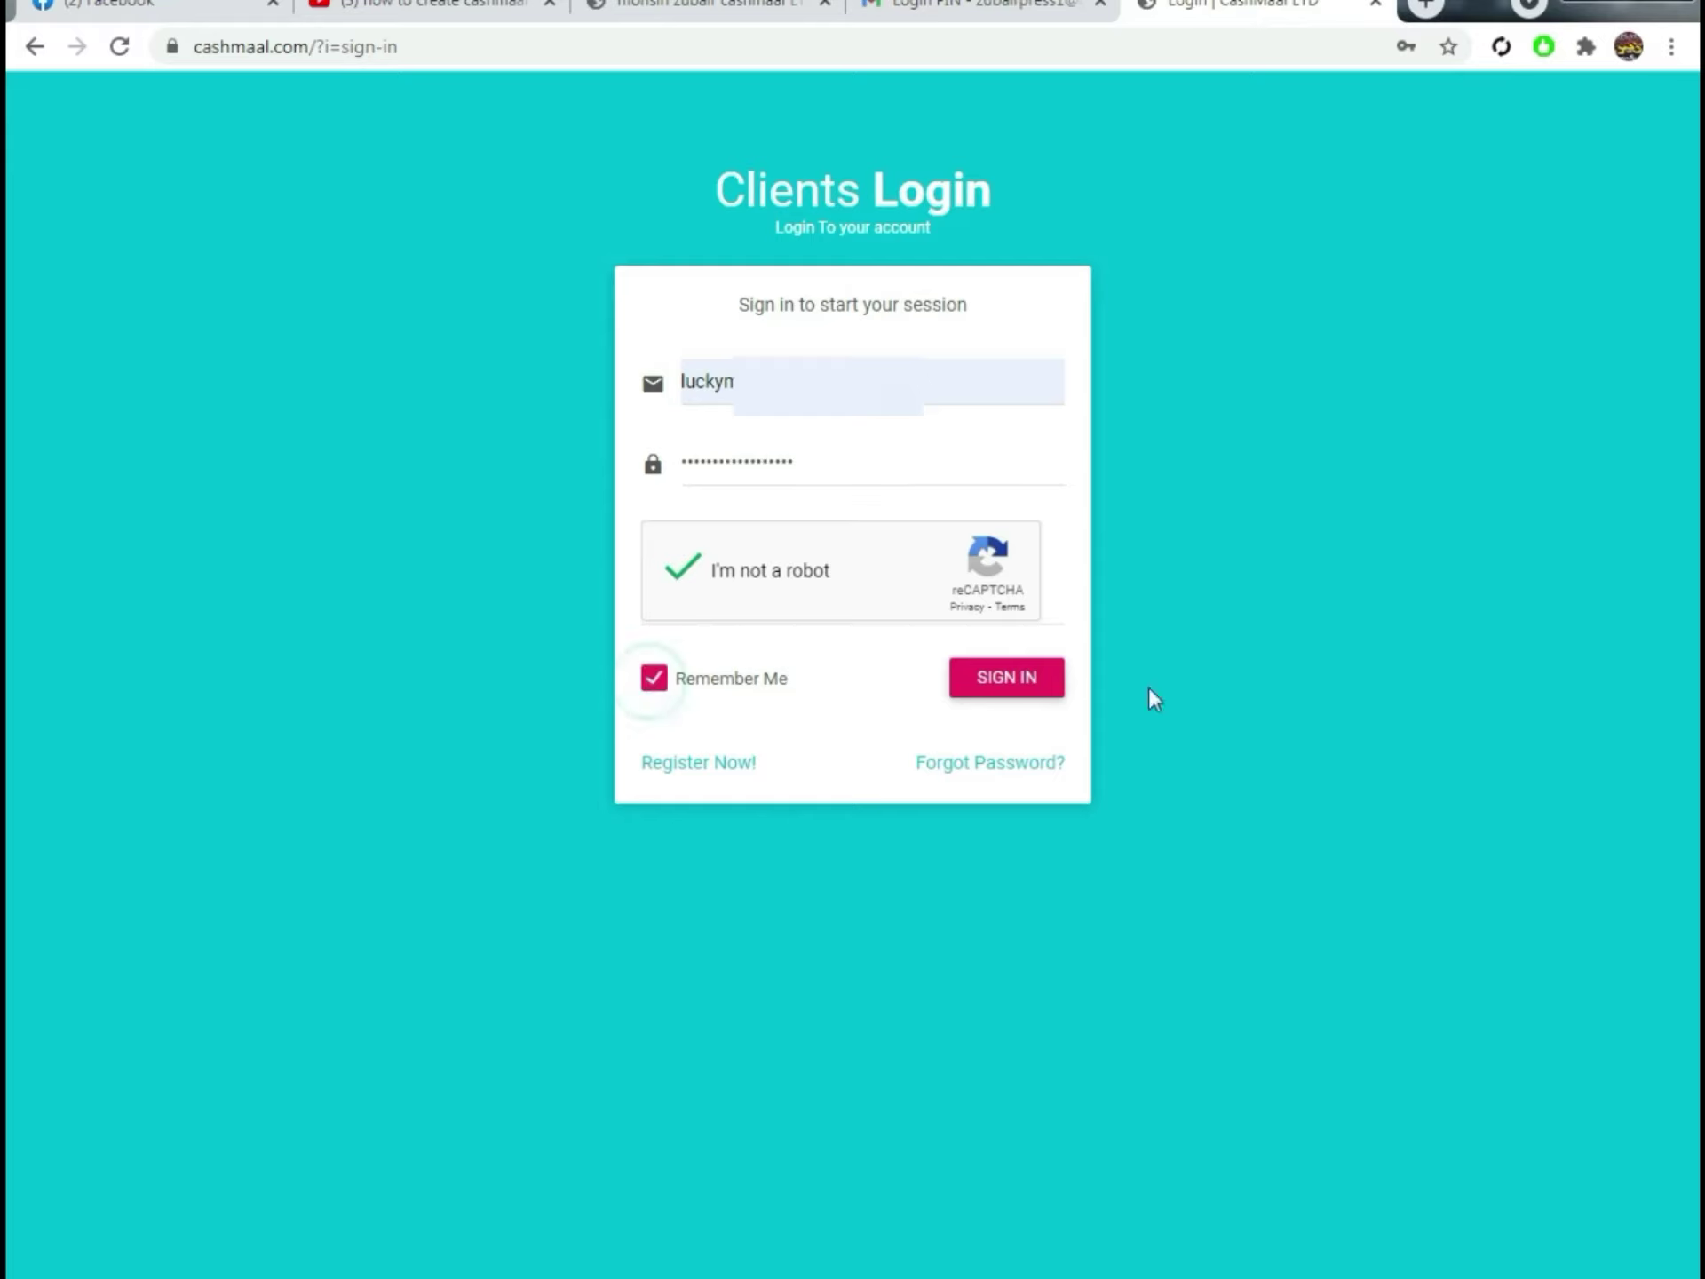
click(1008, 679)
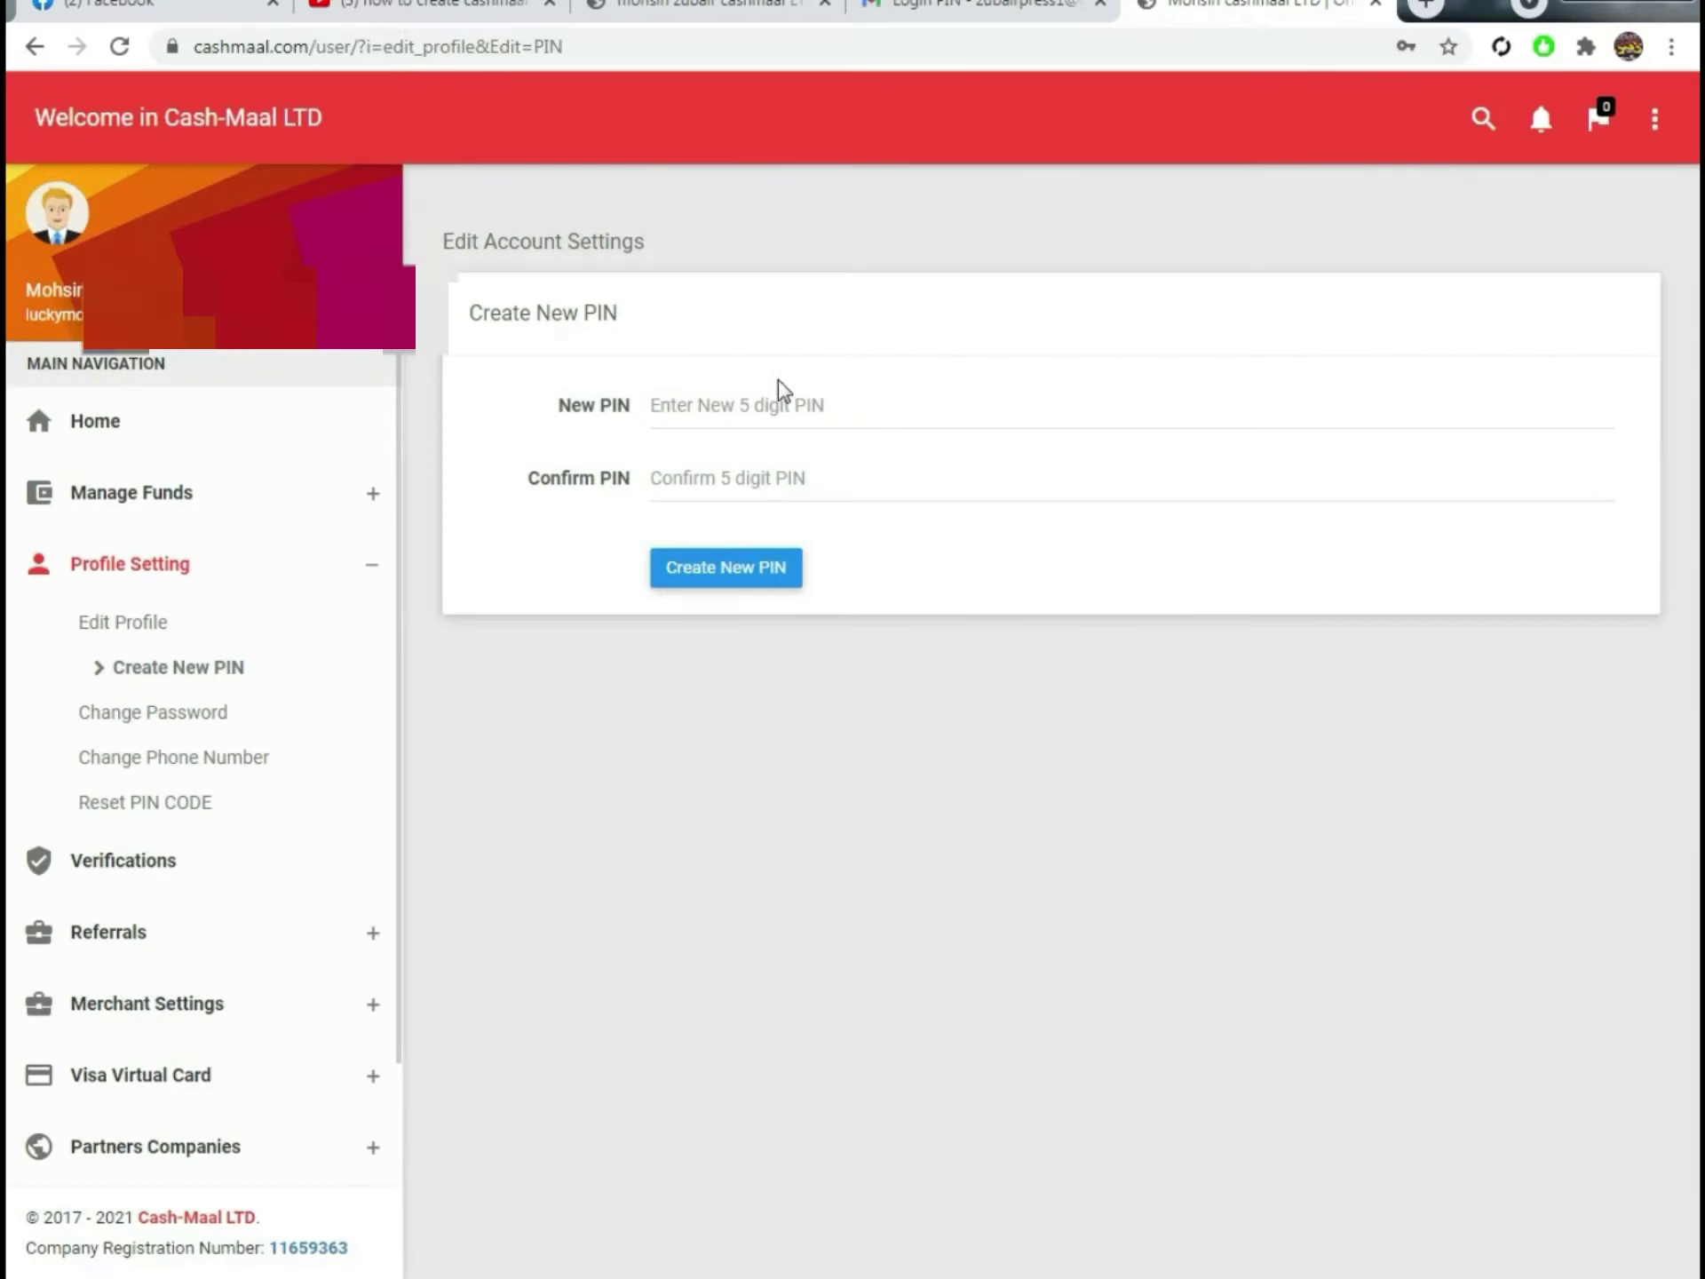
Step: Enter the same five-digit PIN in New PIN and Confirm PIN and create it
click(773, 408)
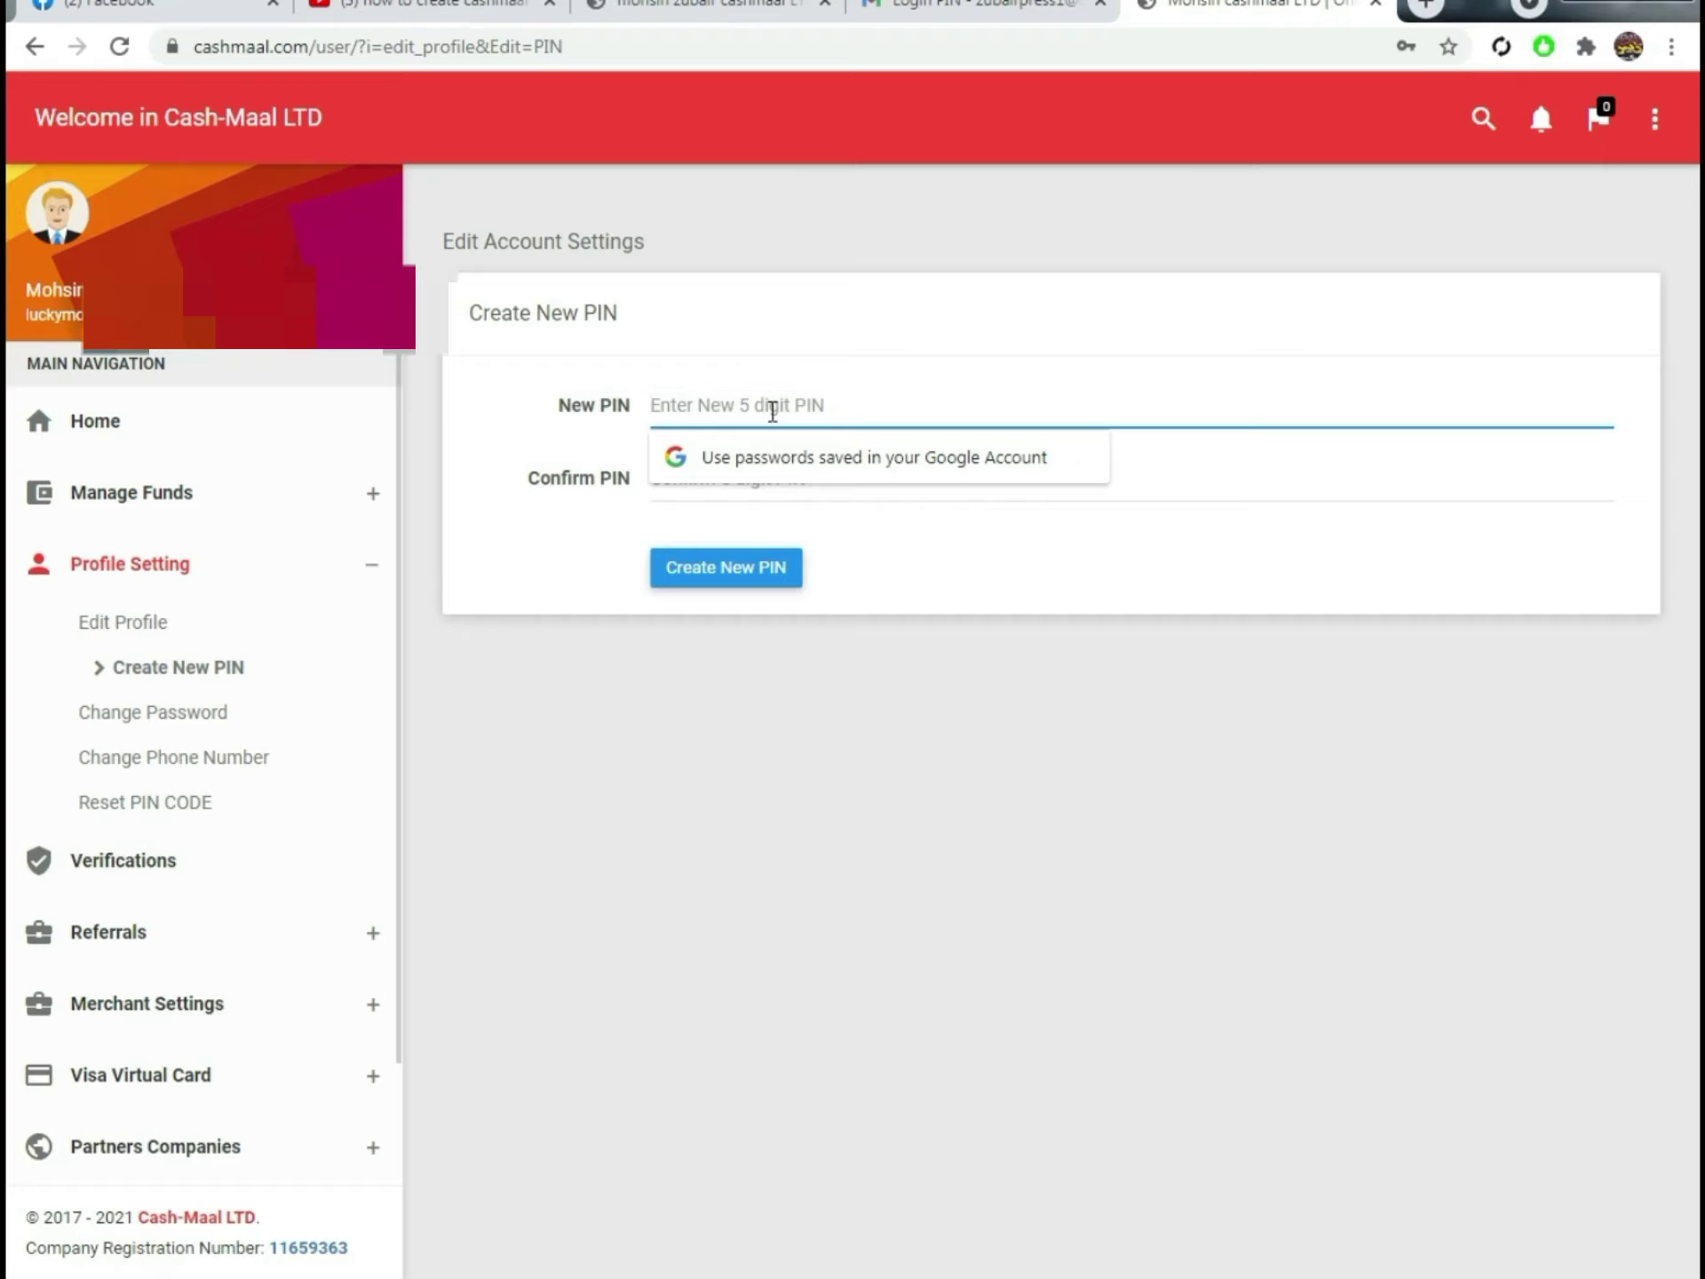
click(894, 396)
click(898, 398)
click(1168, 486)
click(1155, 429)
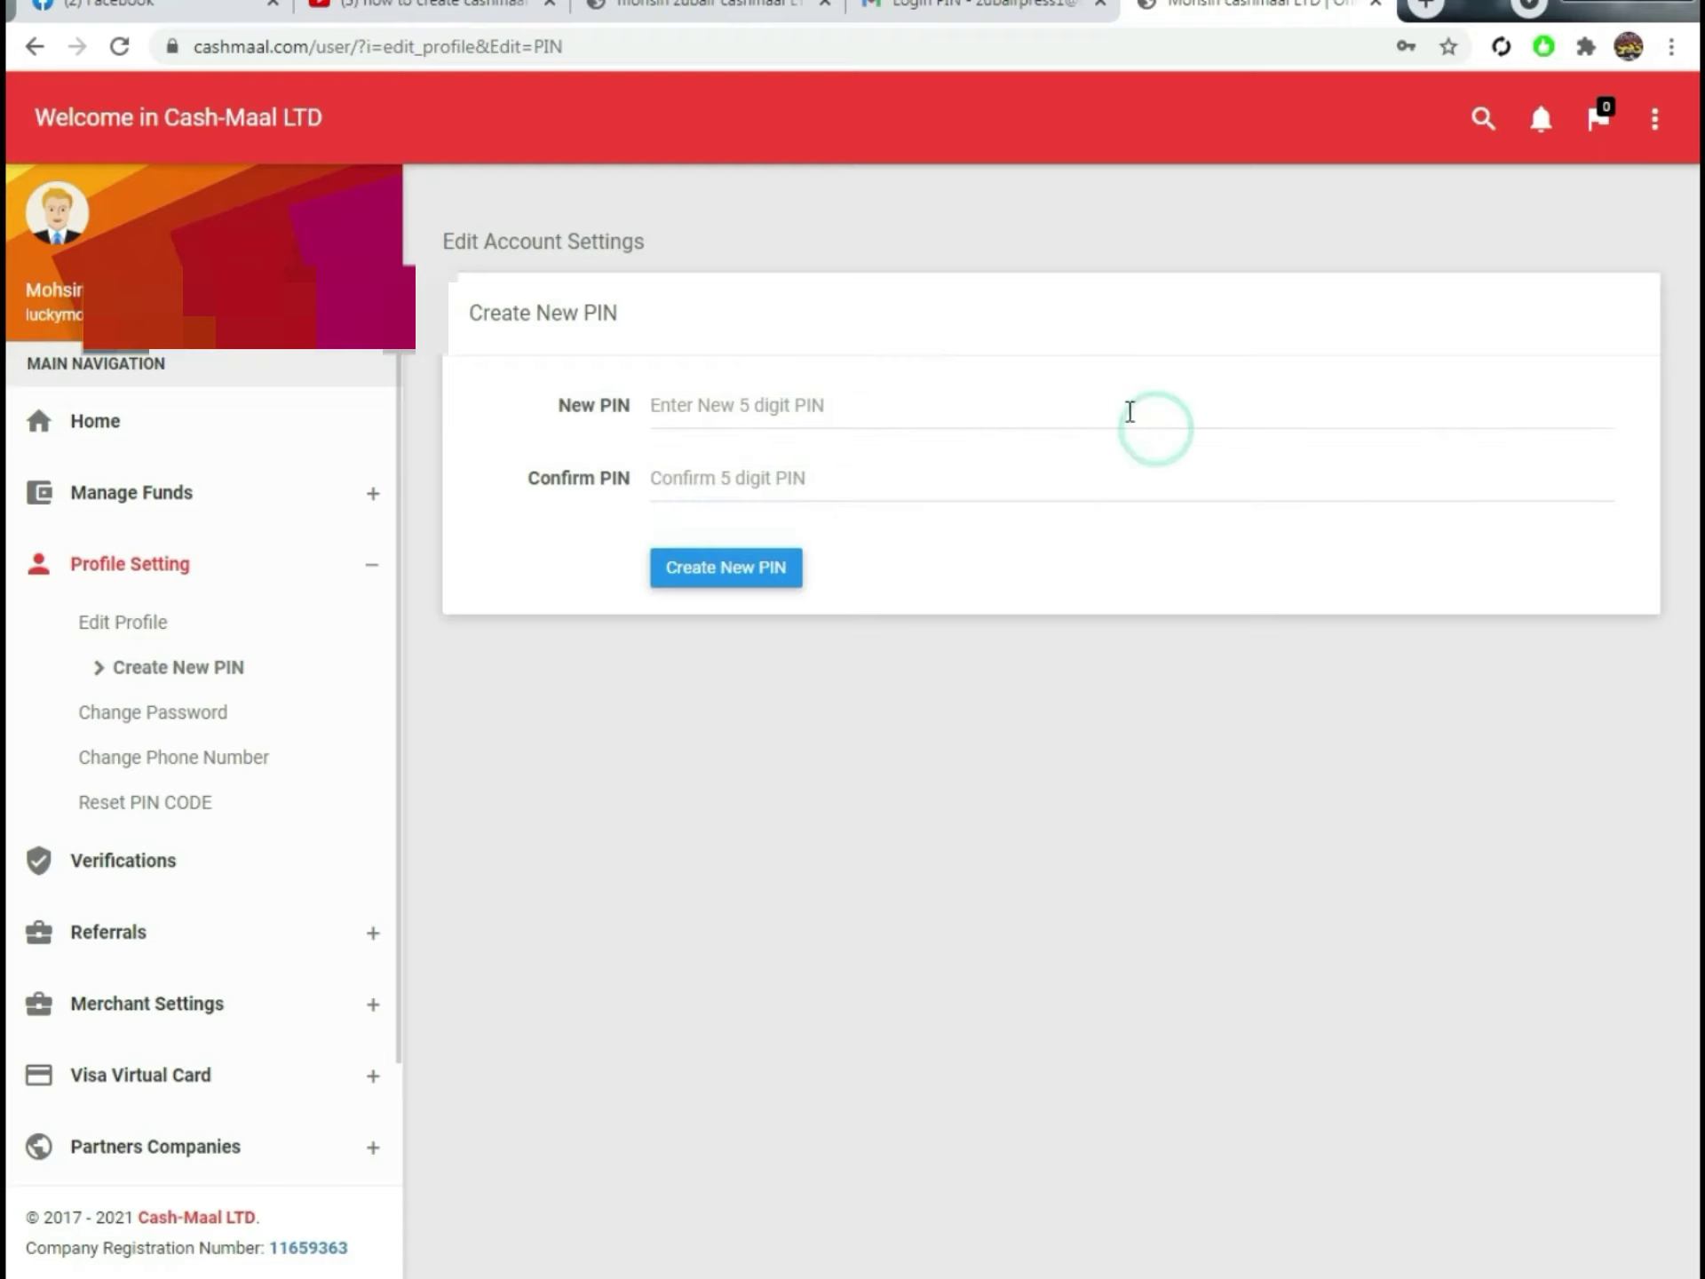
click(1061, 410)
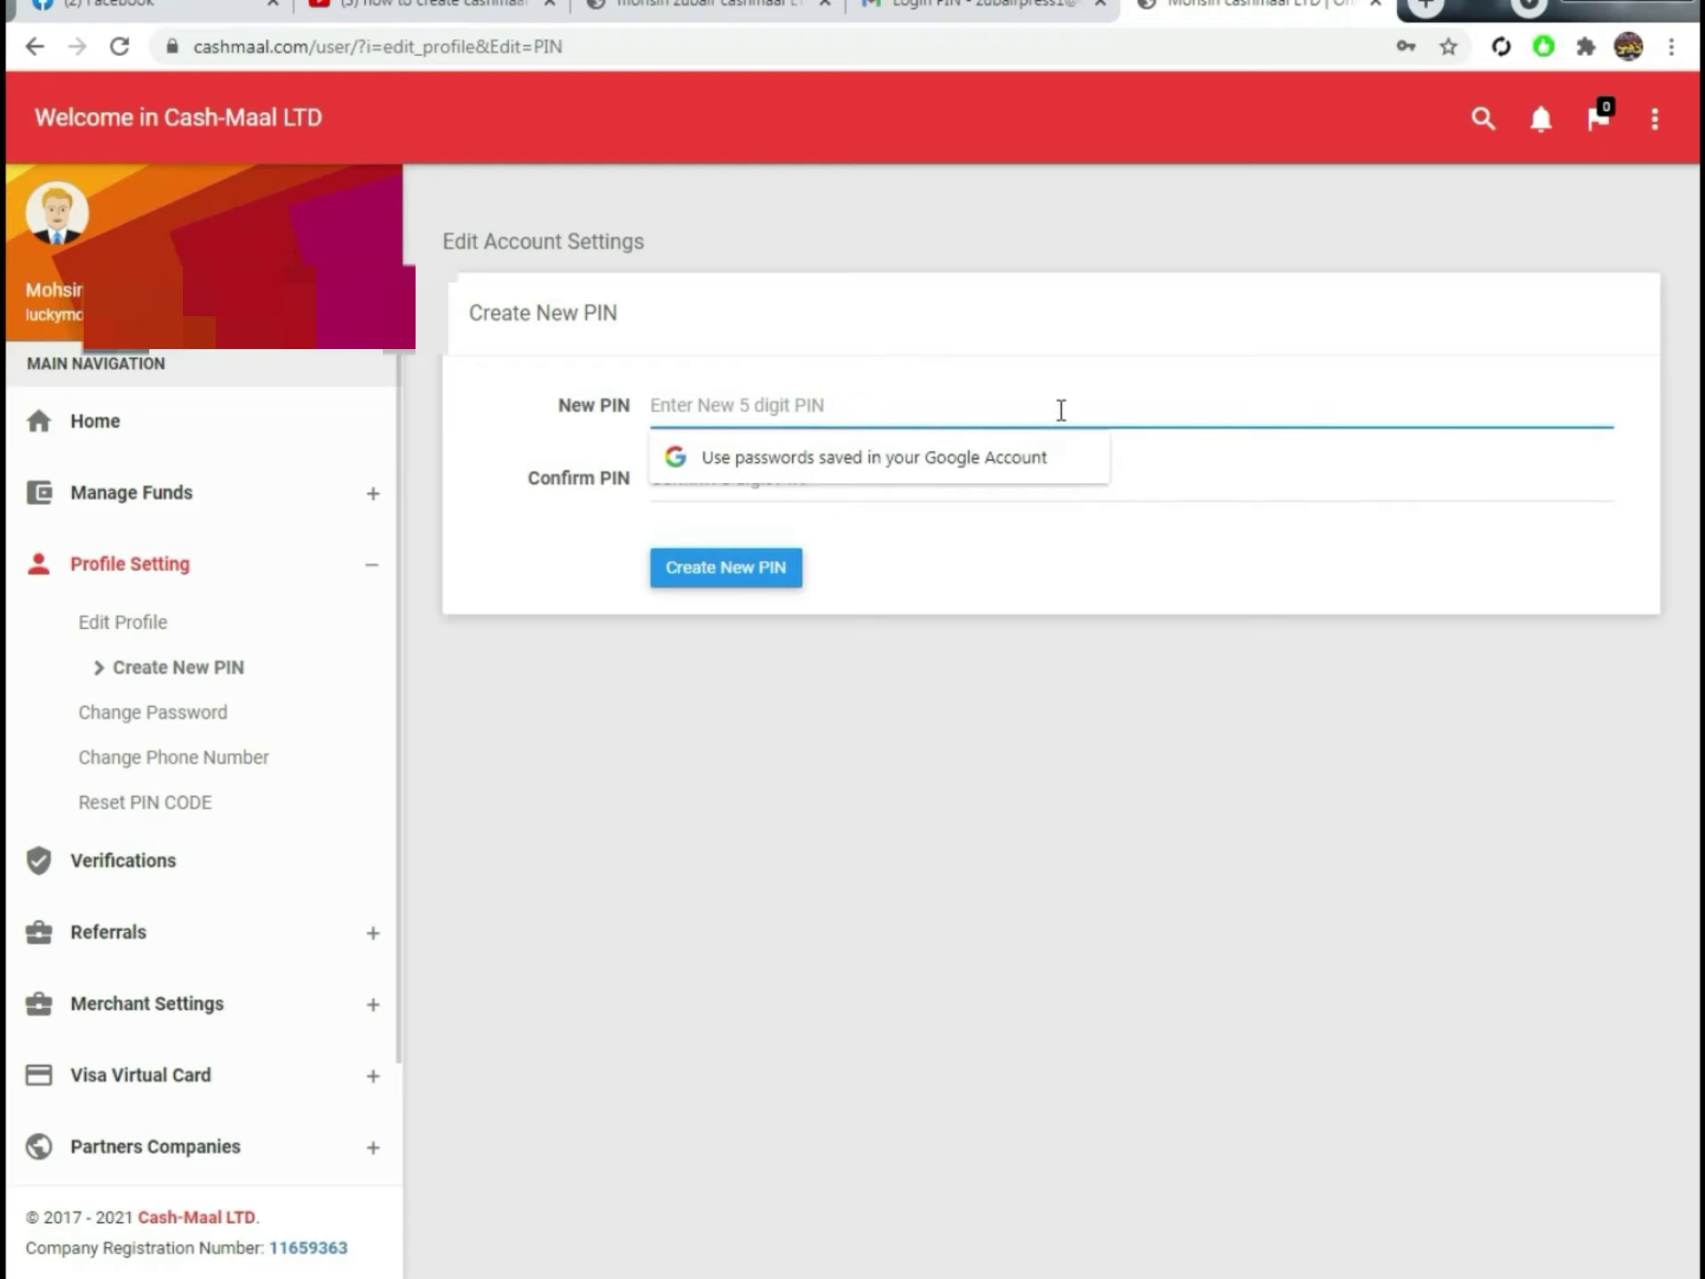
click(894, 399)
key(ctrl+v)
click(717, 490)
text(123)
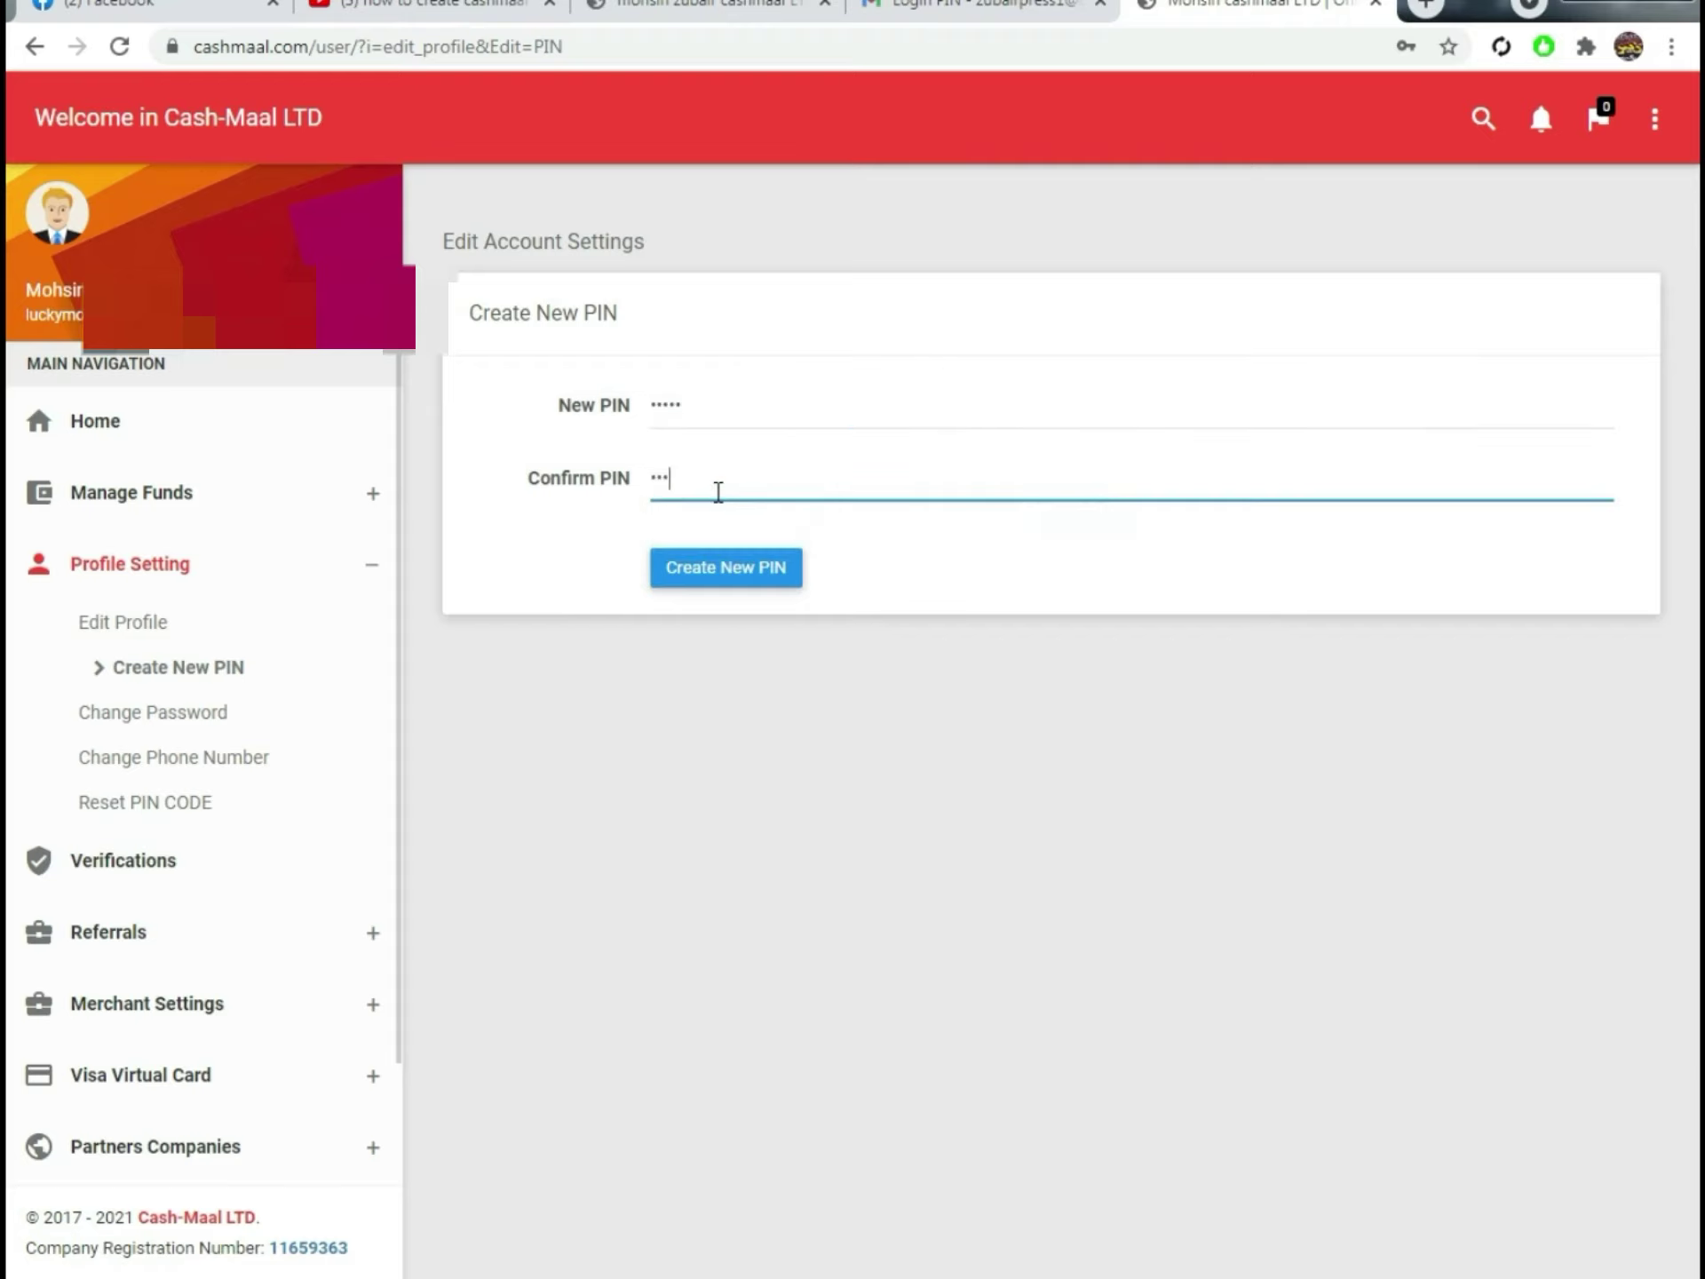
text(45)
click(702, 575)
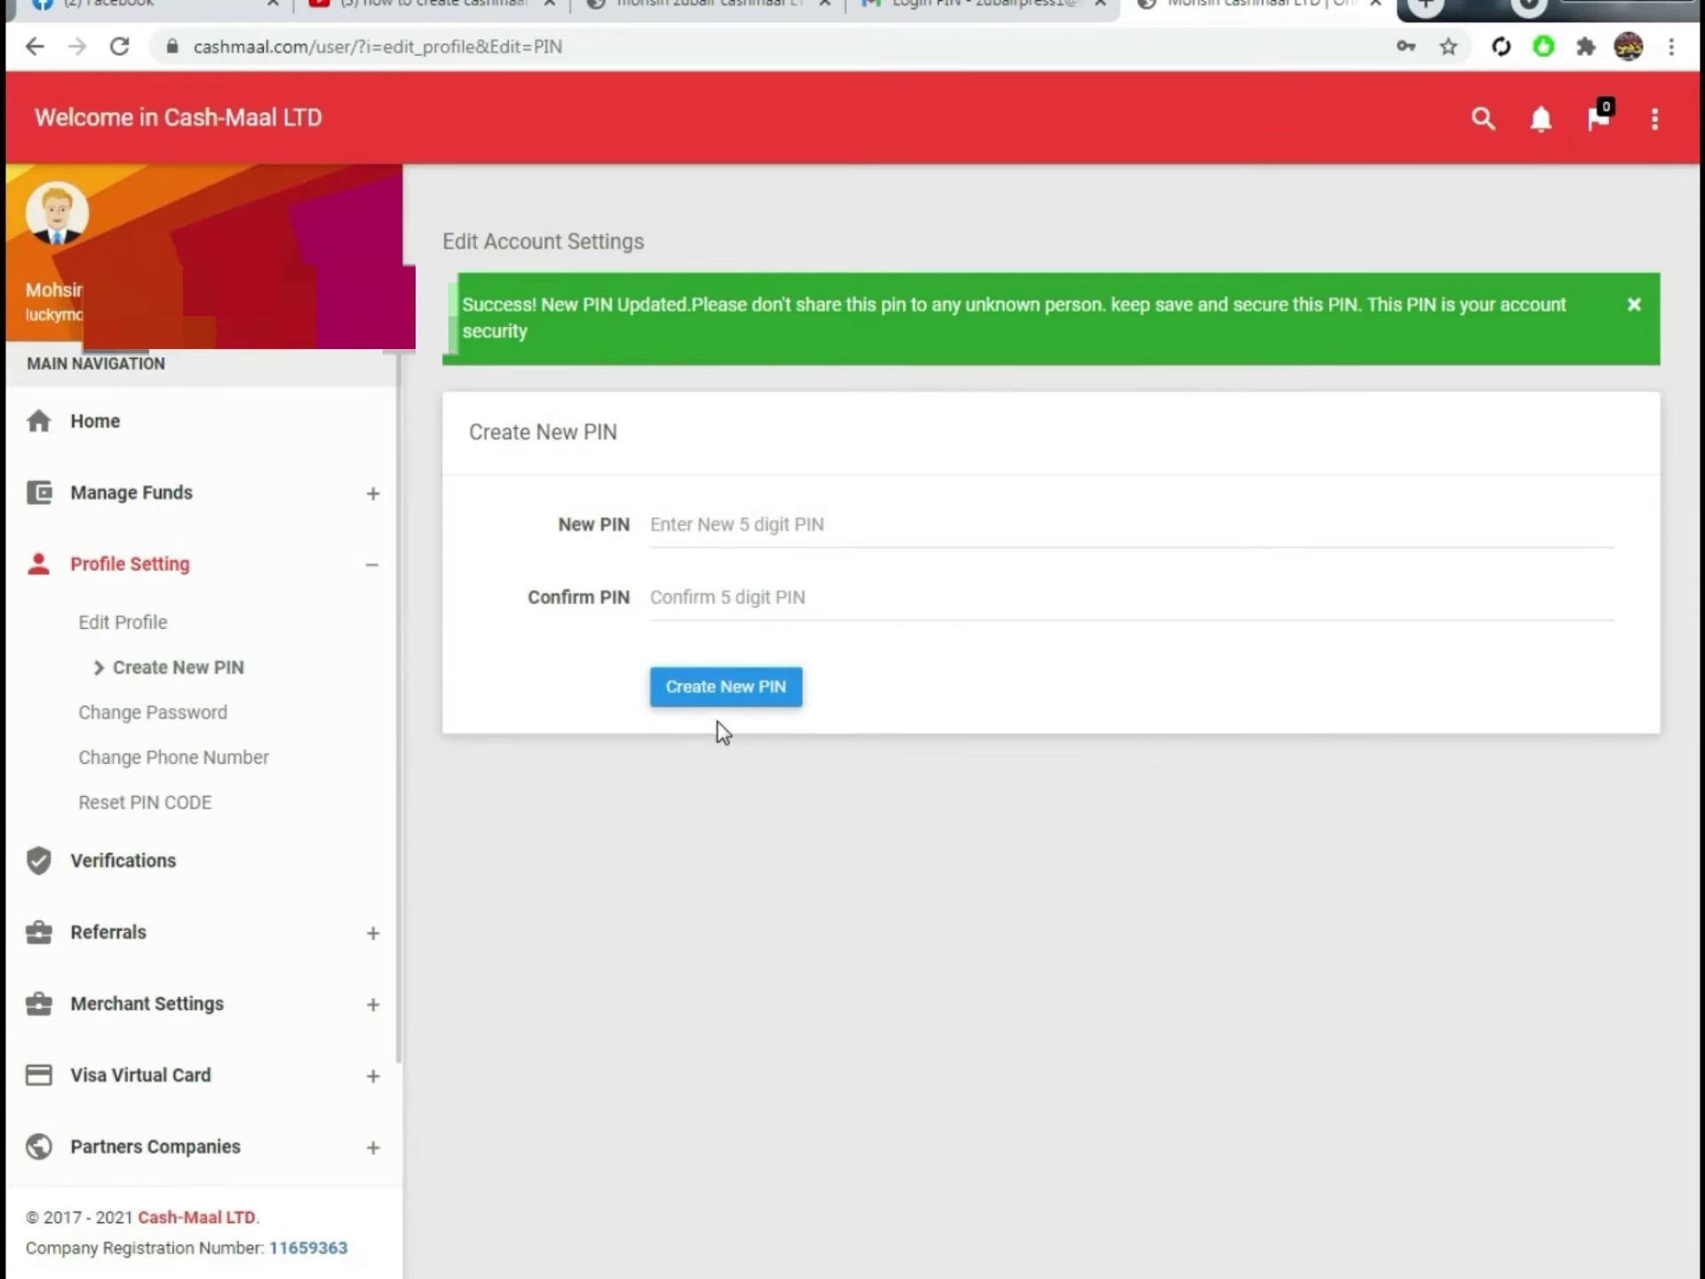
scroll(164, 812, down, 2)
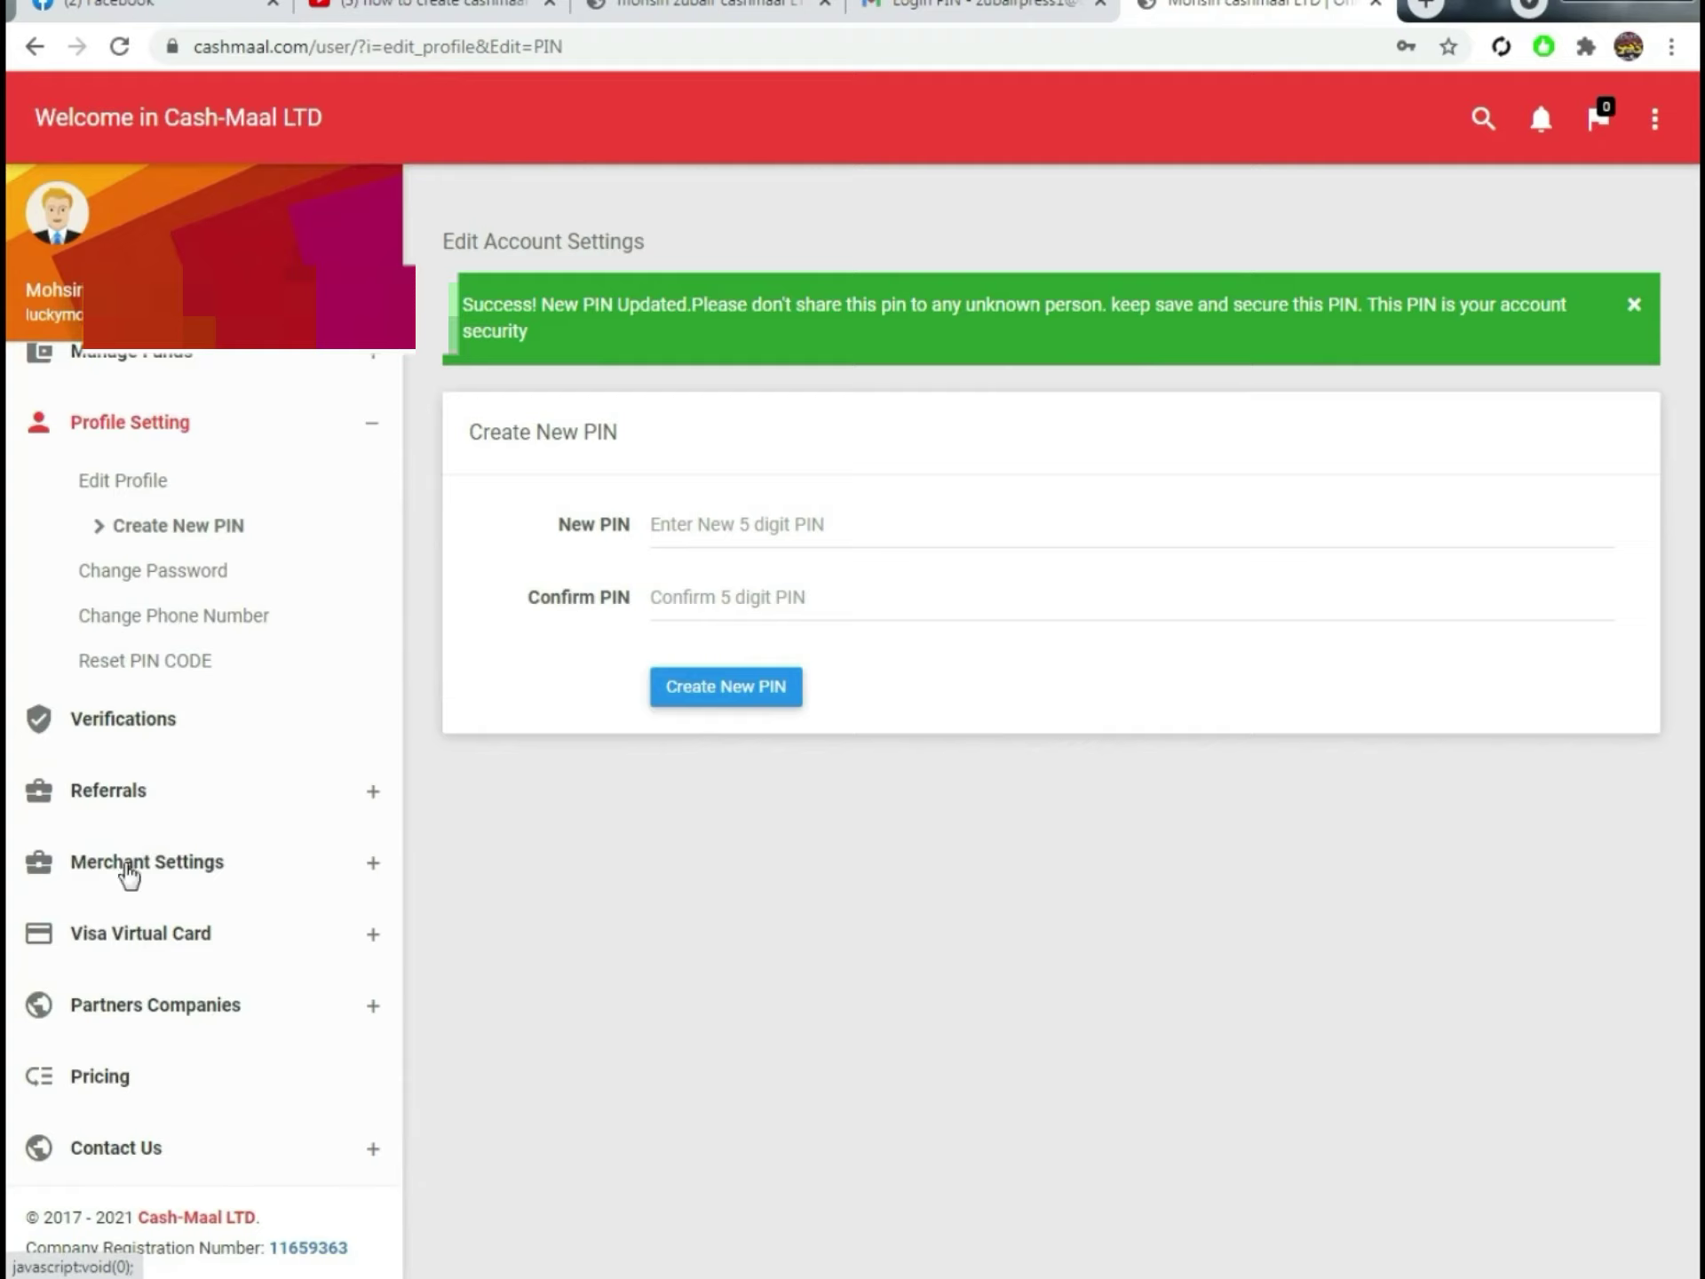
Step: Open the profile editing page and choose Pakistan as the country
click(137, 716)
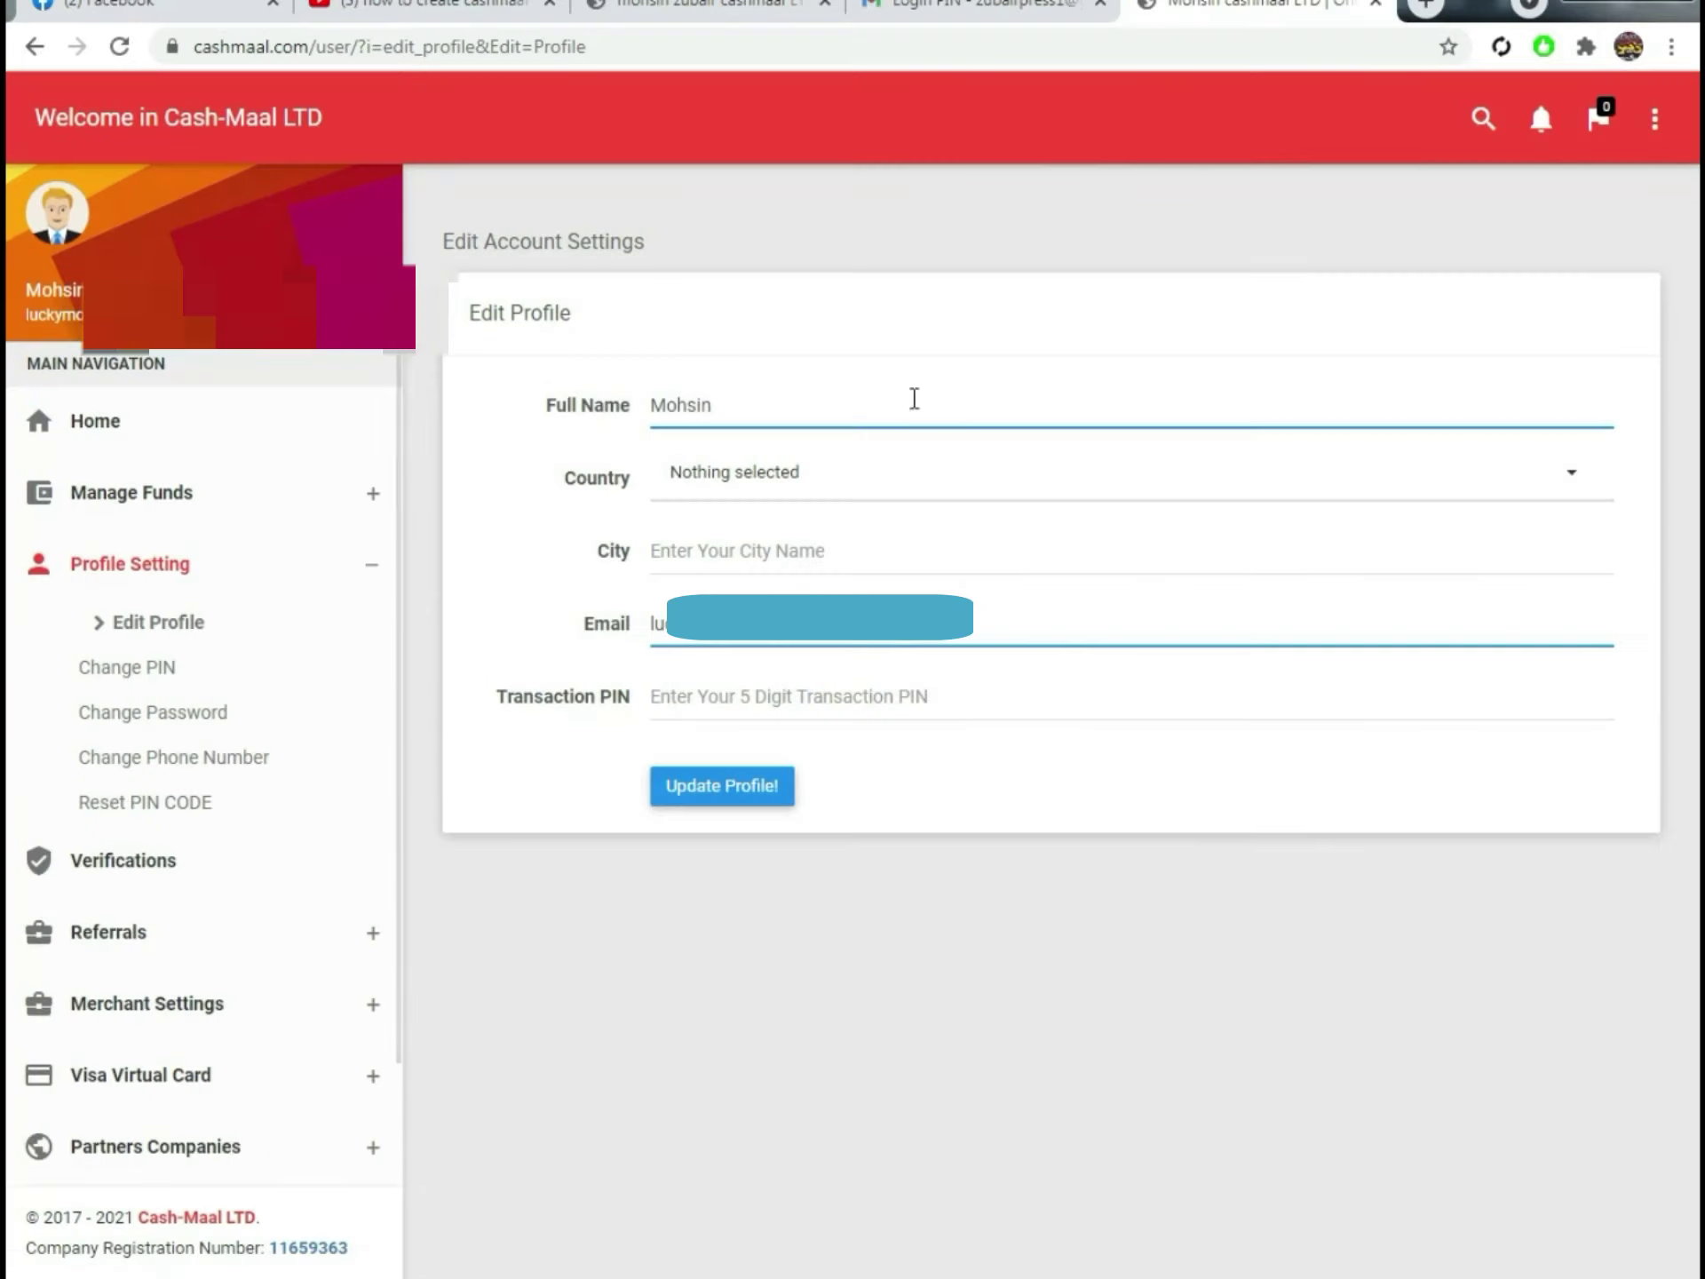
click(854, 401)
double_click(754, 405)
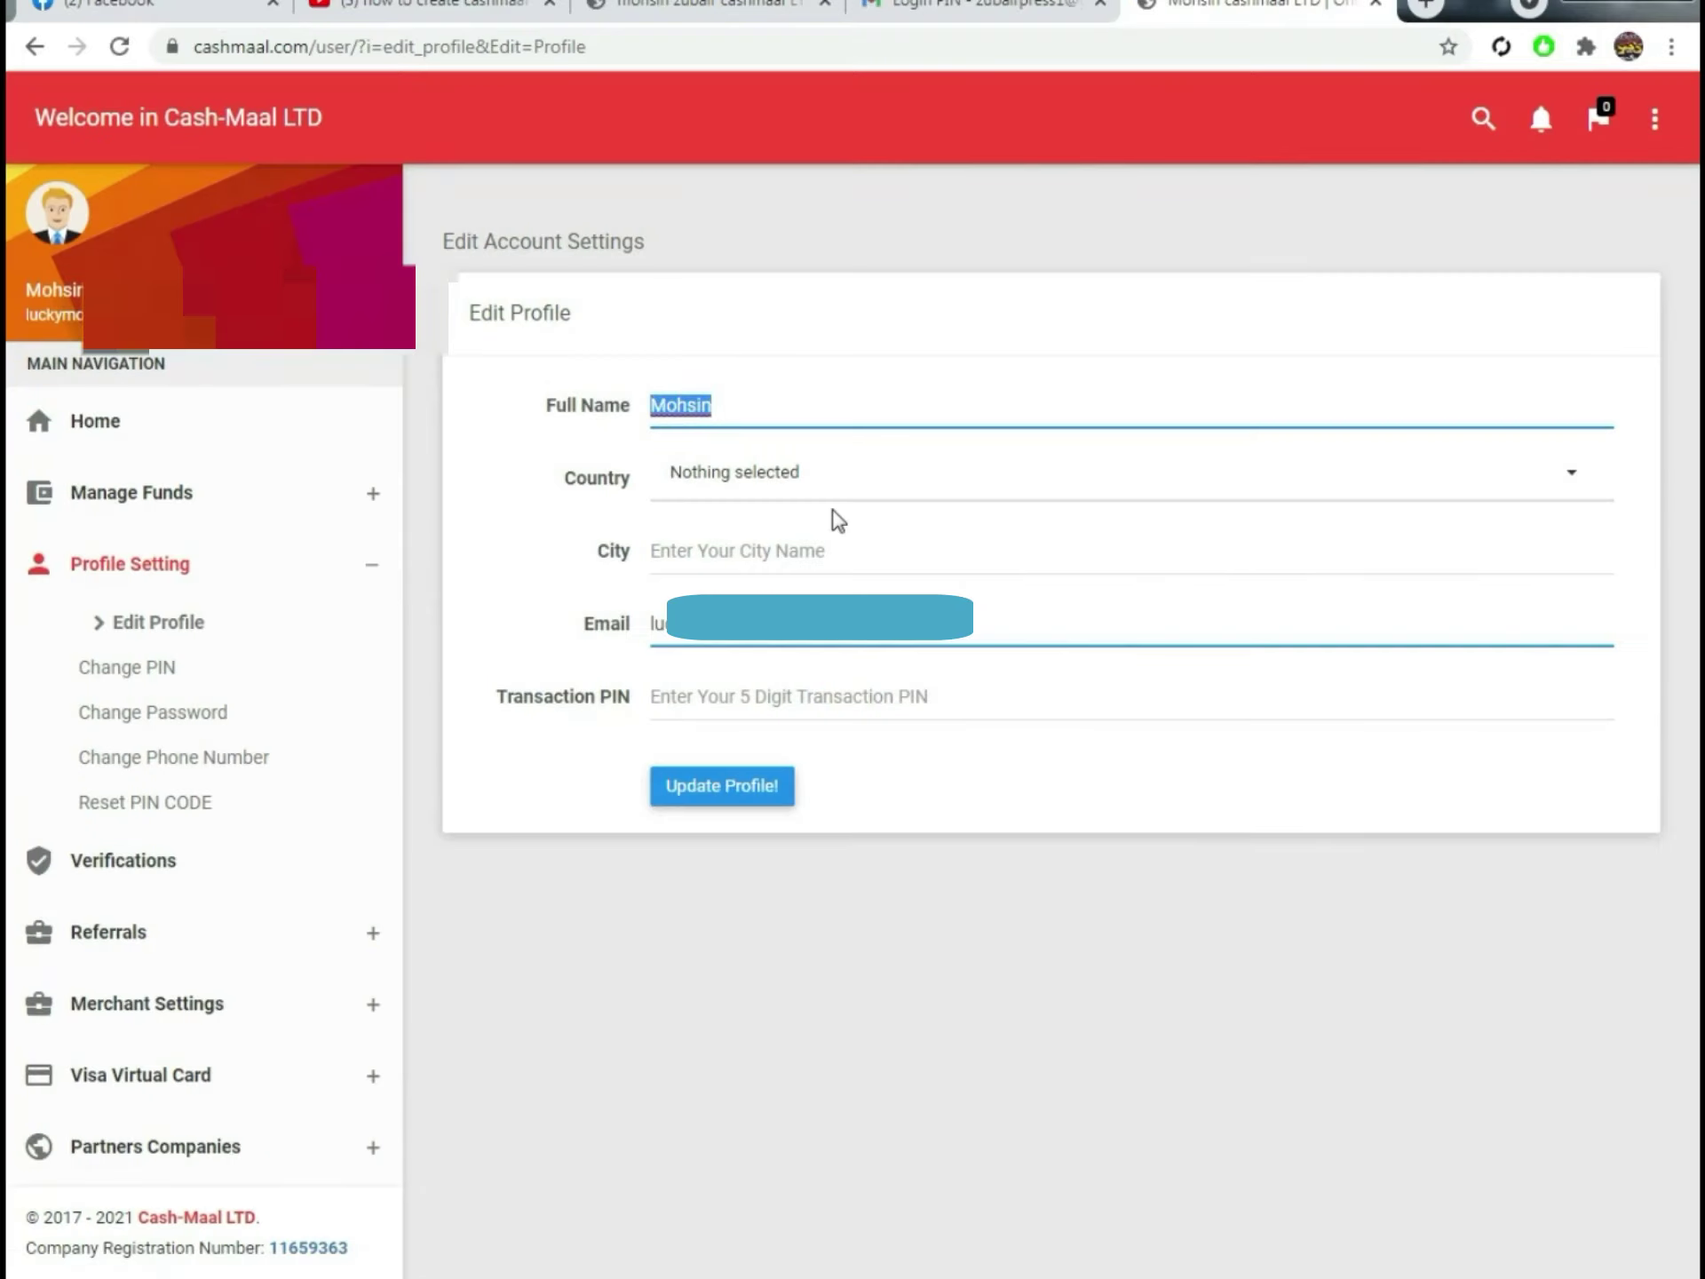
click(857, 553)
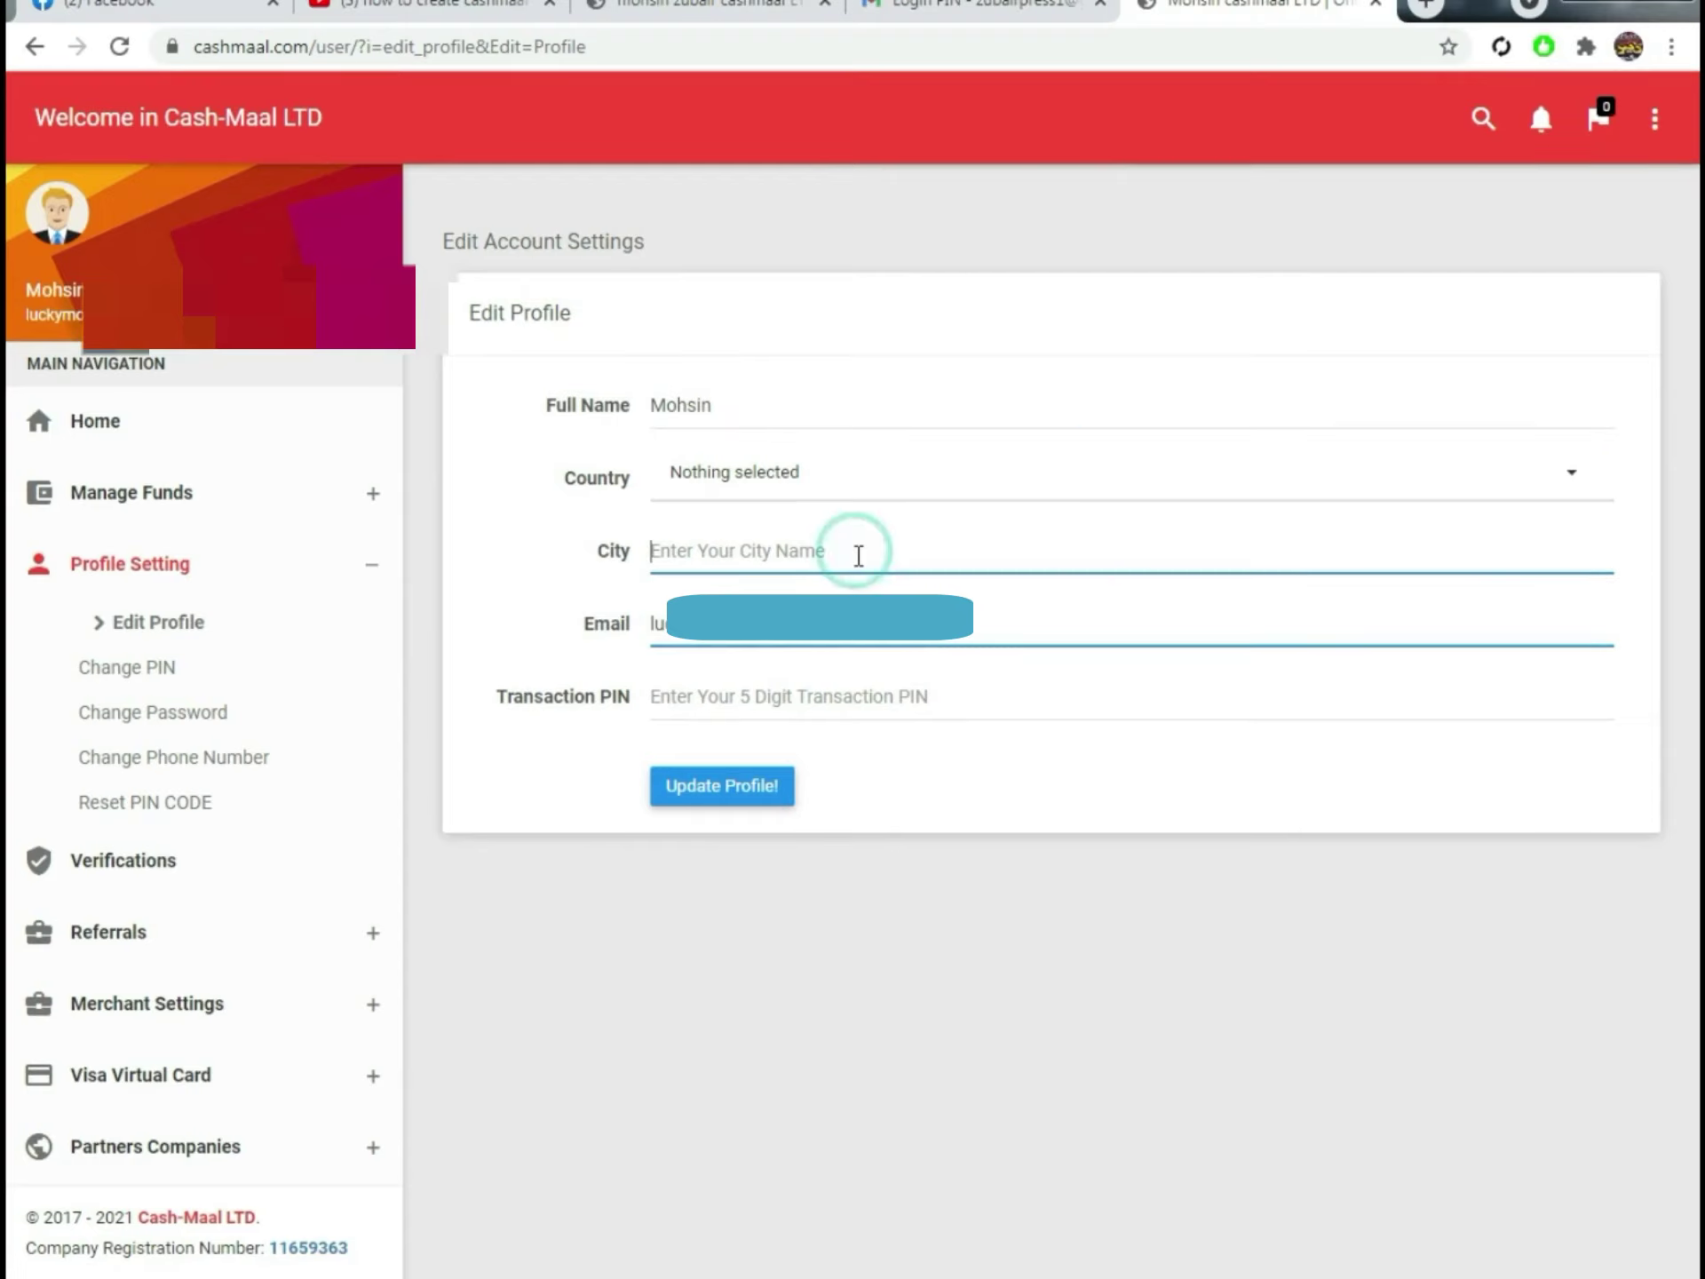
click(879, 484)
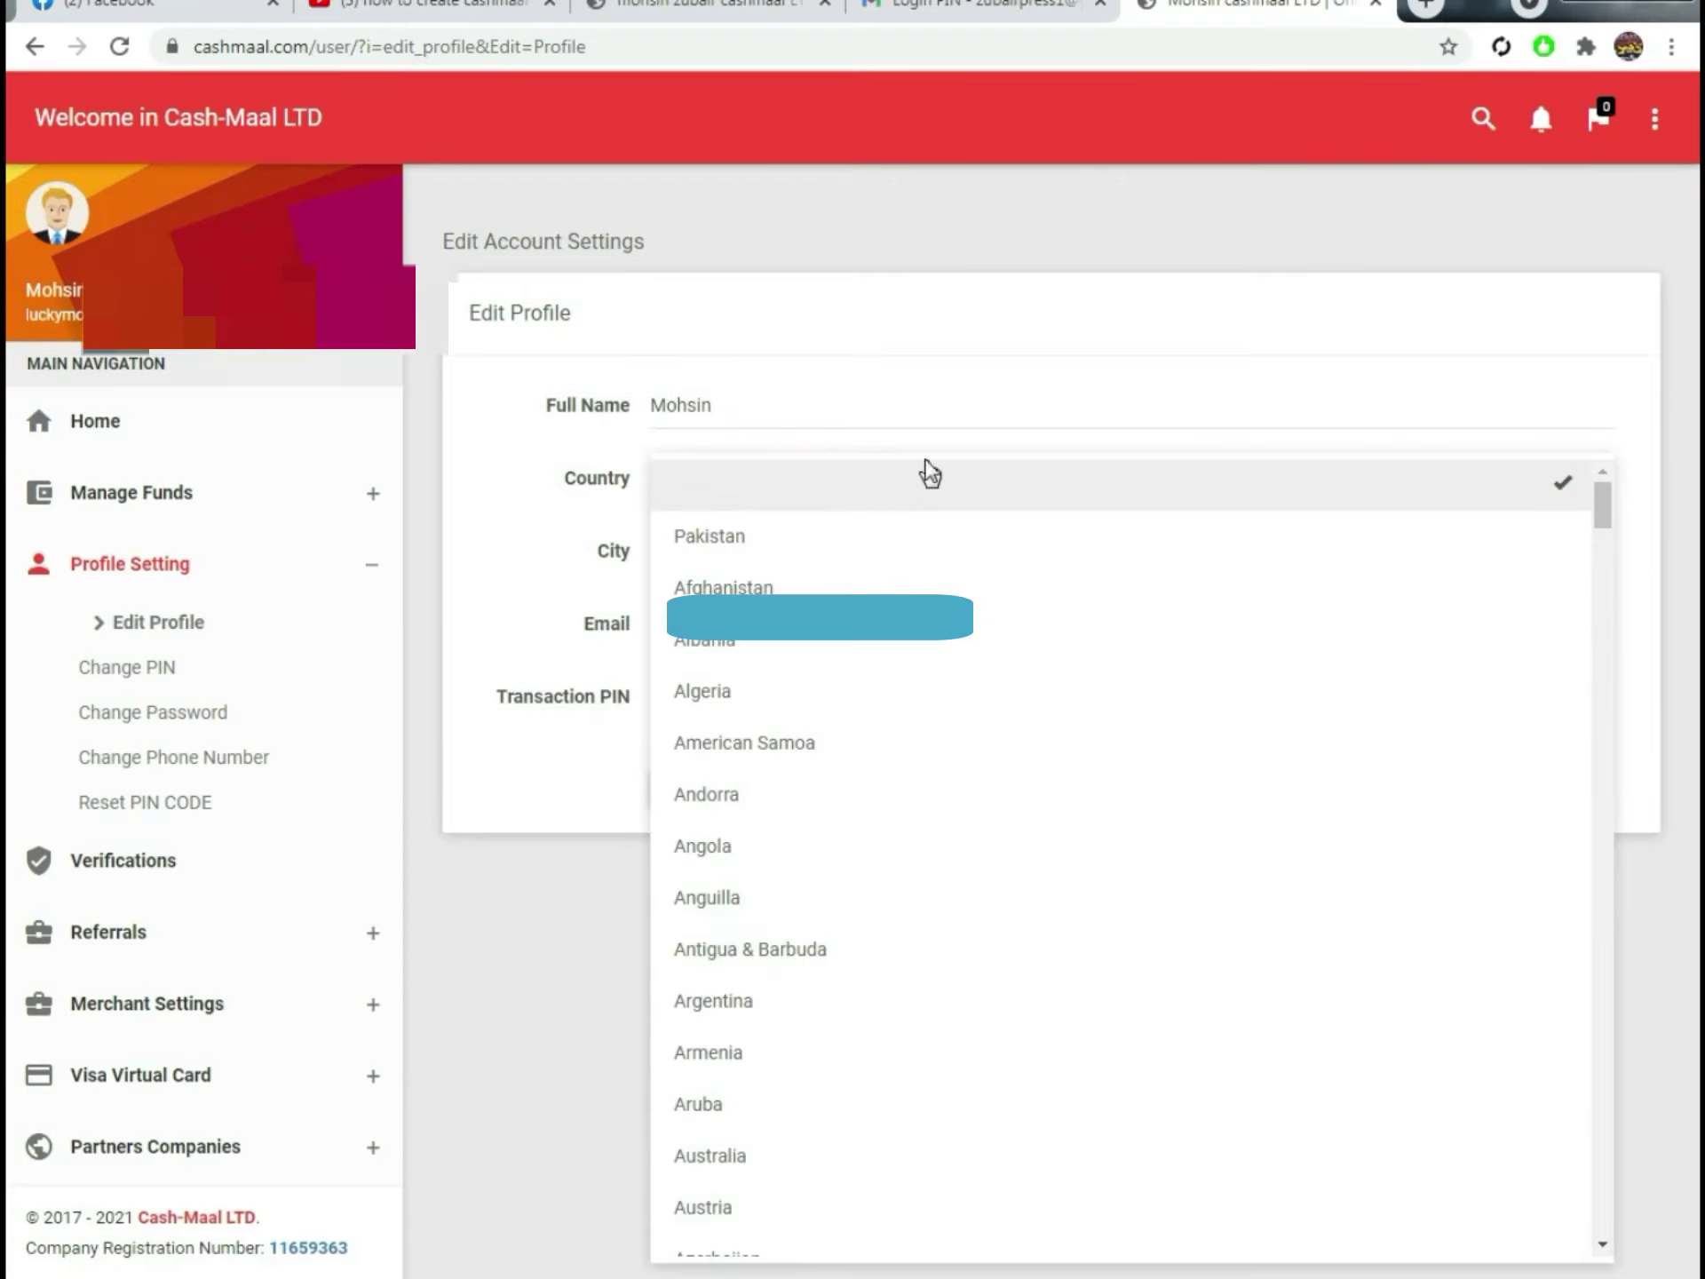
click(772, 537)
Step: Enter khanewal as the city, add the transaction PIN, and update the profile
click(766, 557)
text(khanewal)
key(BackSpace)
key(BackSpace)
text(al)
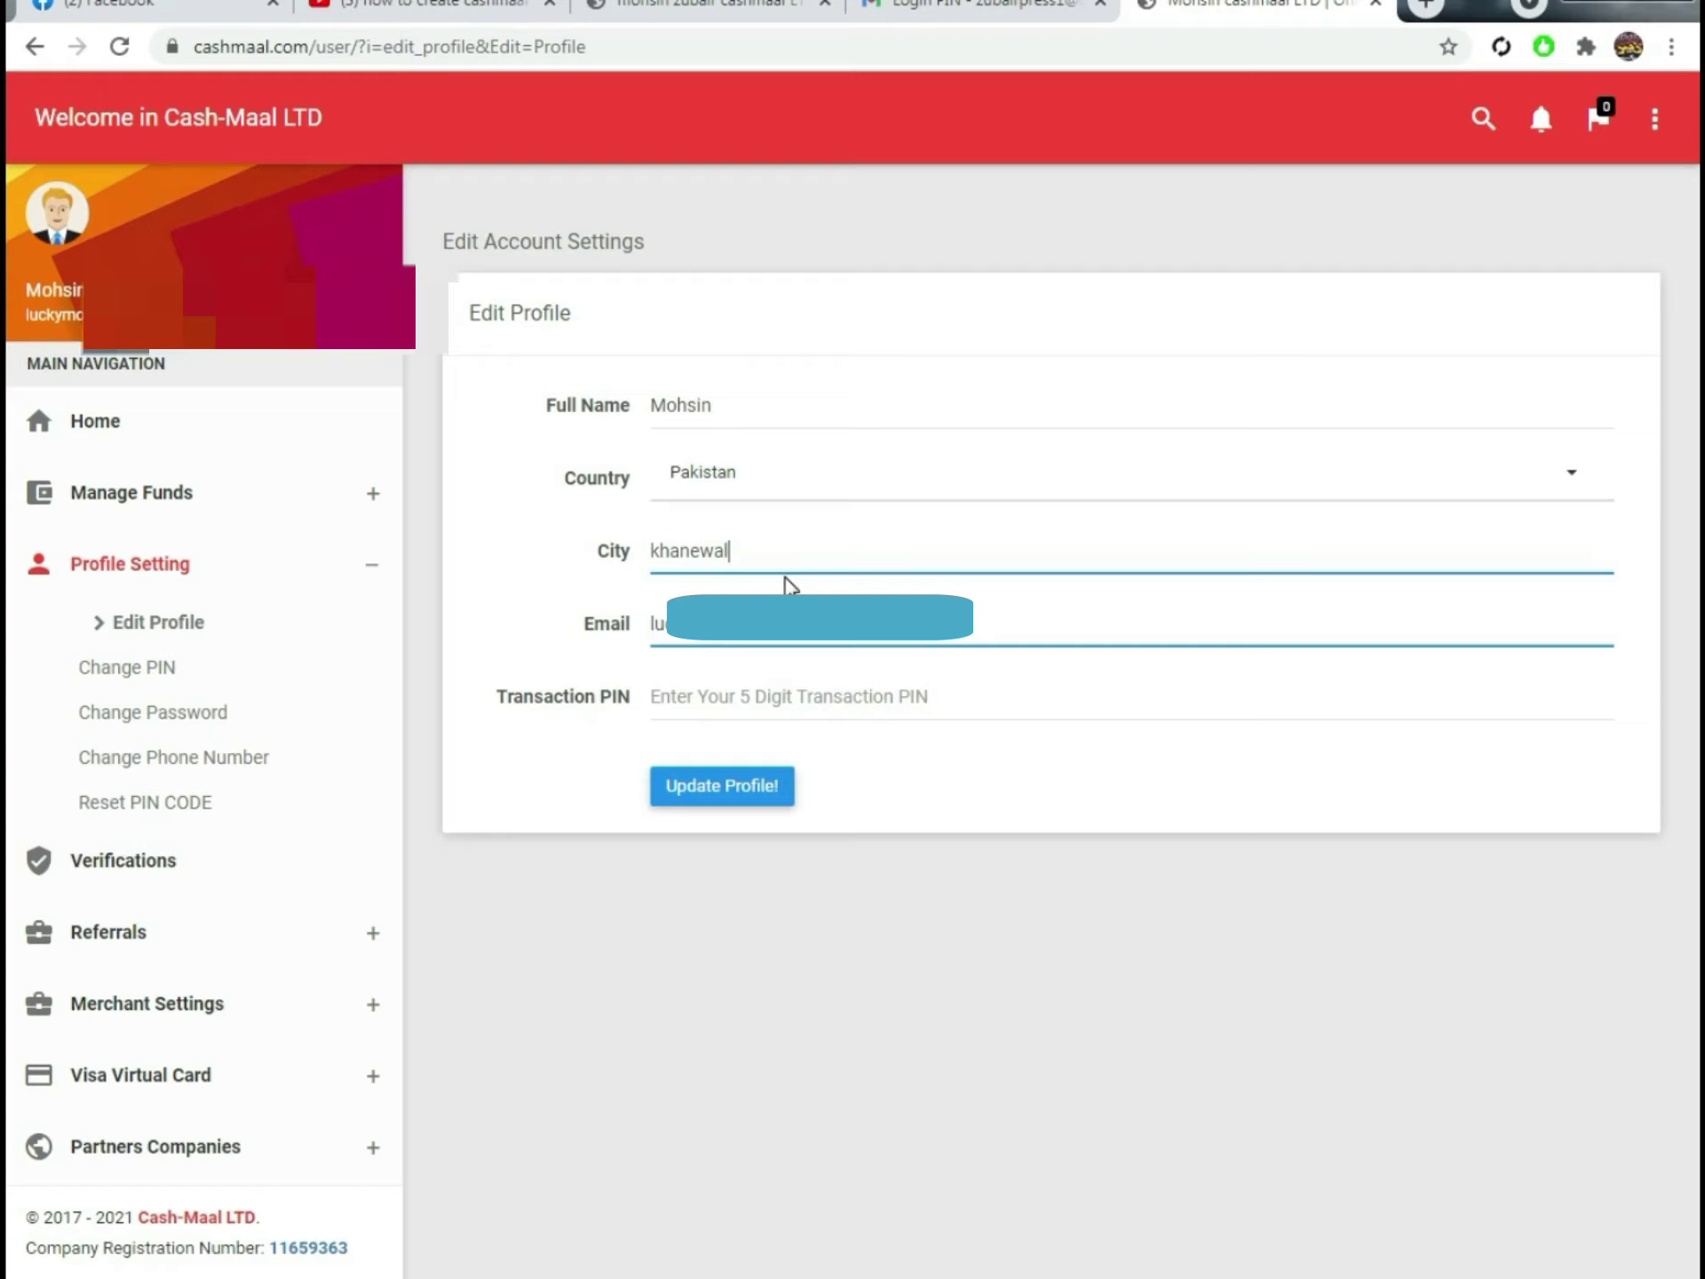
click(814, 696)
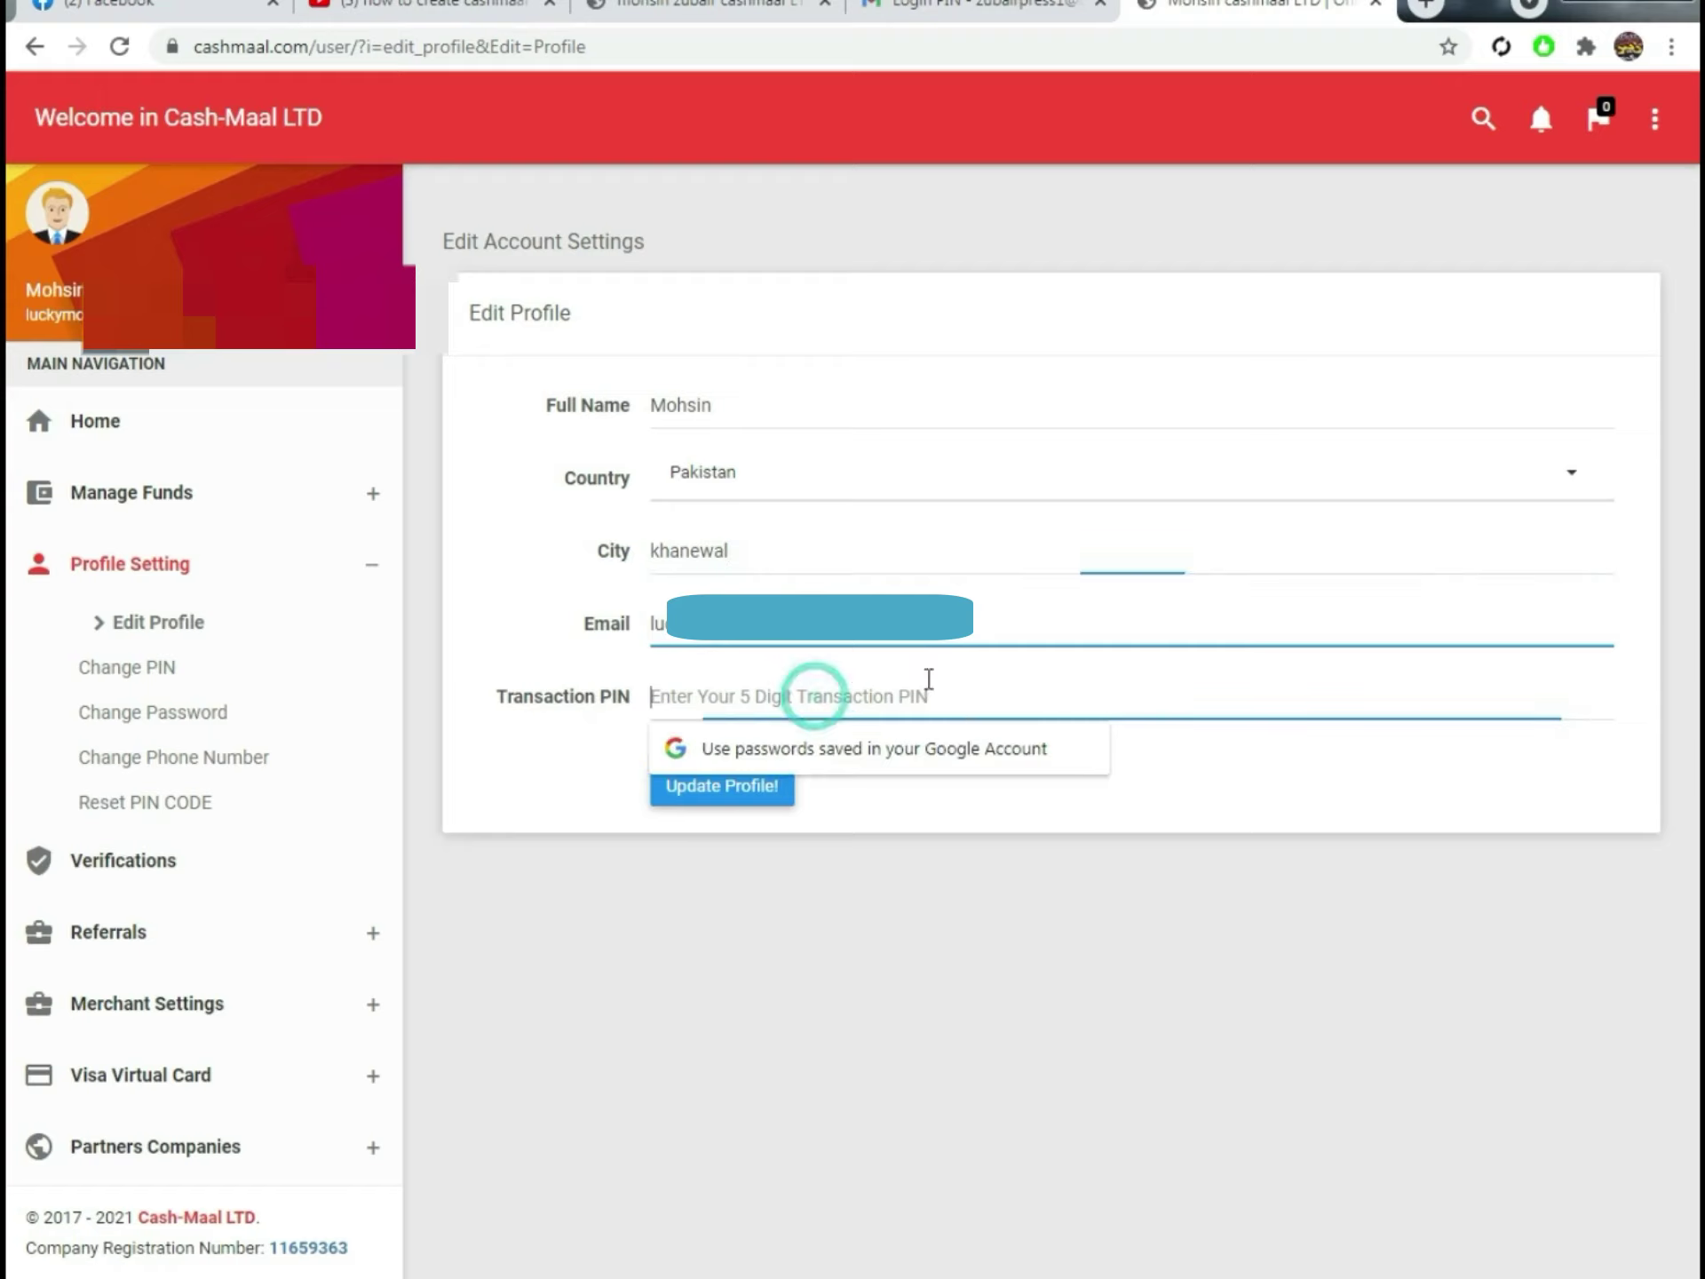
text(****)
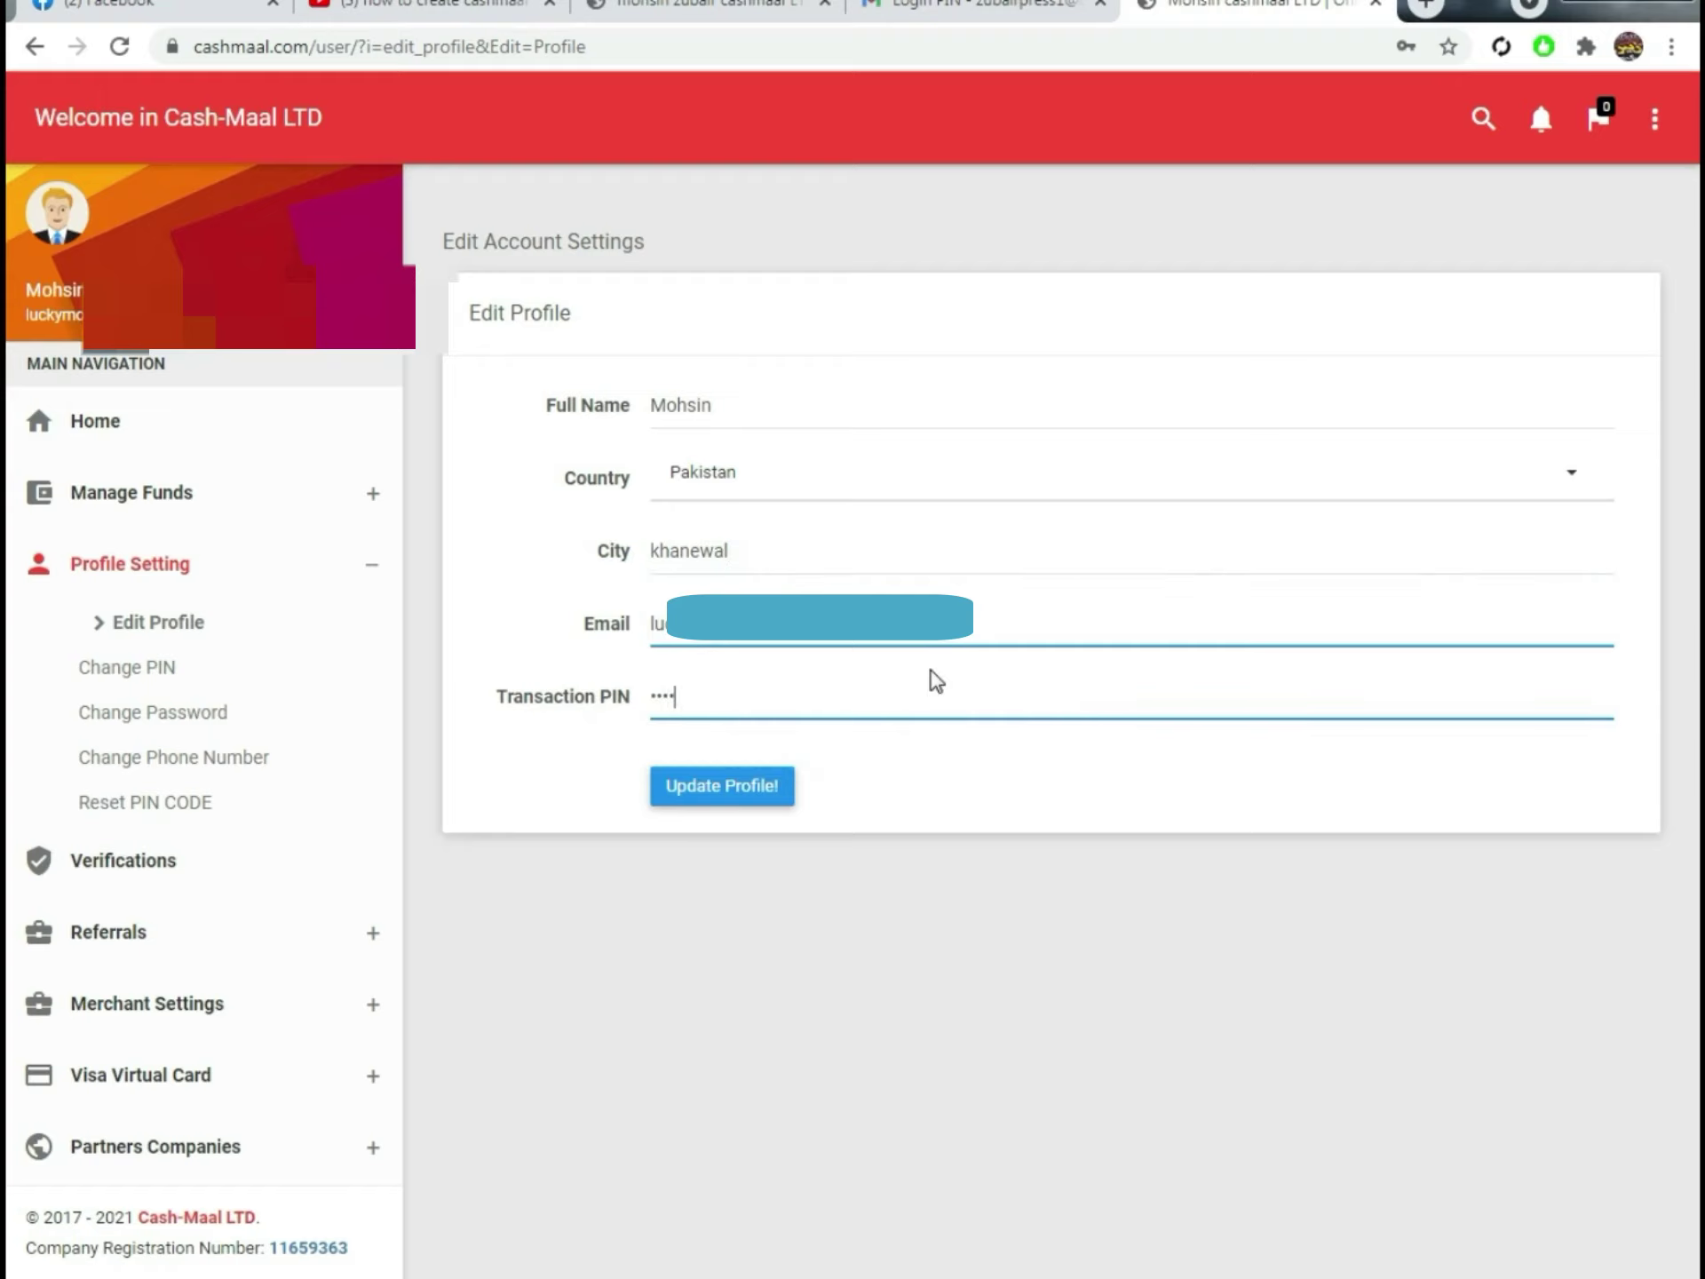
text(*)
click(724, 788)
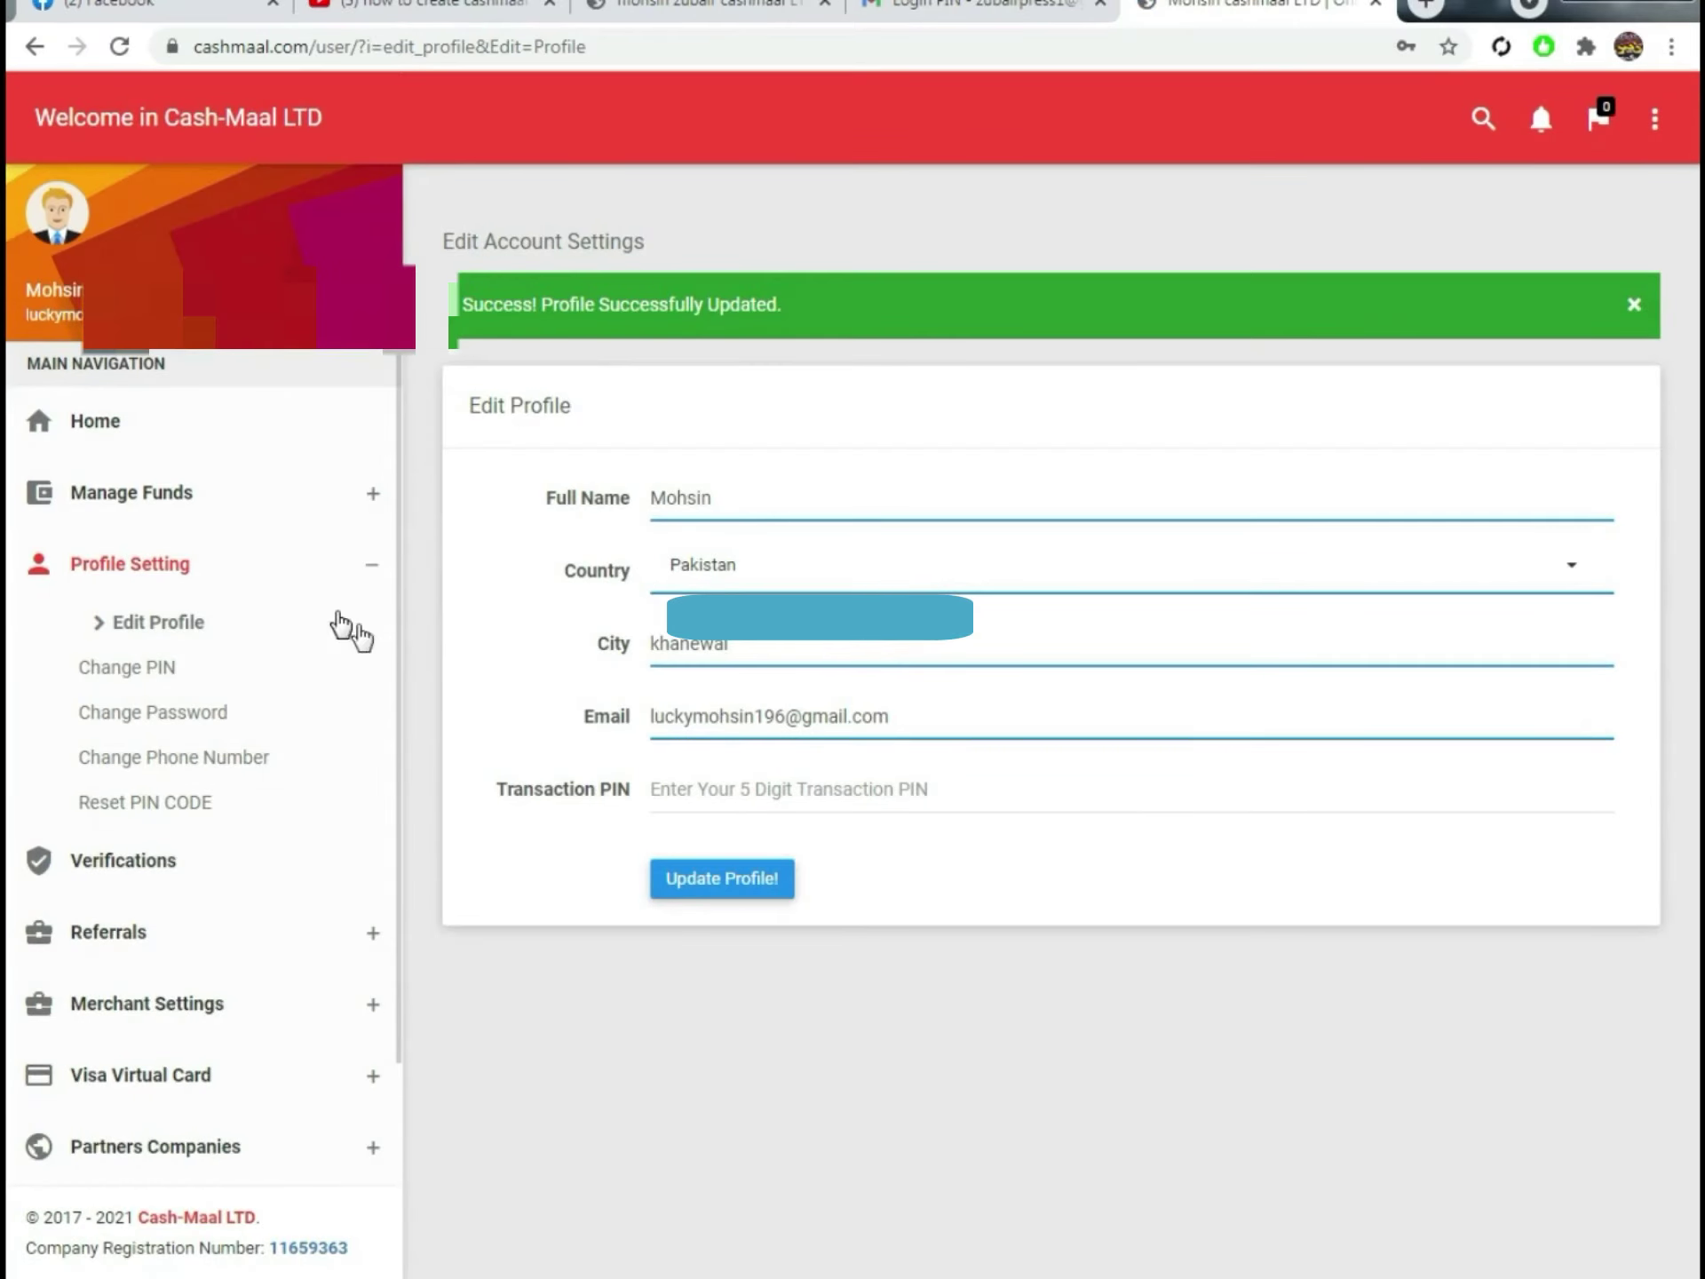
Step: Move through Change PIN and Change Phone Number pages to the Verifications page
click(131, 678)
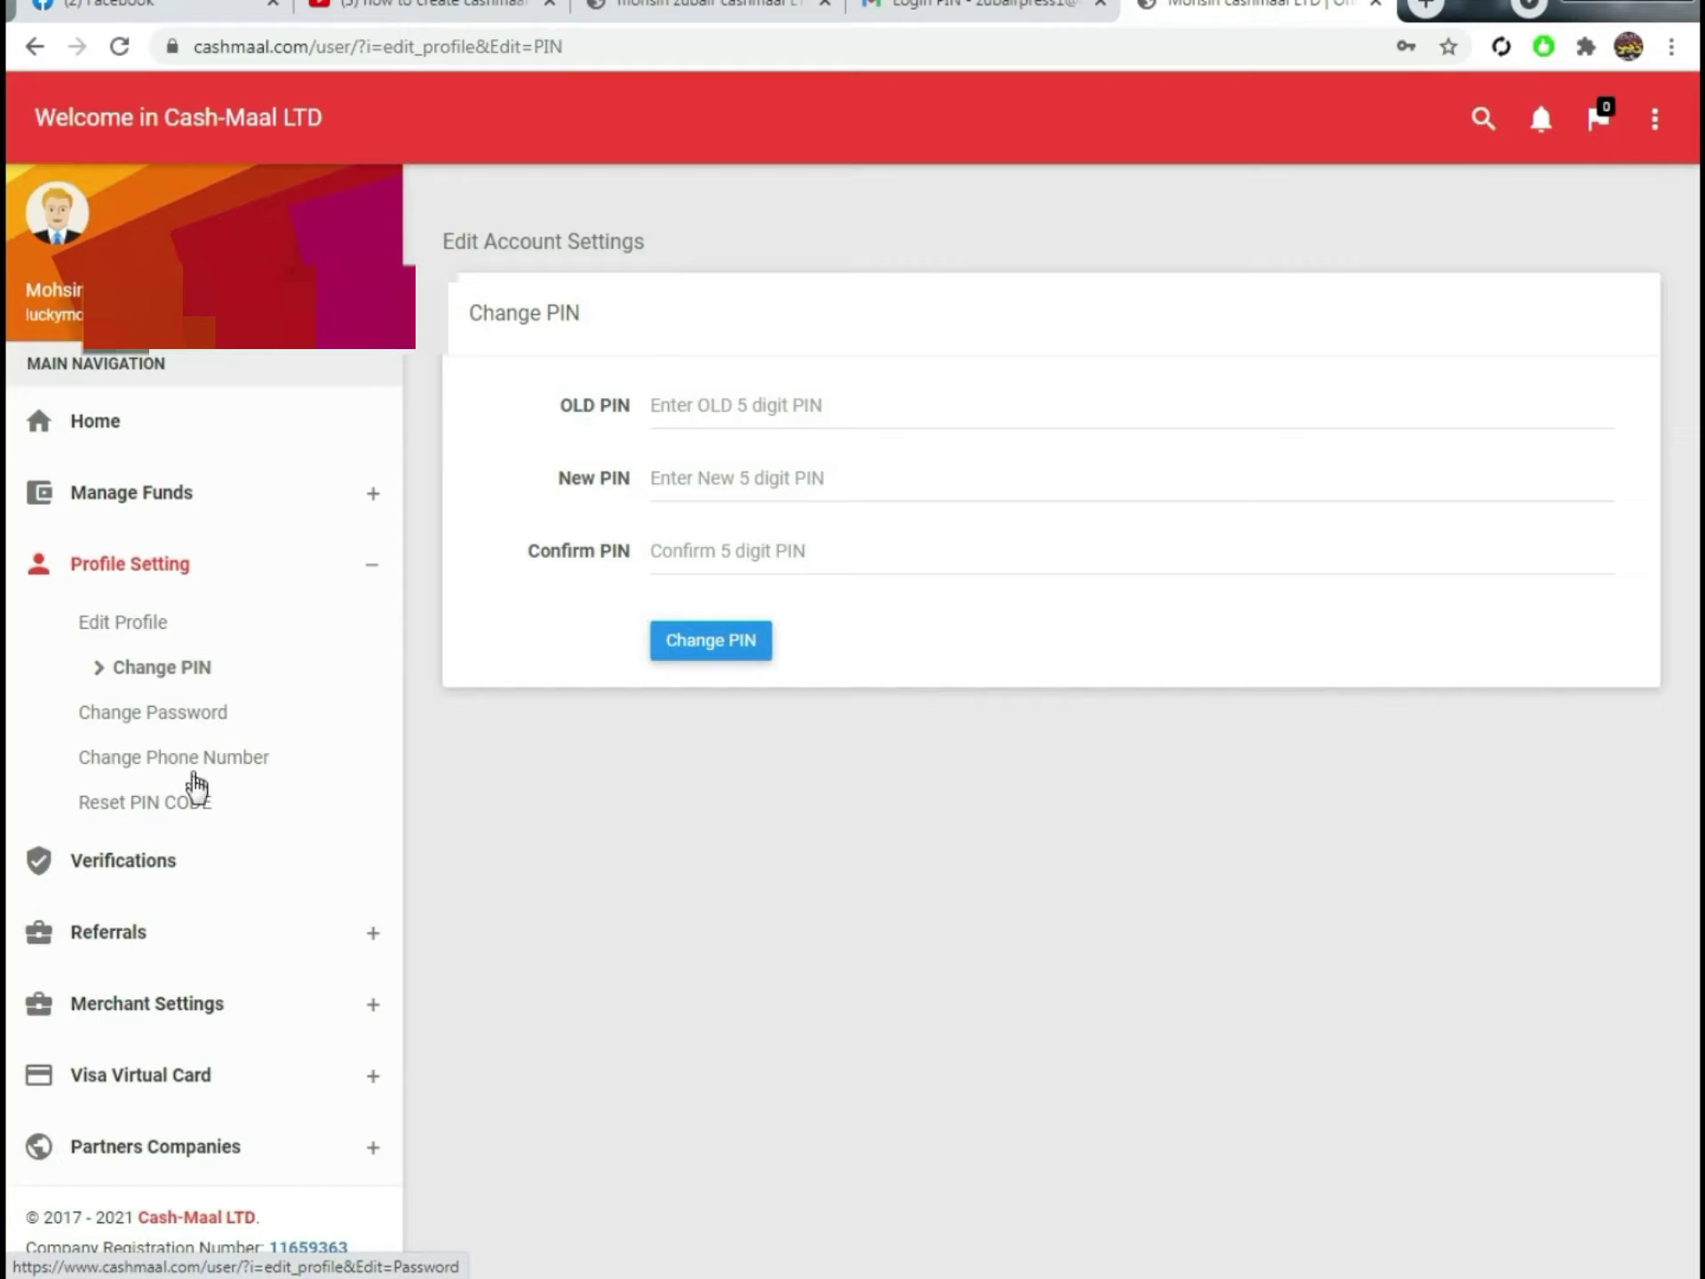
click(187, 762)
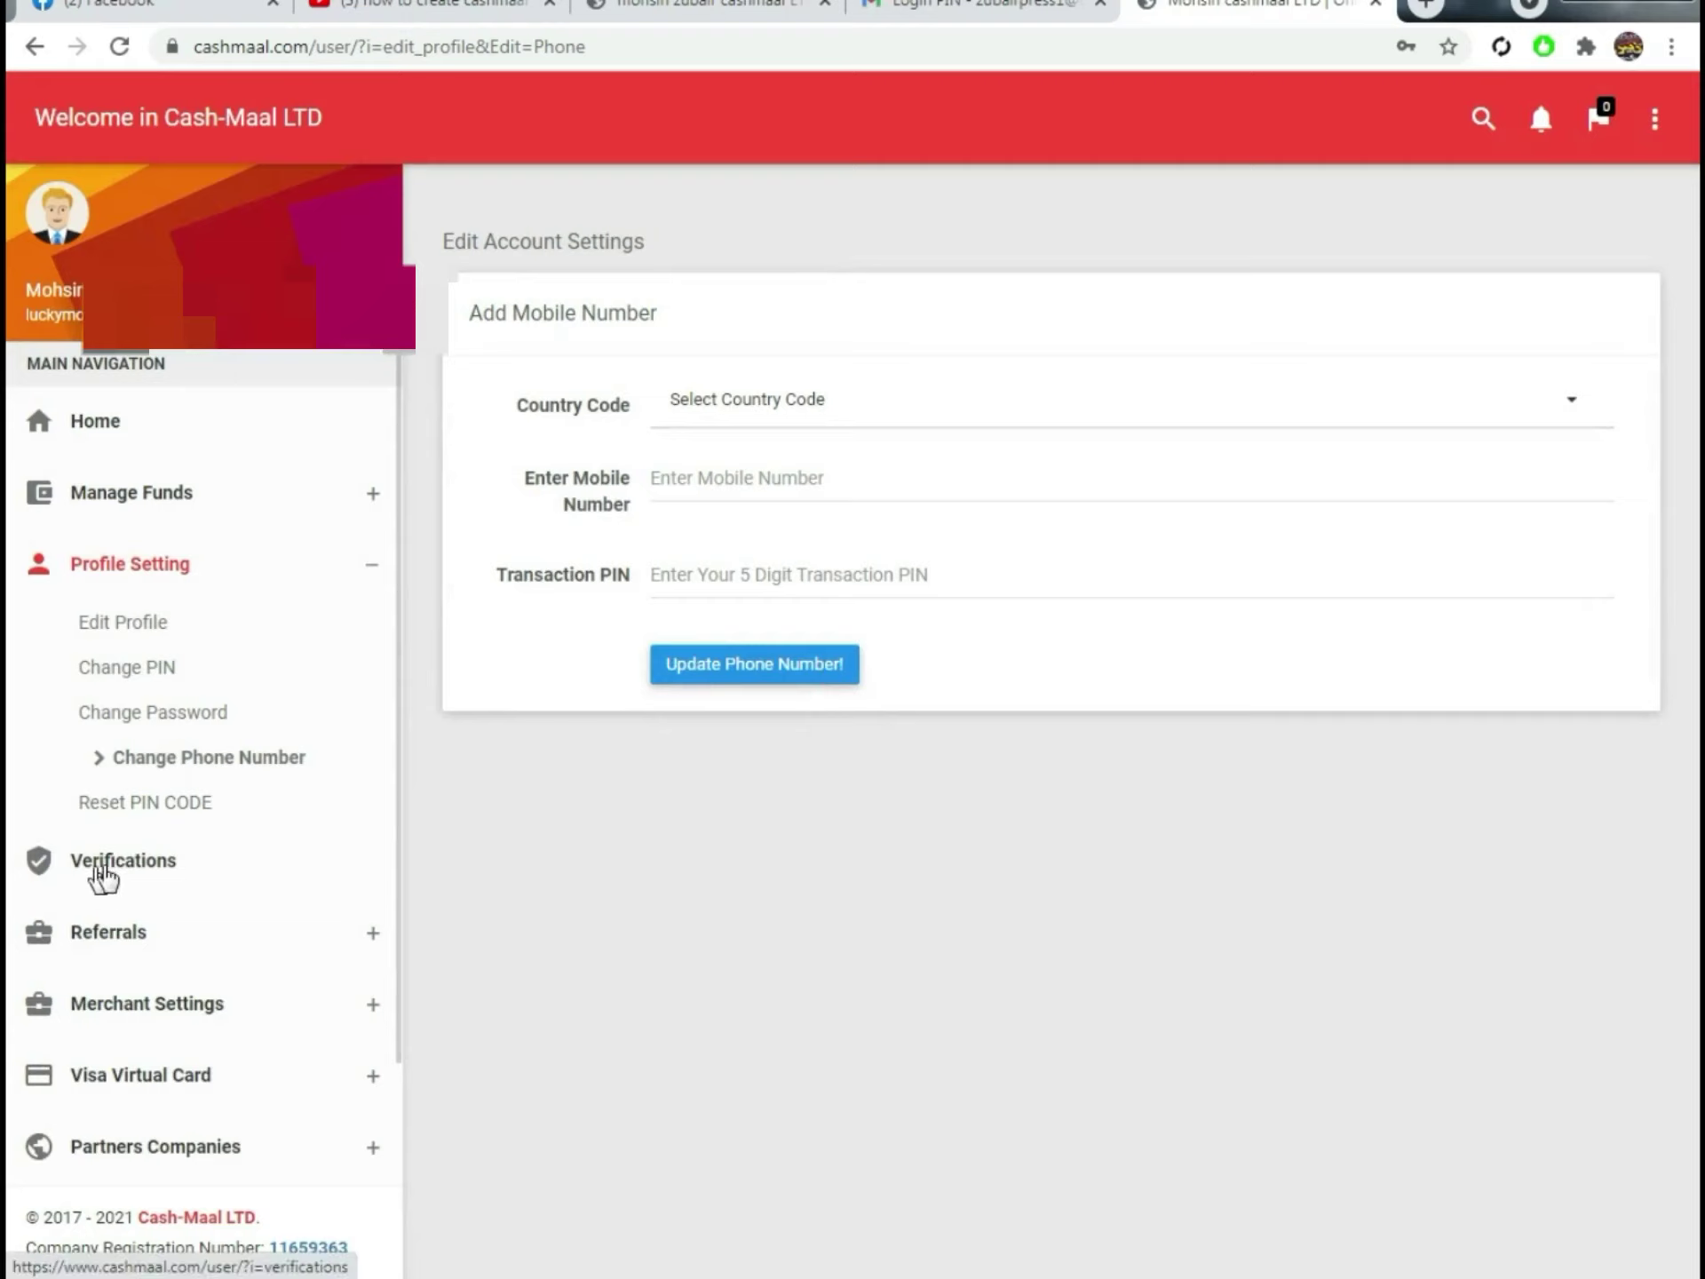
click(99, 866)
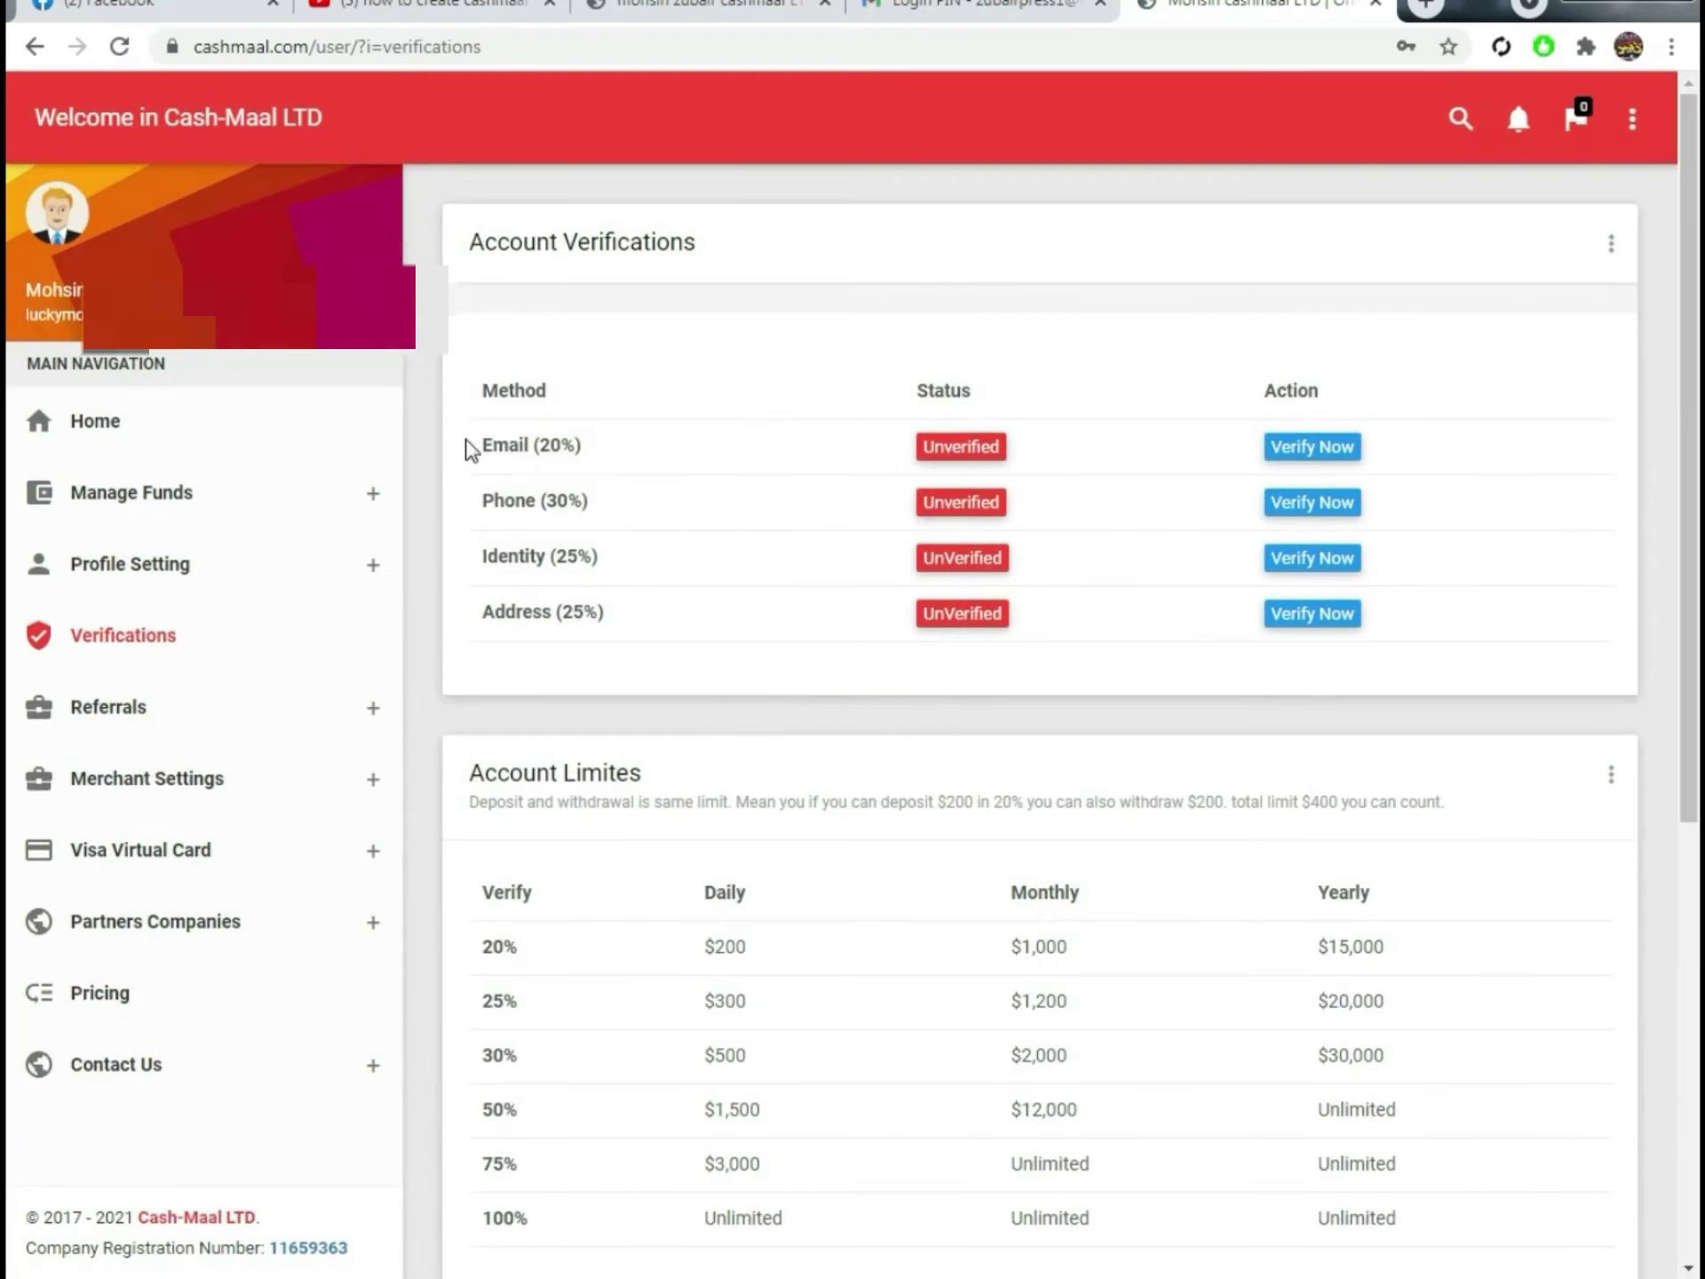
click(468, 444)
Step: Point out the unverified methods, then request the verification link from the Email (20%) row
triple_click(1038, 683)
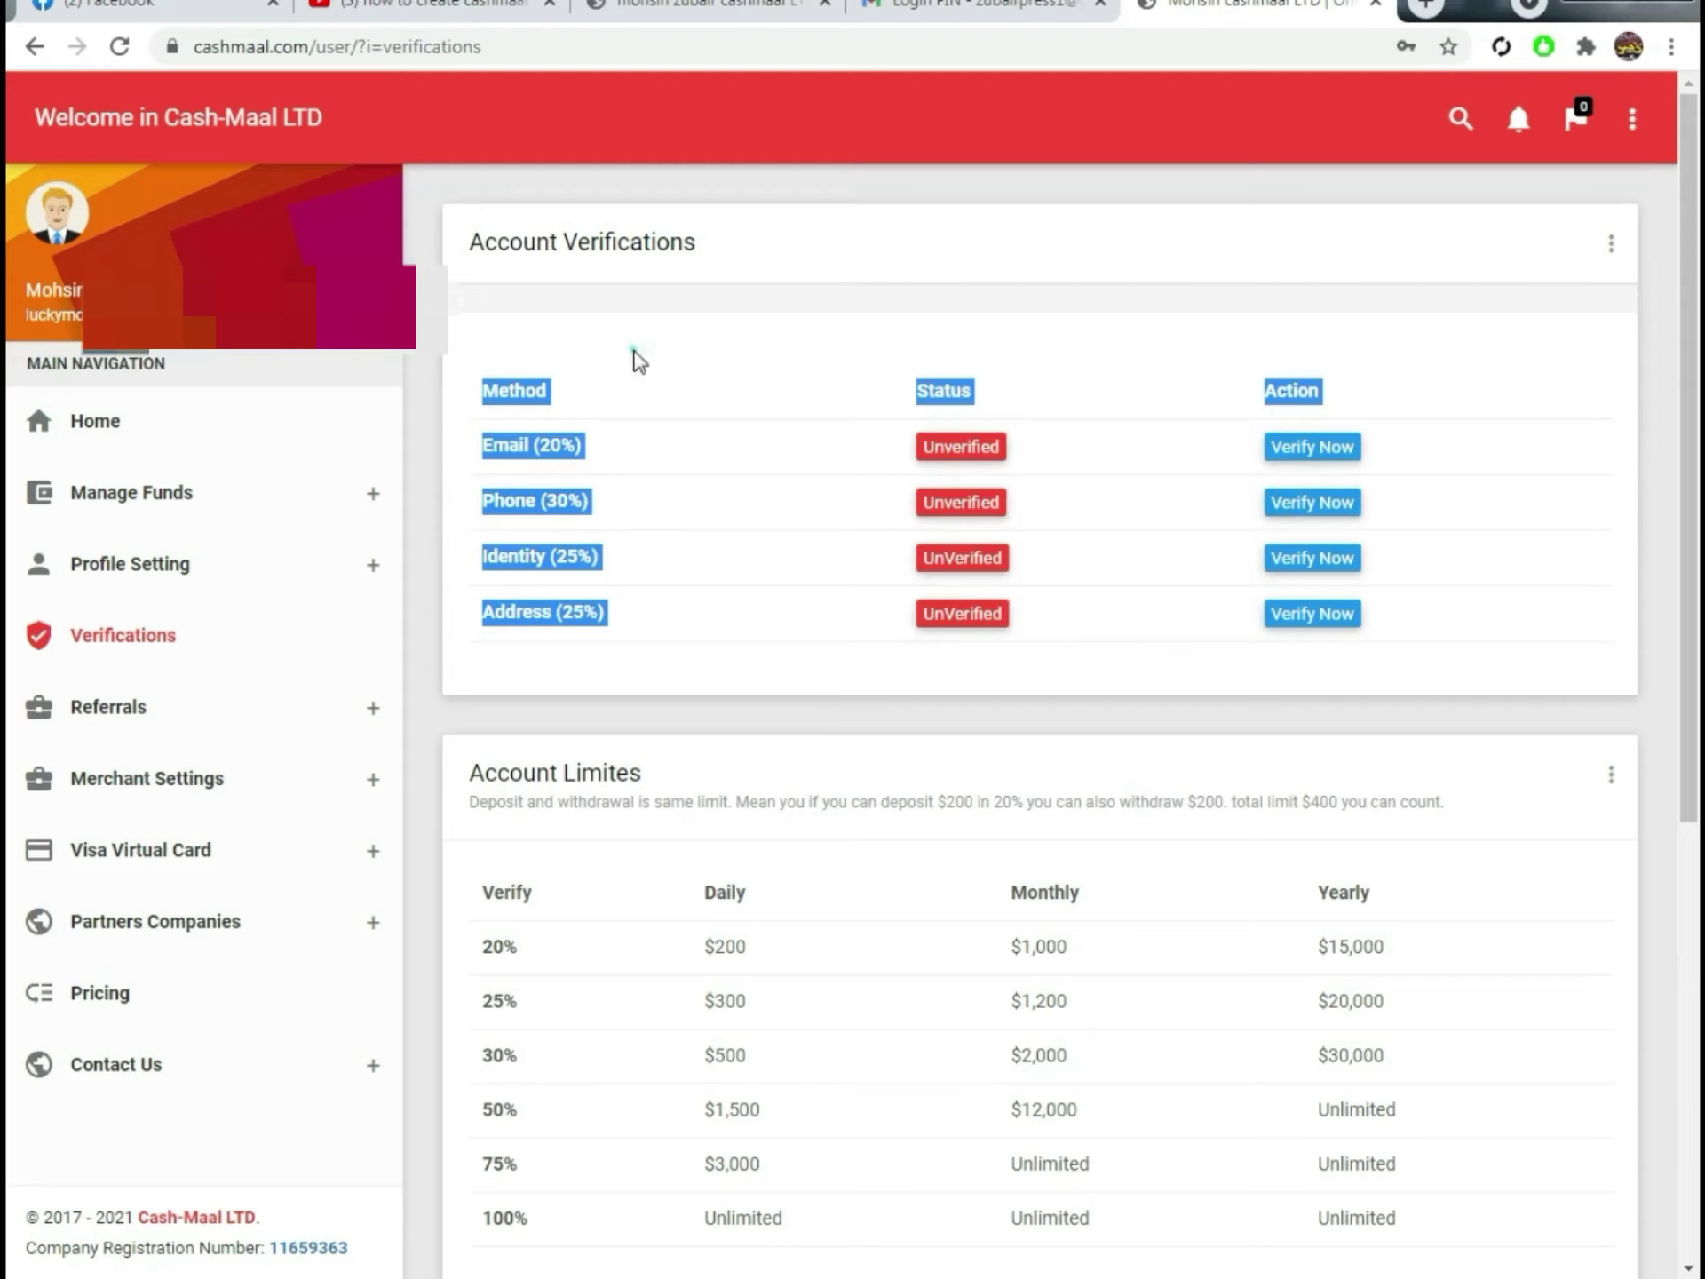
click(486, 437)
drag(472, 446, 628, 446)
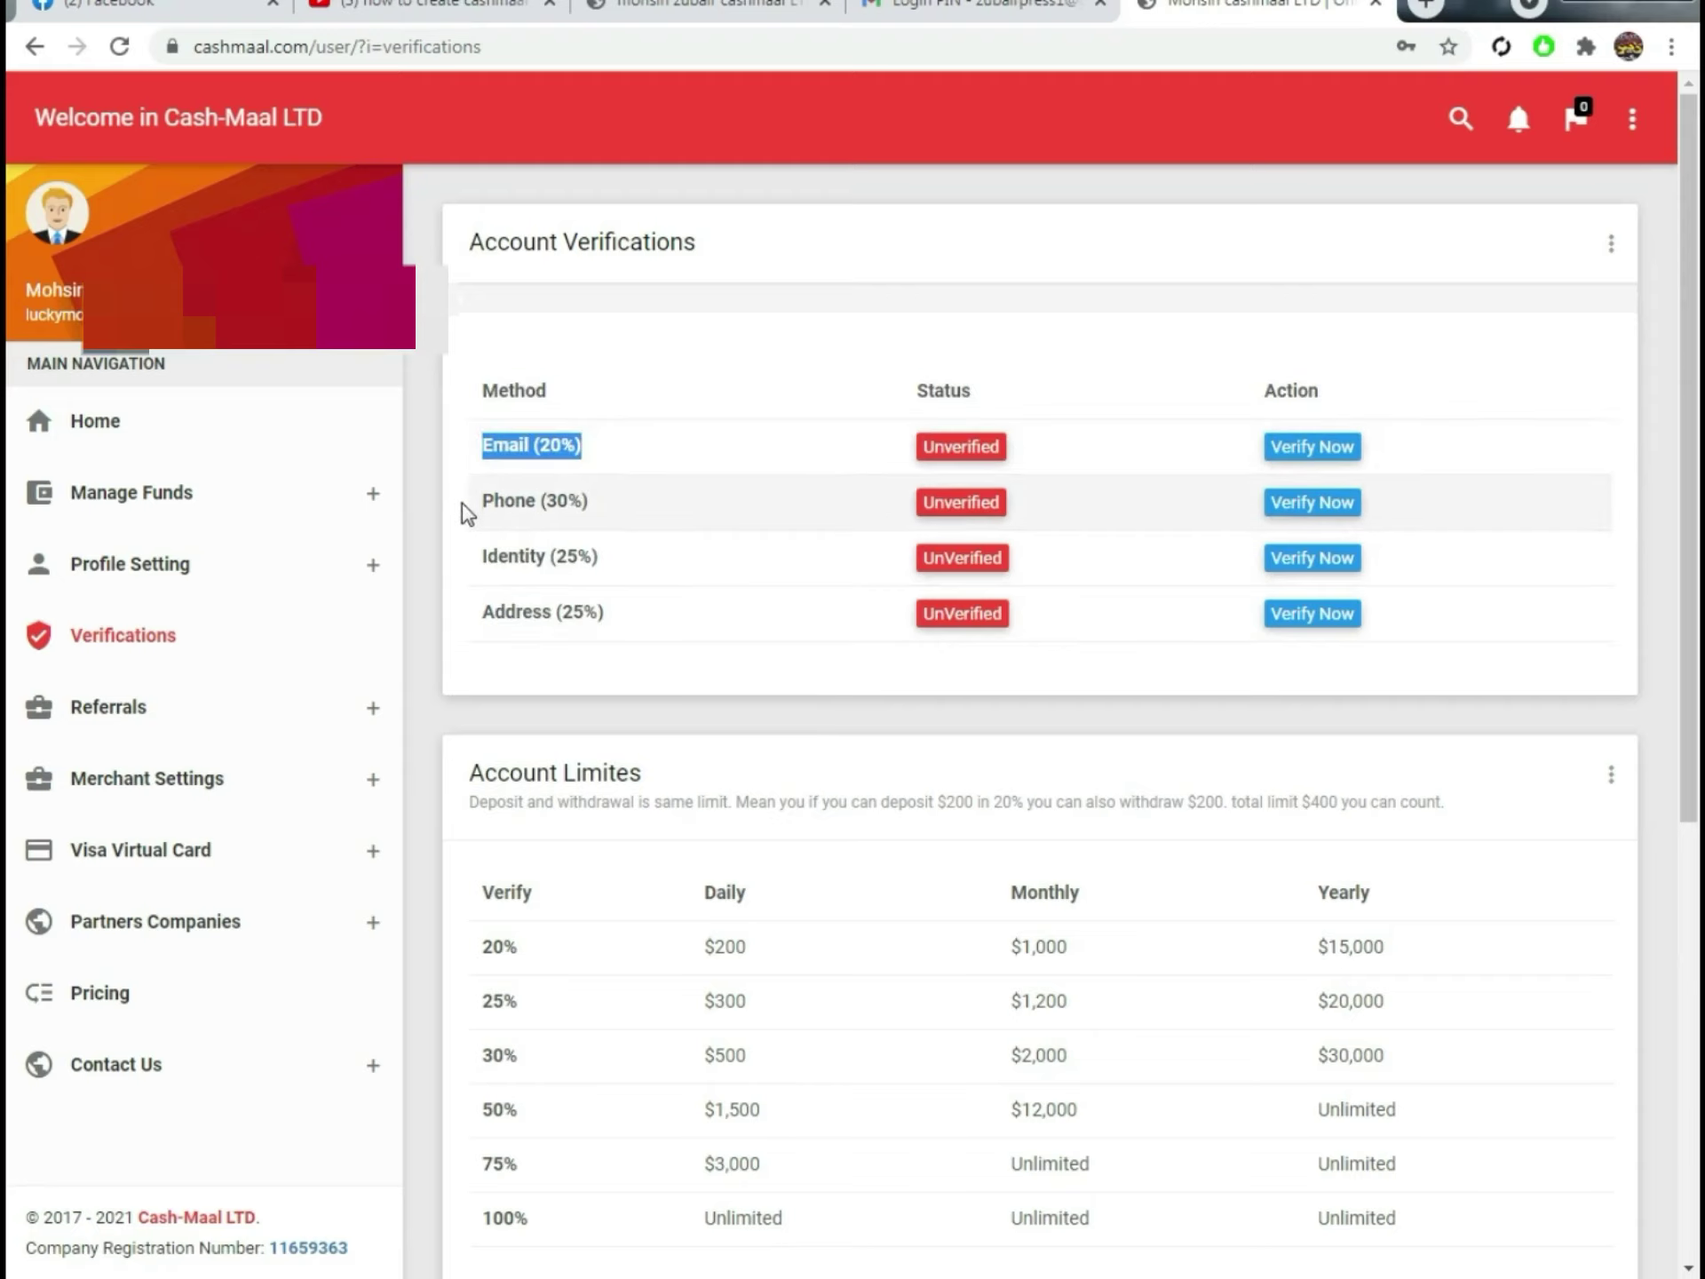
drag(483, 503, 674, 533)
drag(457, 571, 571, 429)
click(571, 430)
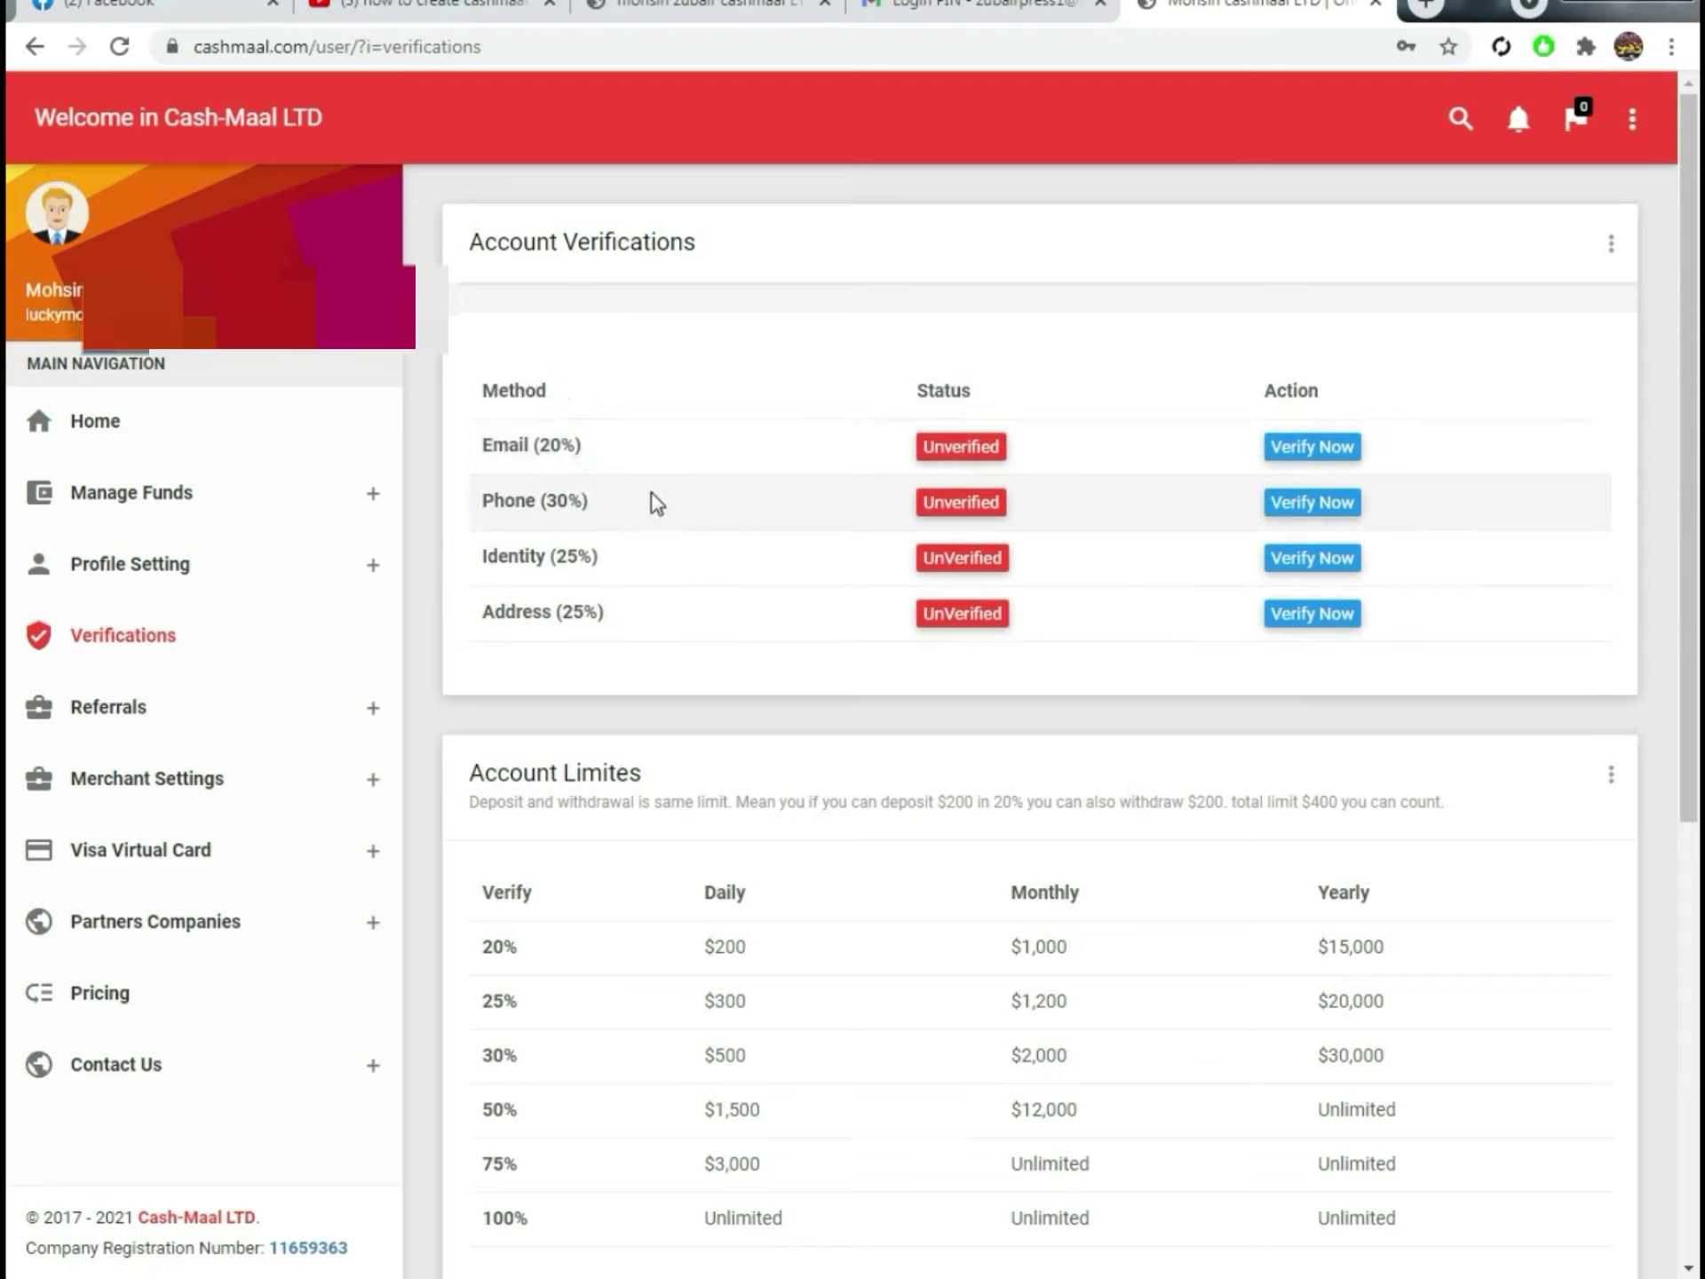
click(1305, 445)
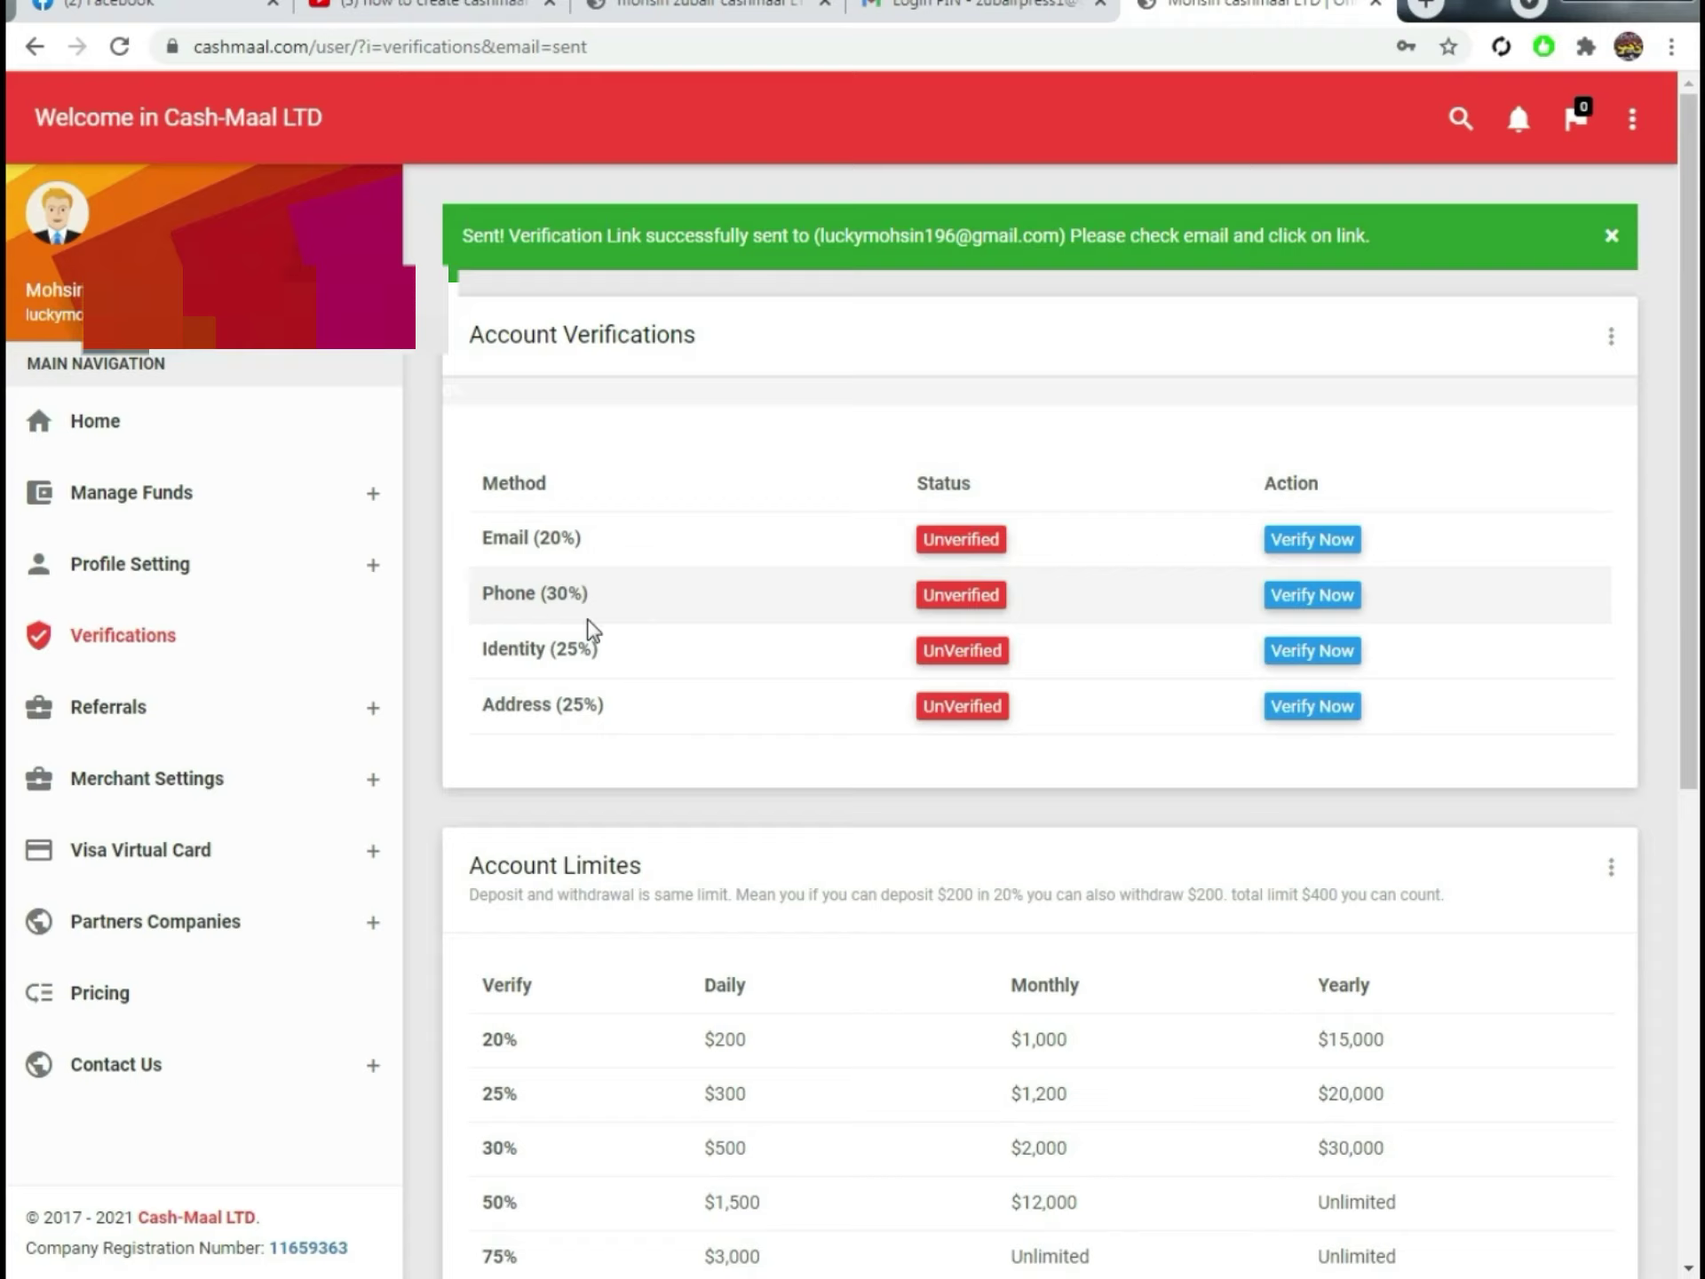
Step: Attempt Identity verification and dismiss the phone-not-verified alert
double_click(484, 648)
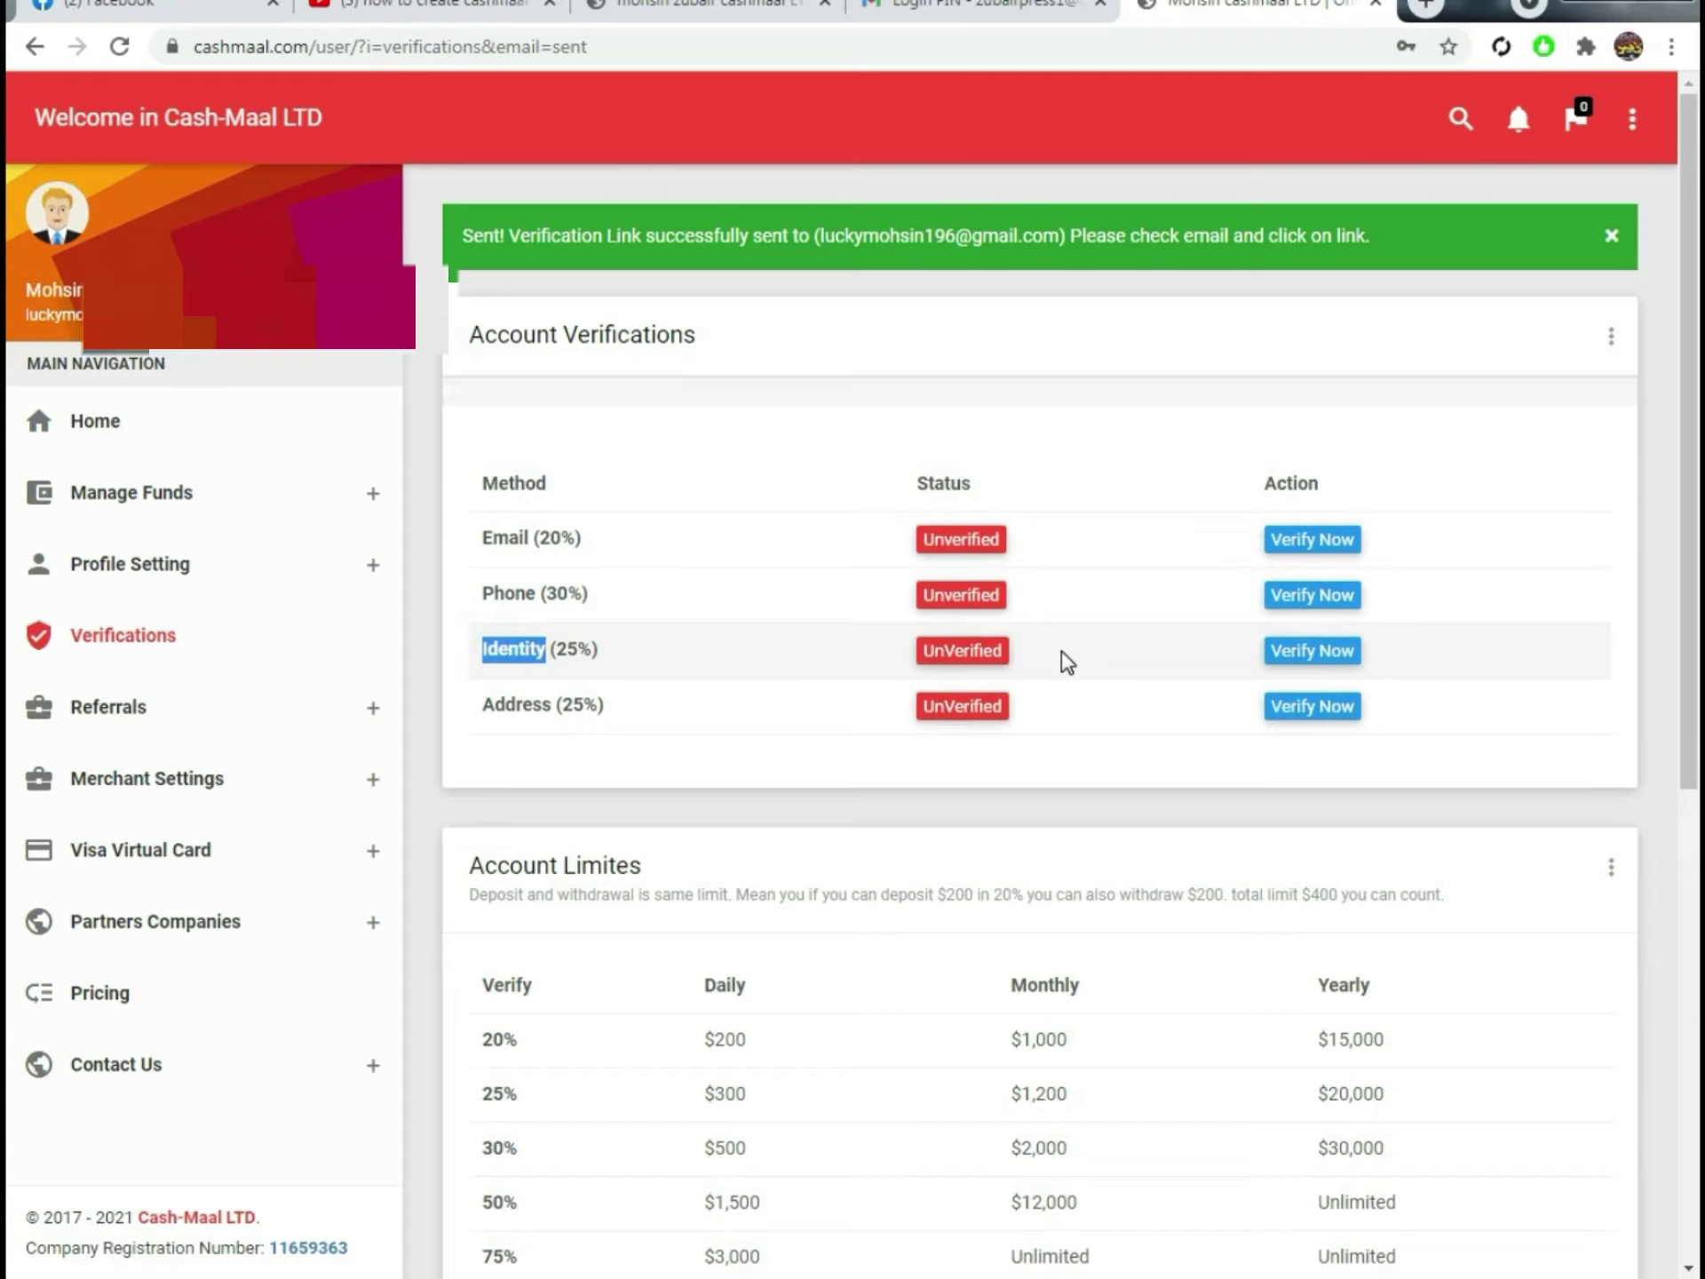
click(1312, 650)
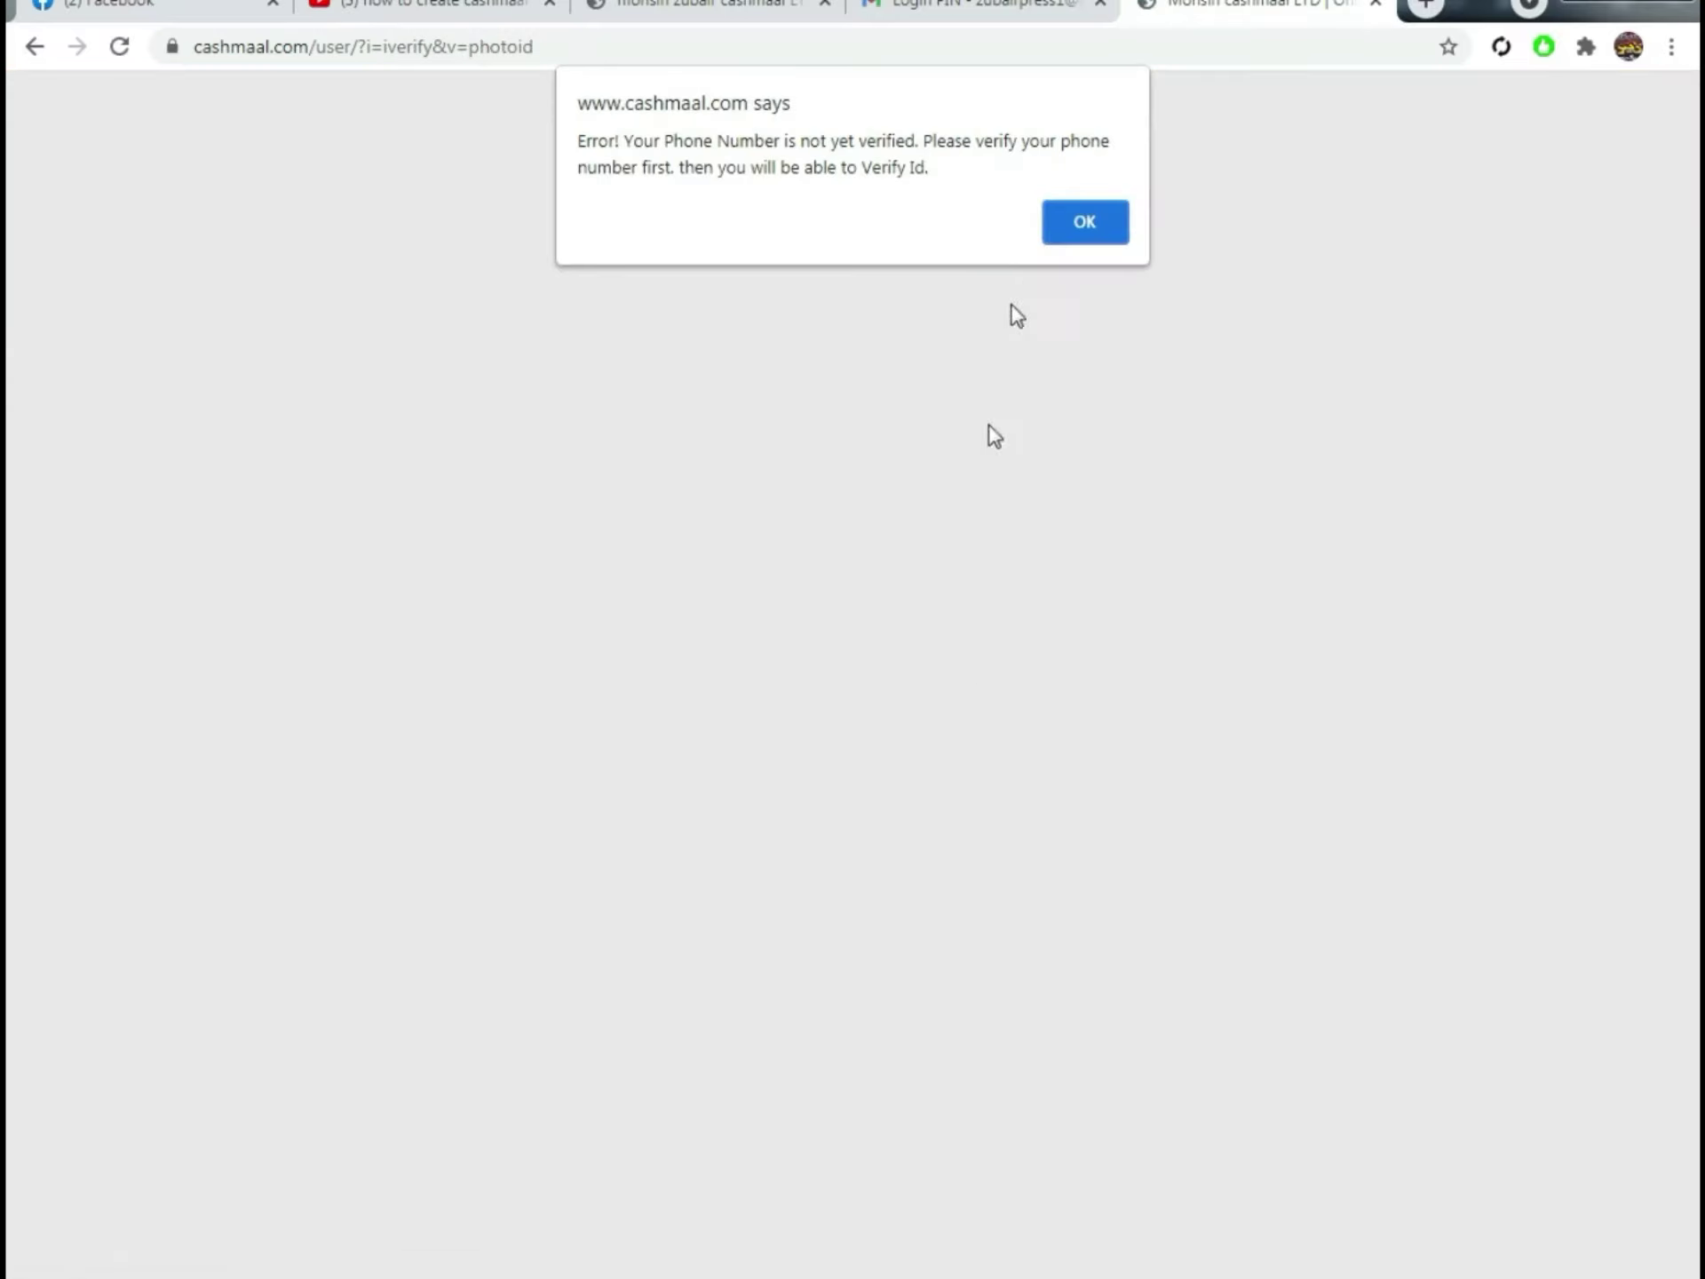
key(Return)
click(565, 710)
Step: Switch to the funded account's tab showing its 648.30 PKR dashboard
scroll(989, 802, down, 4)
scroll(902, 578, up, 4)
drag(491, 592, 600, 706)
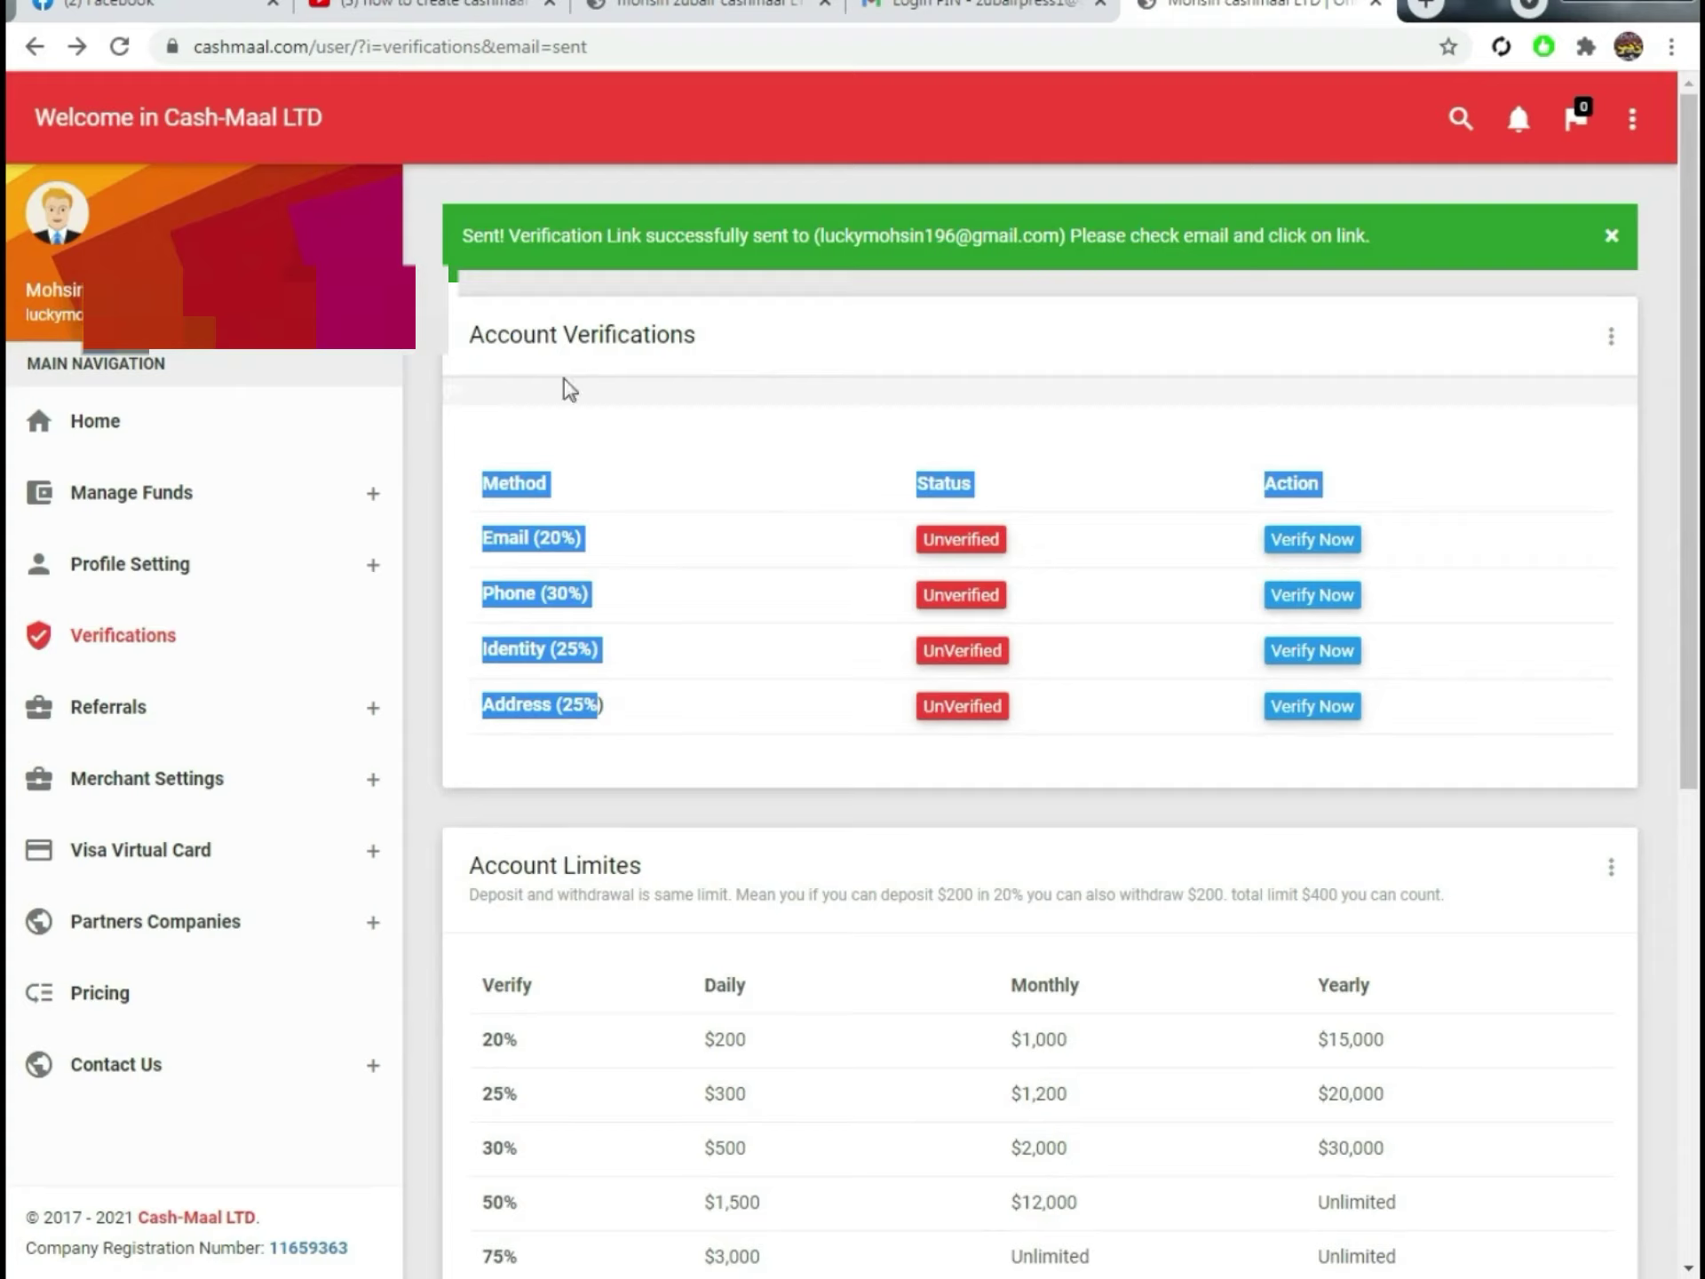
click(755, 9)
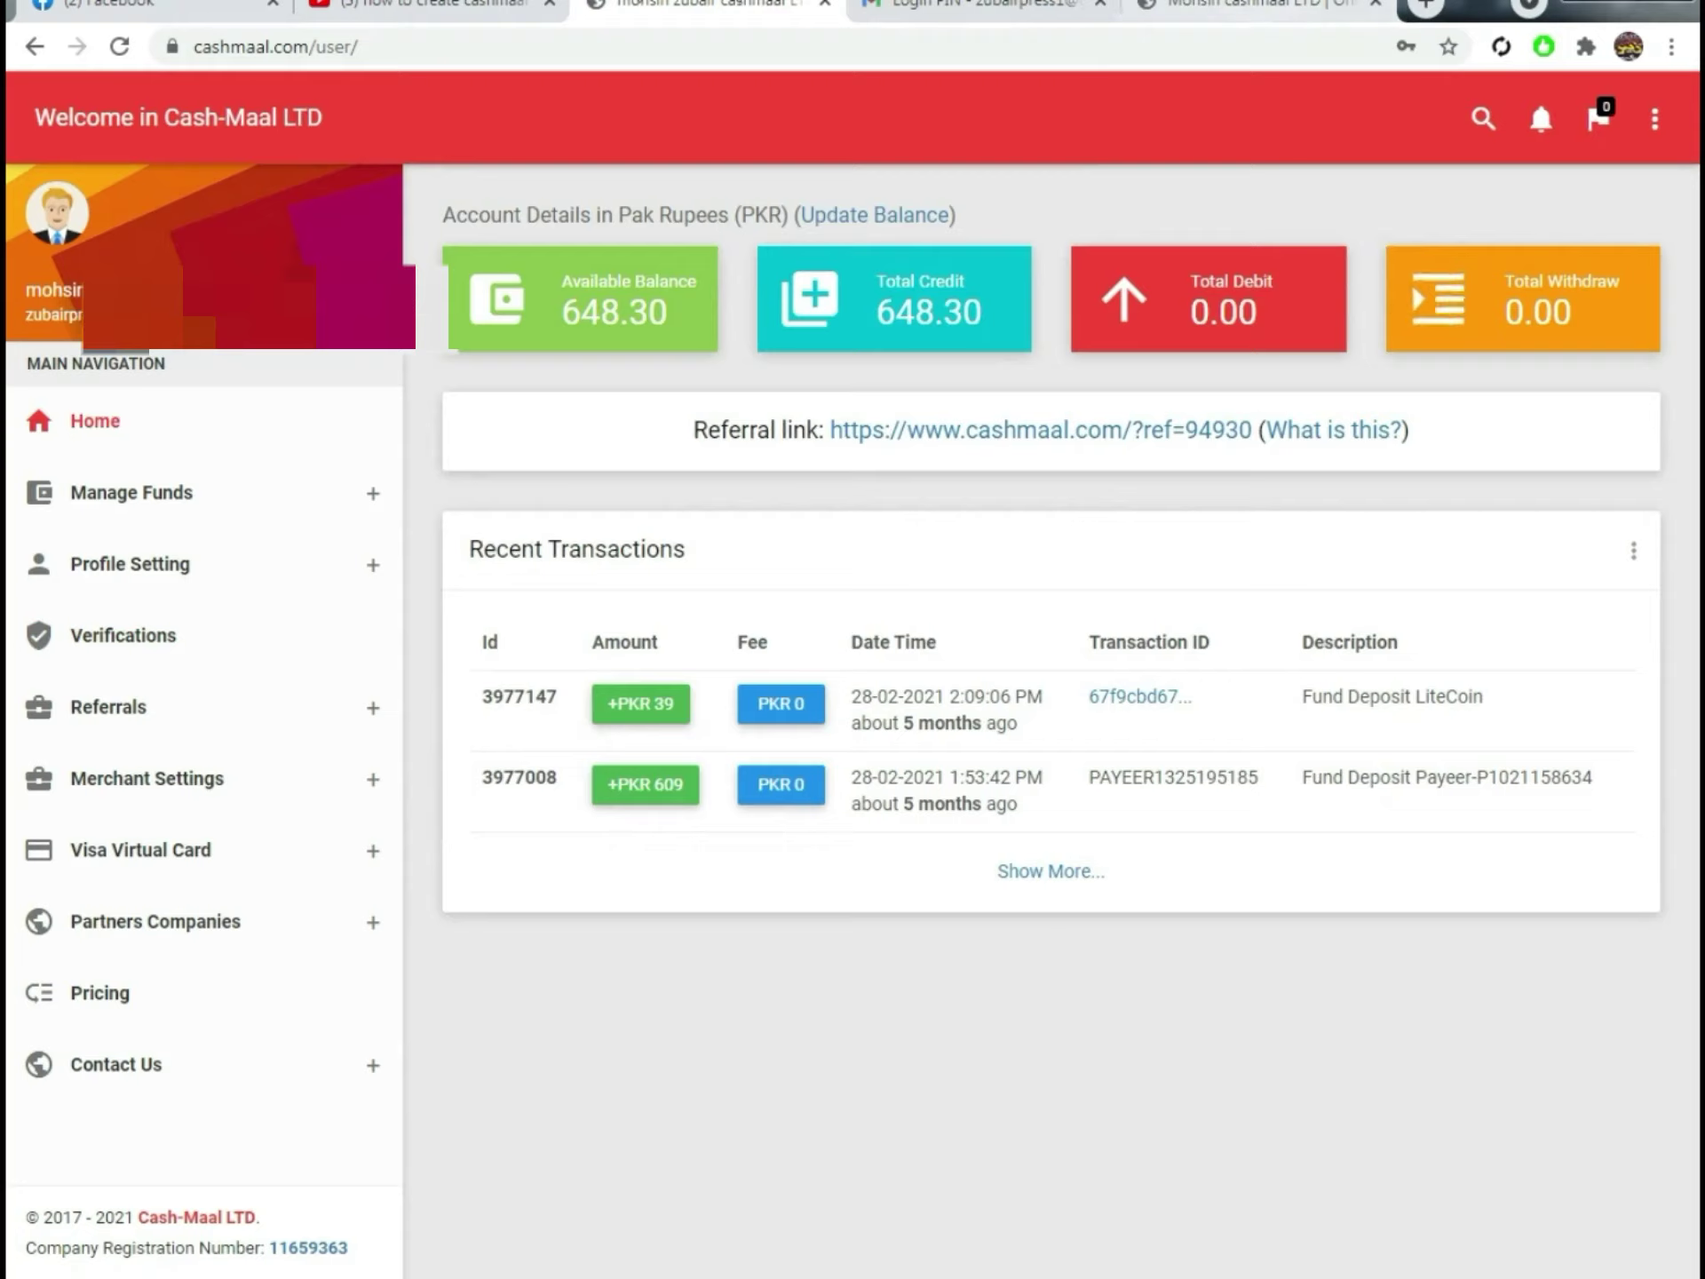
Step: Open the funded account's Verifications page and highlight its verified Email and Phone rows
click(118, 651)
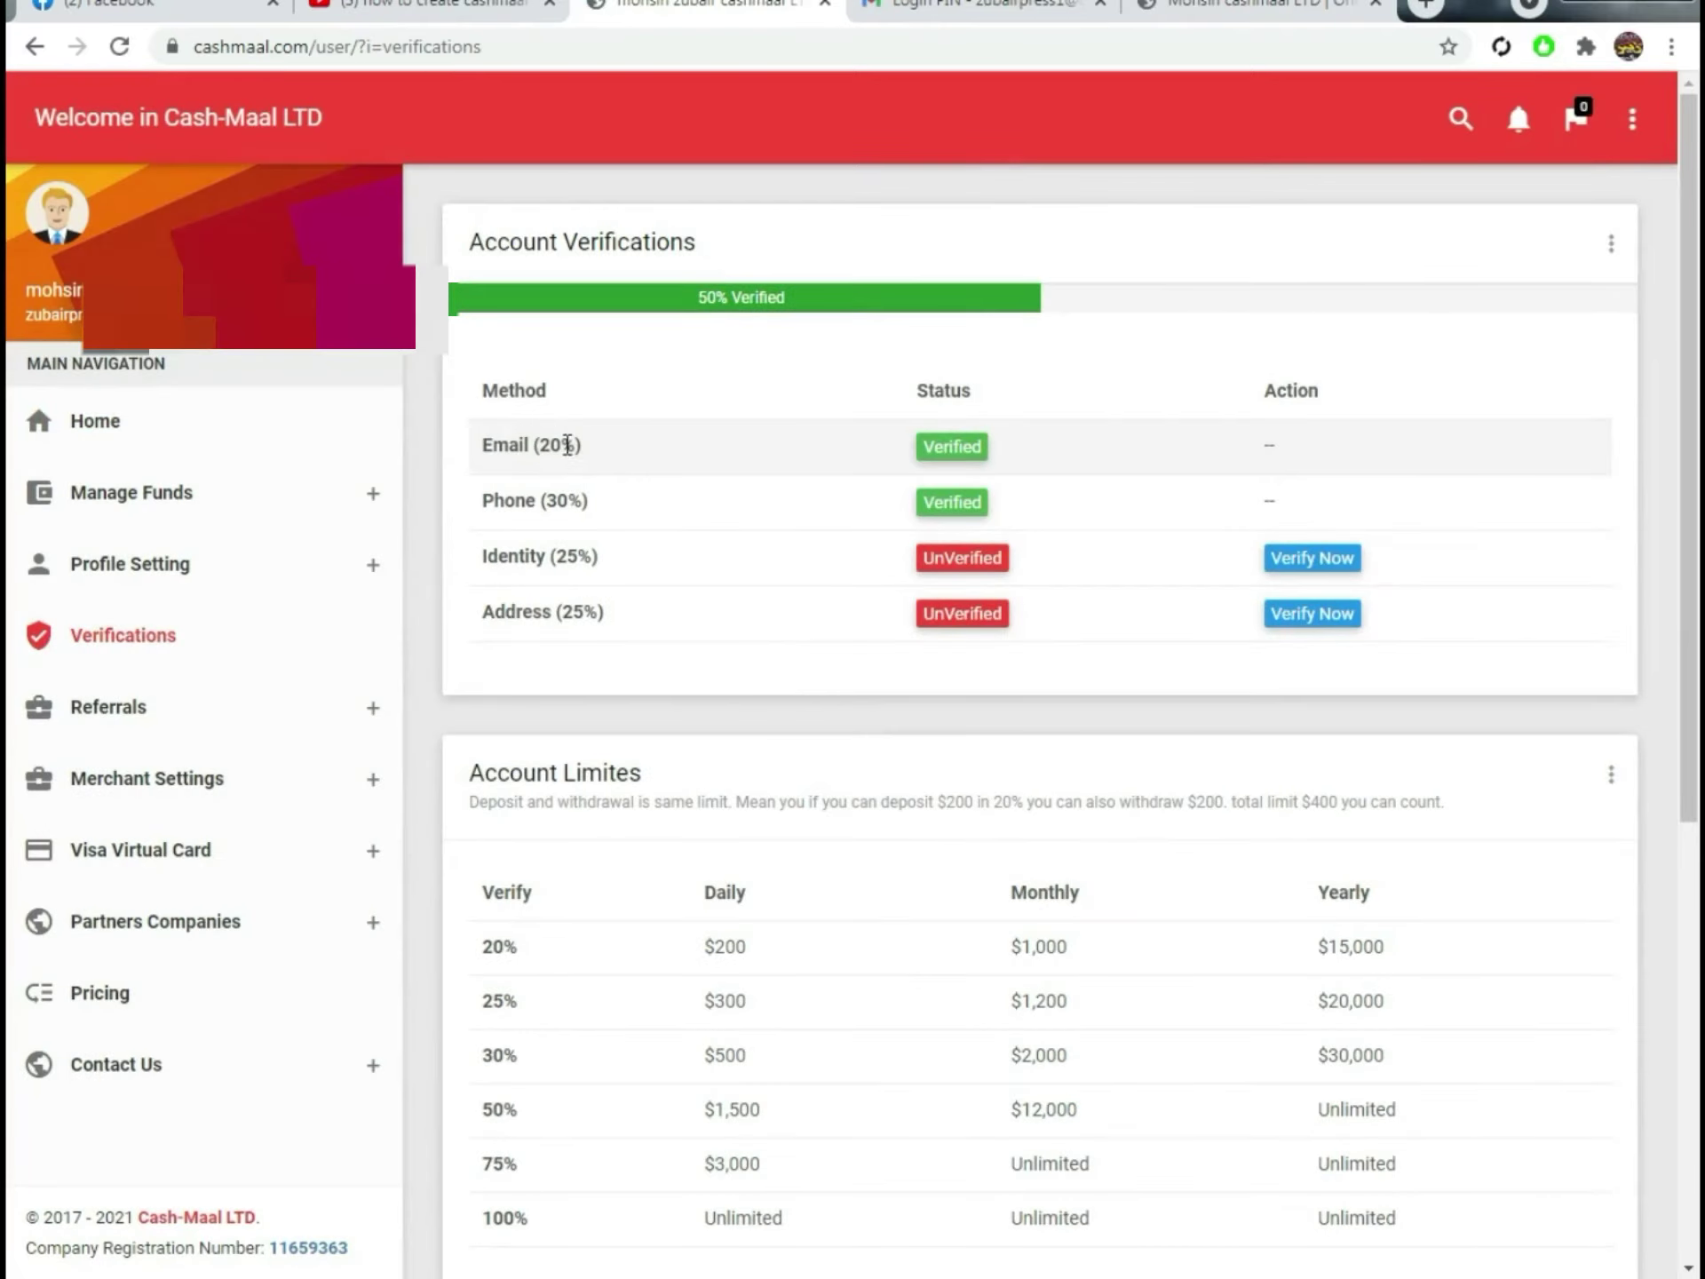
double_click(493, 444)
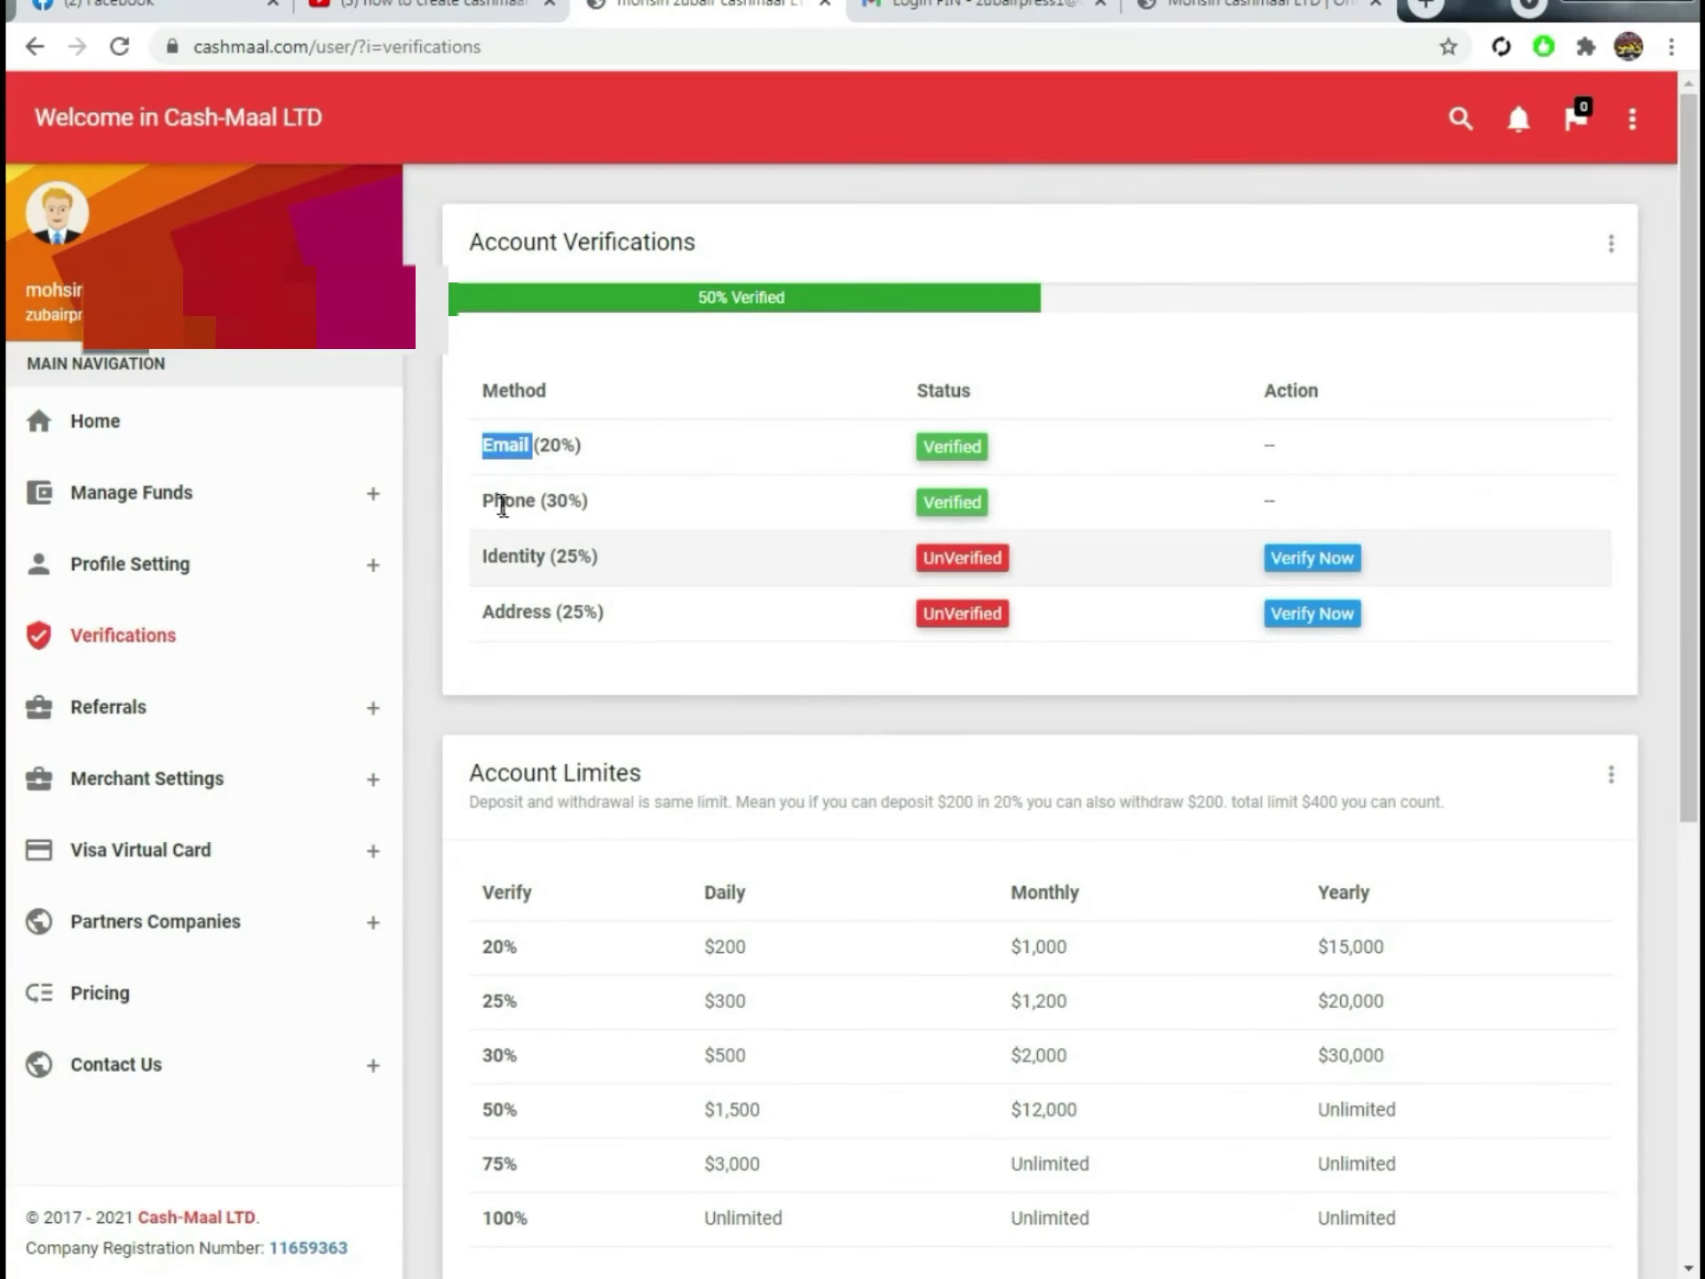
drag(483, 500, 593, 500)
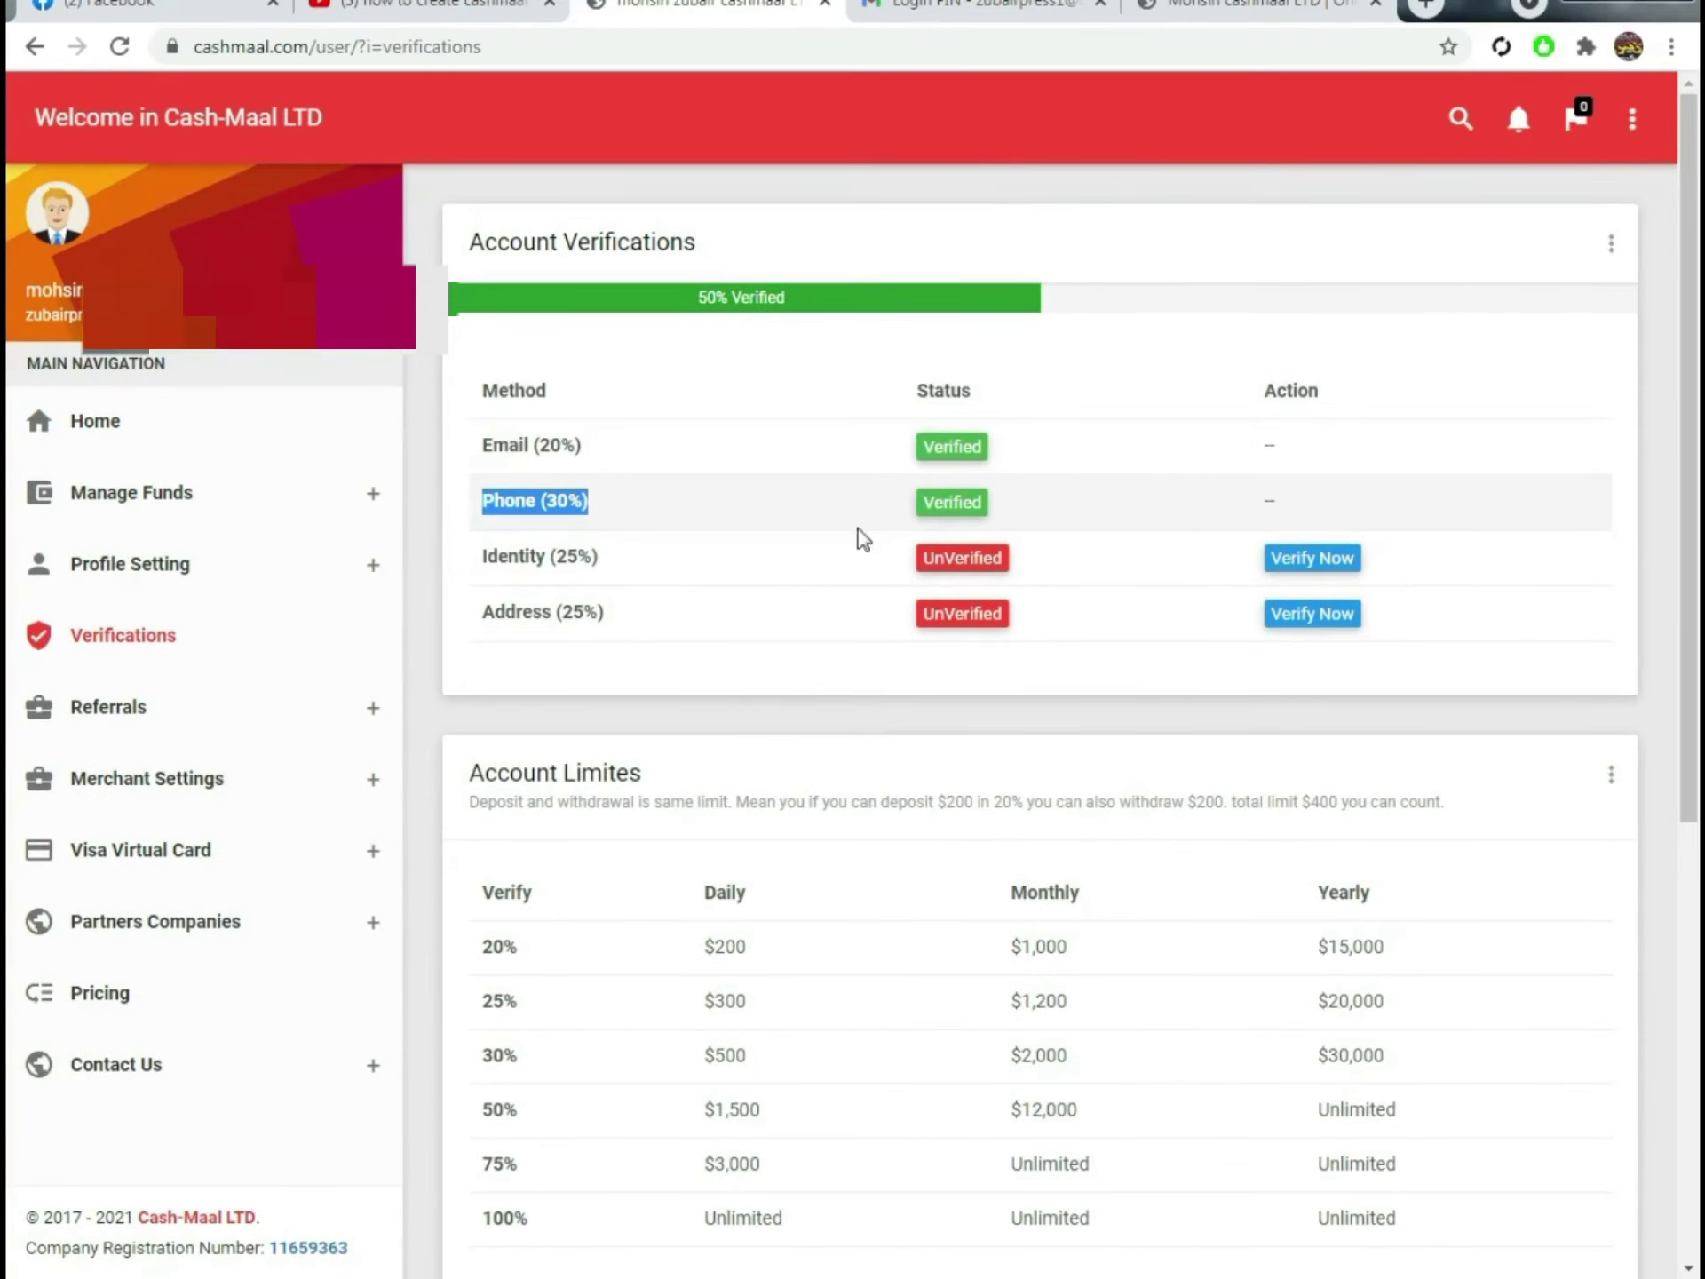
click(512, 550)
drag(550, 558, 590, 558)
triple_click(597, 609)
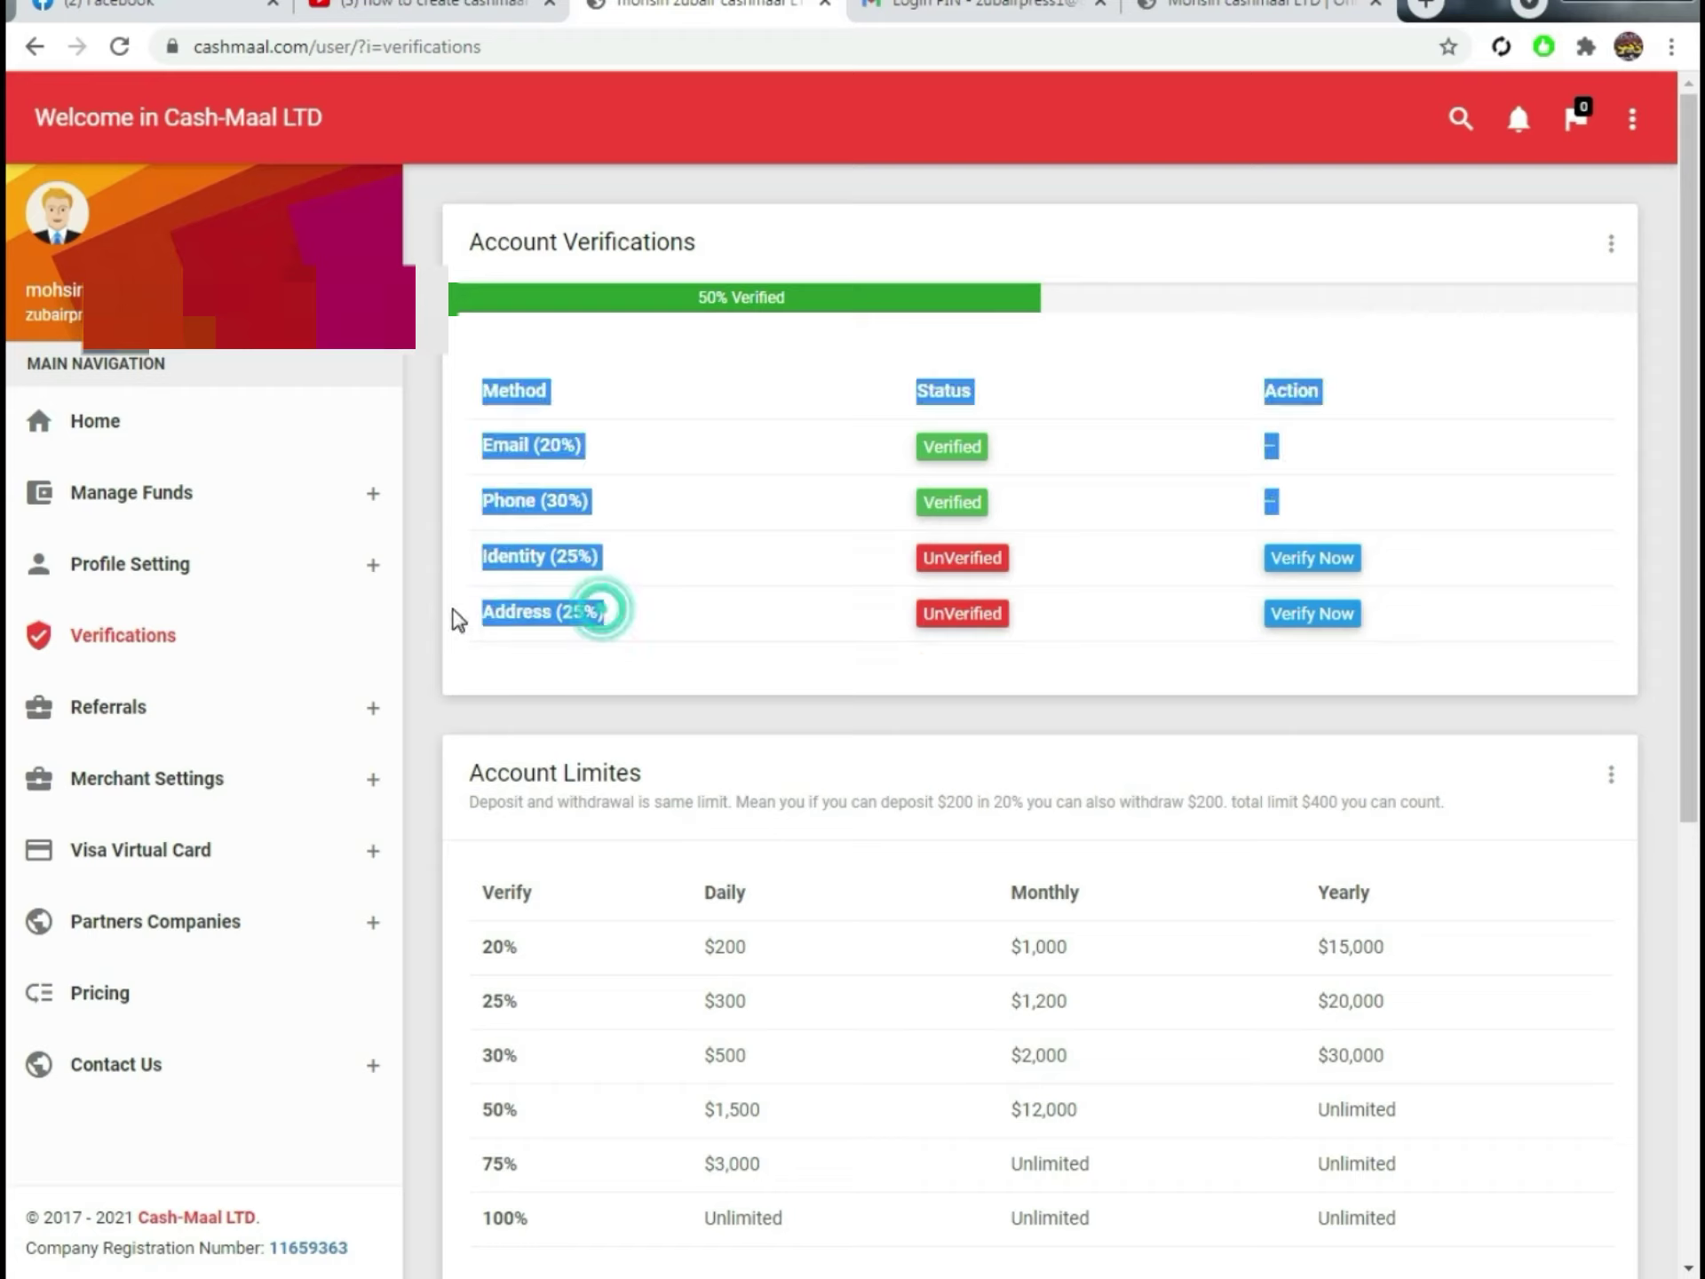
click(621, 665)
click(479, 446)
drag(471, 430, 659, 537)
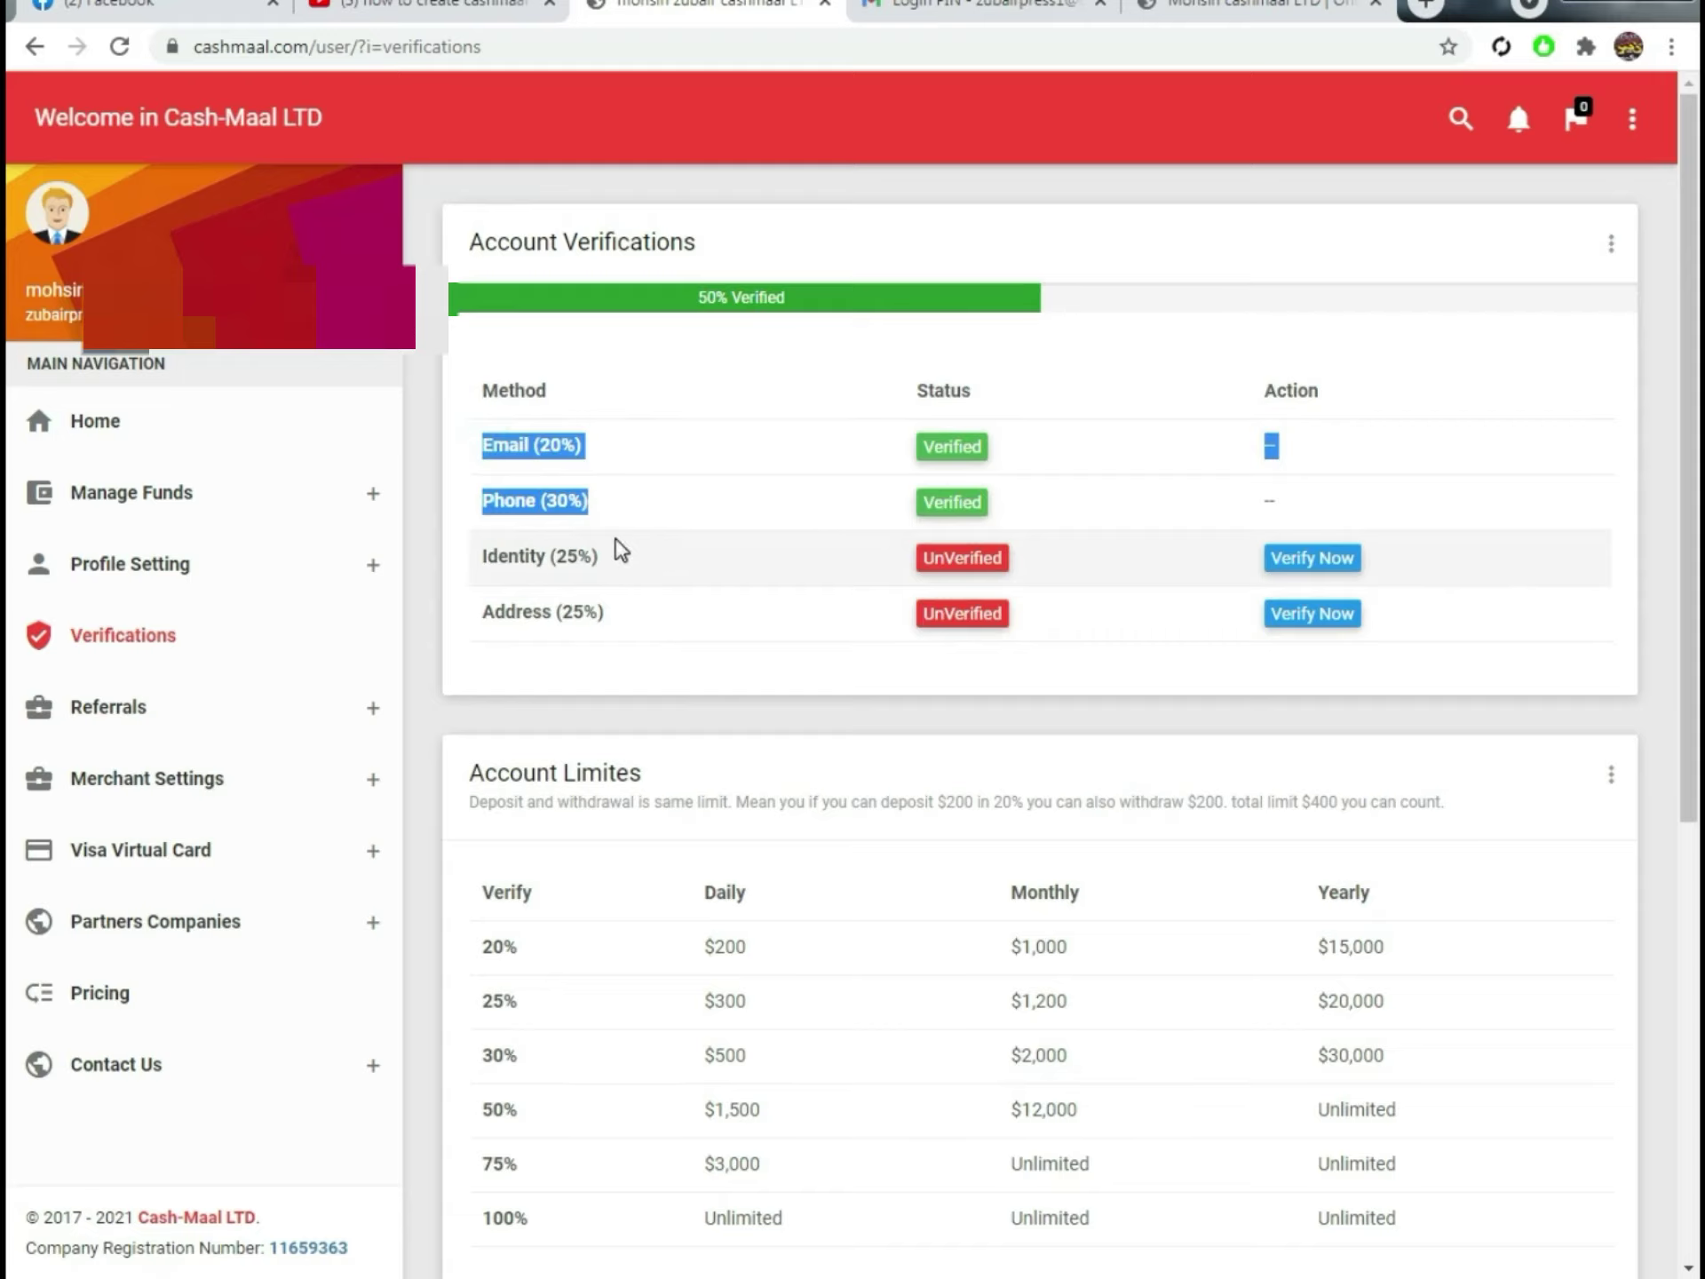
Step: Reload the funded account's dashboard, highlight its 648.30 PKR balance, and open a new tab
click(160, 435)
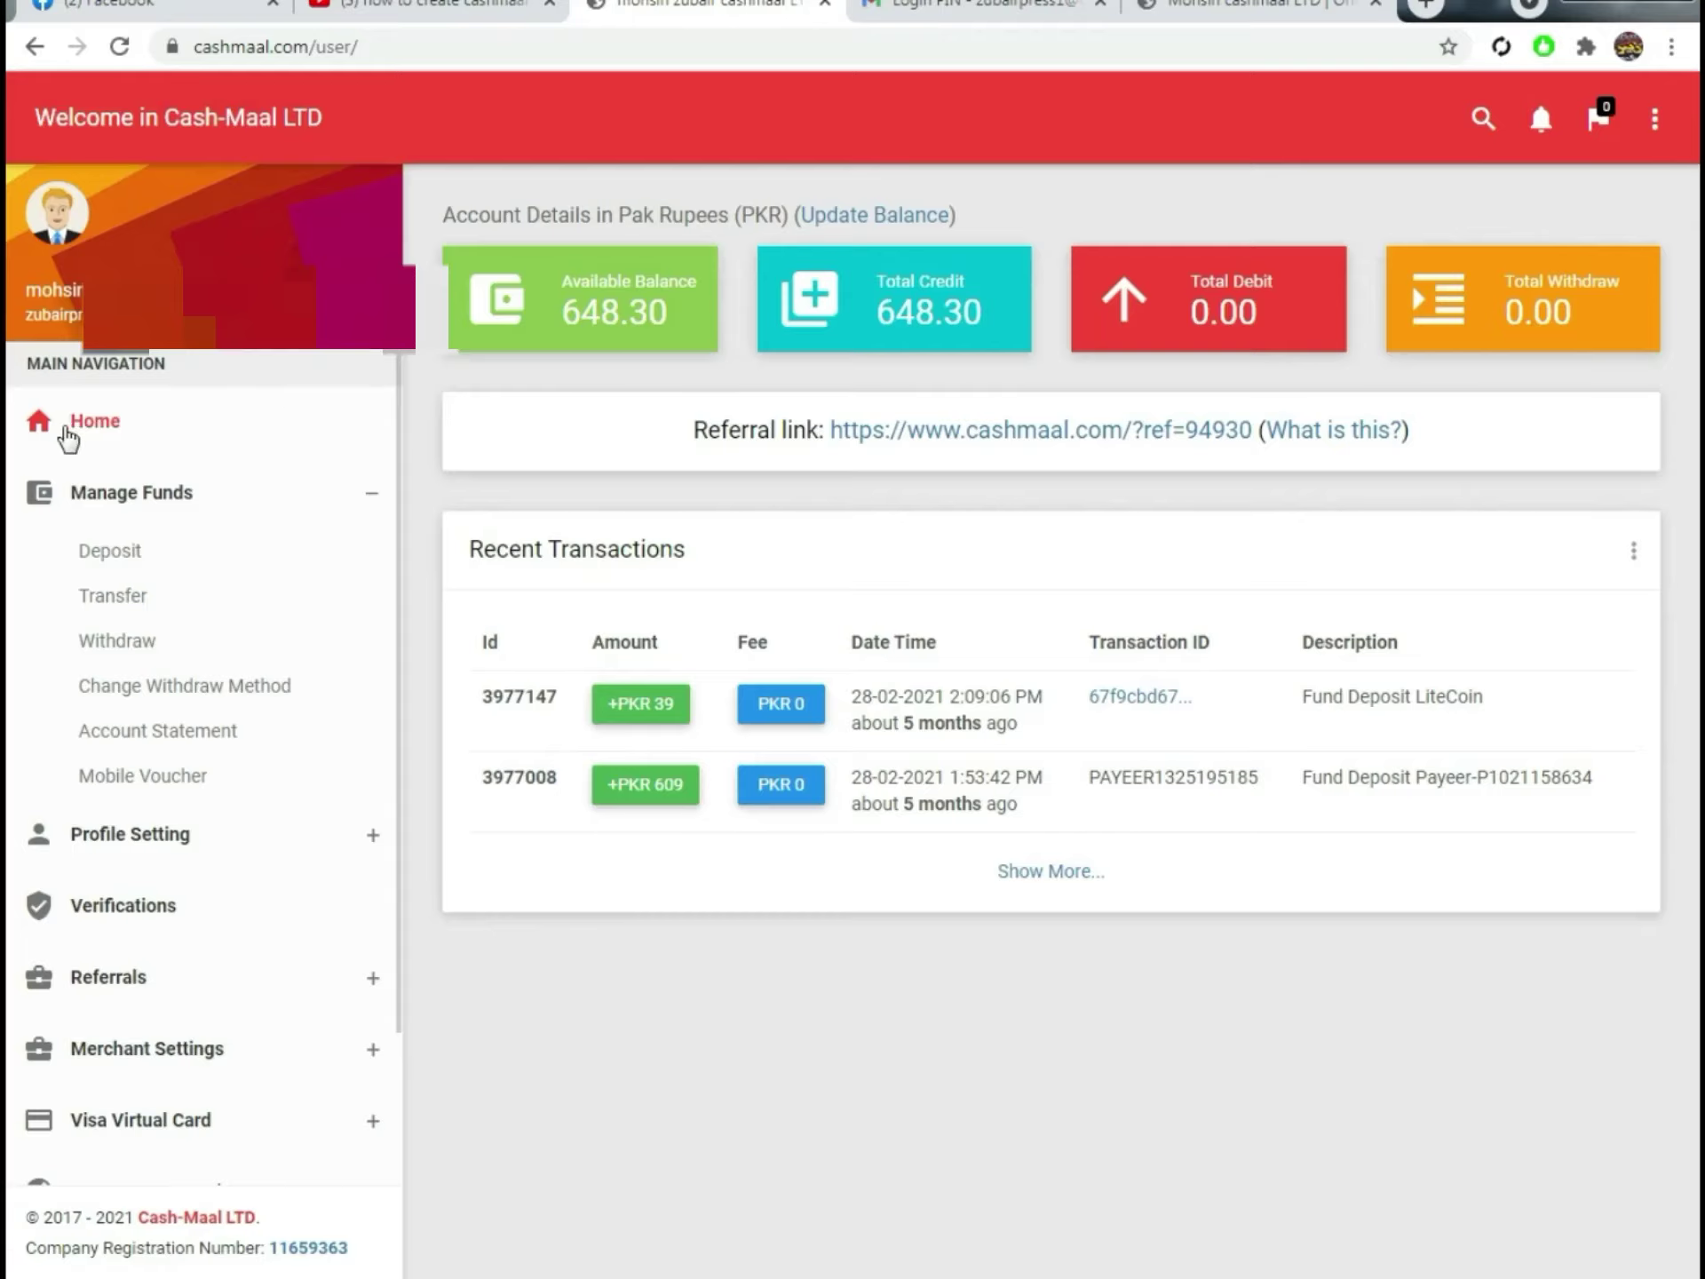
click(72, 430)
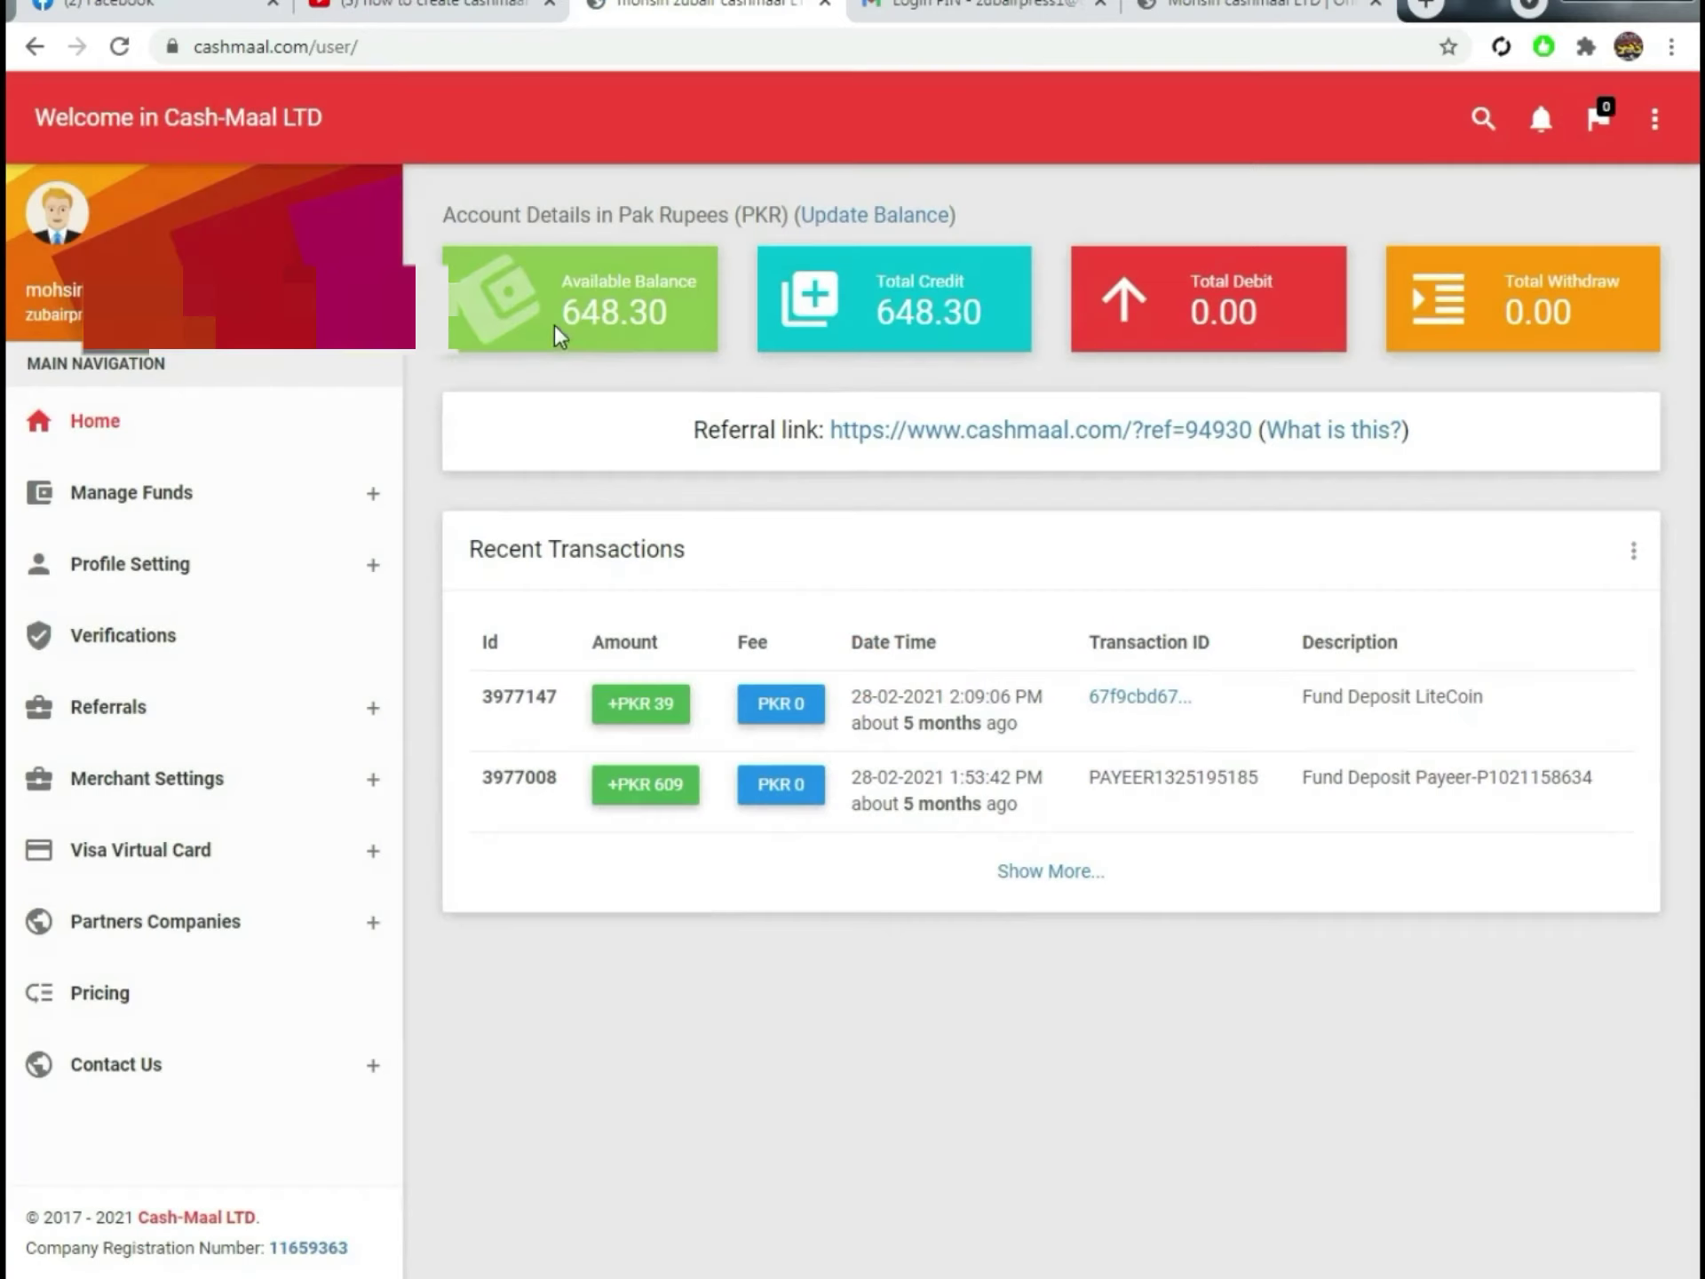
drag(540, 348, 609, 343)
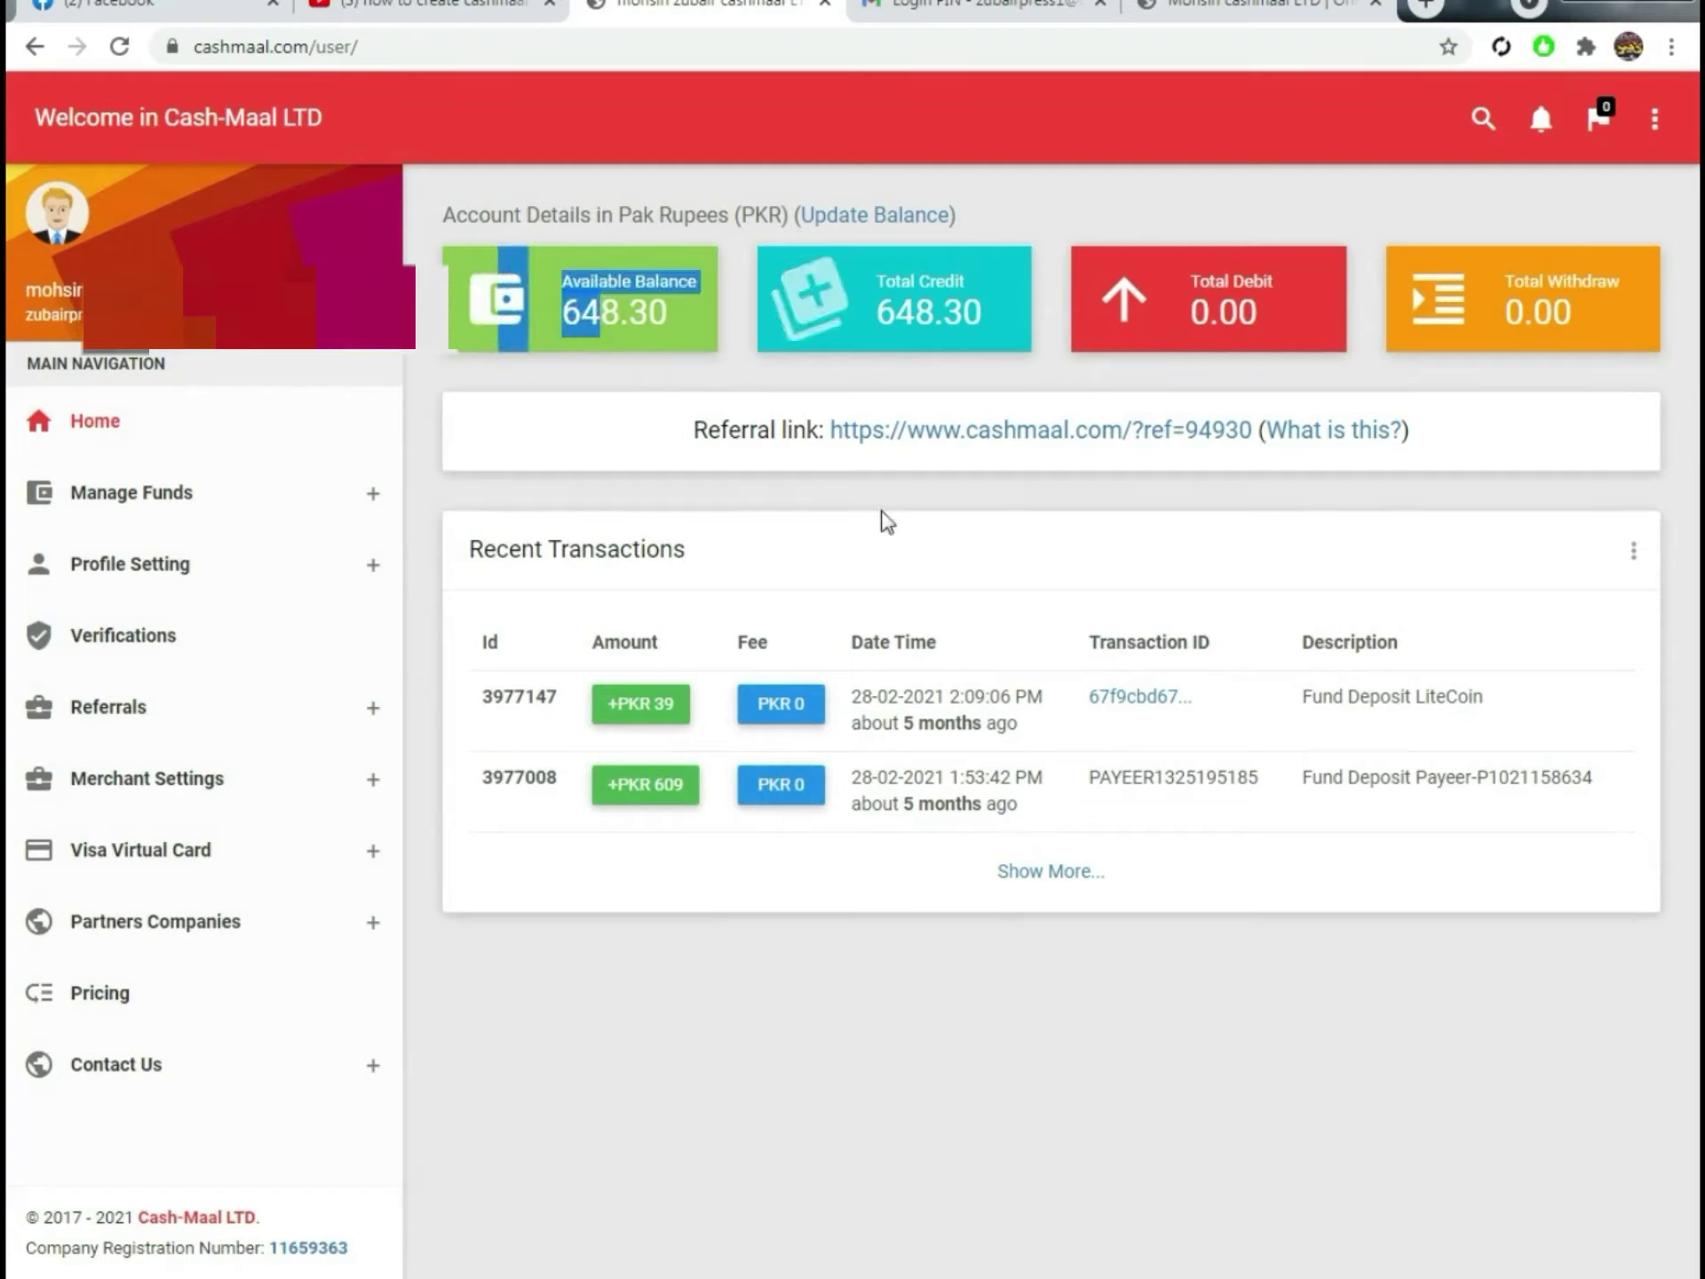
click(1092, 530)
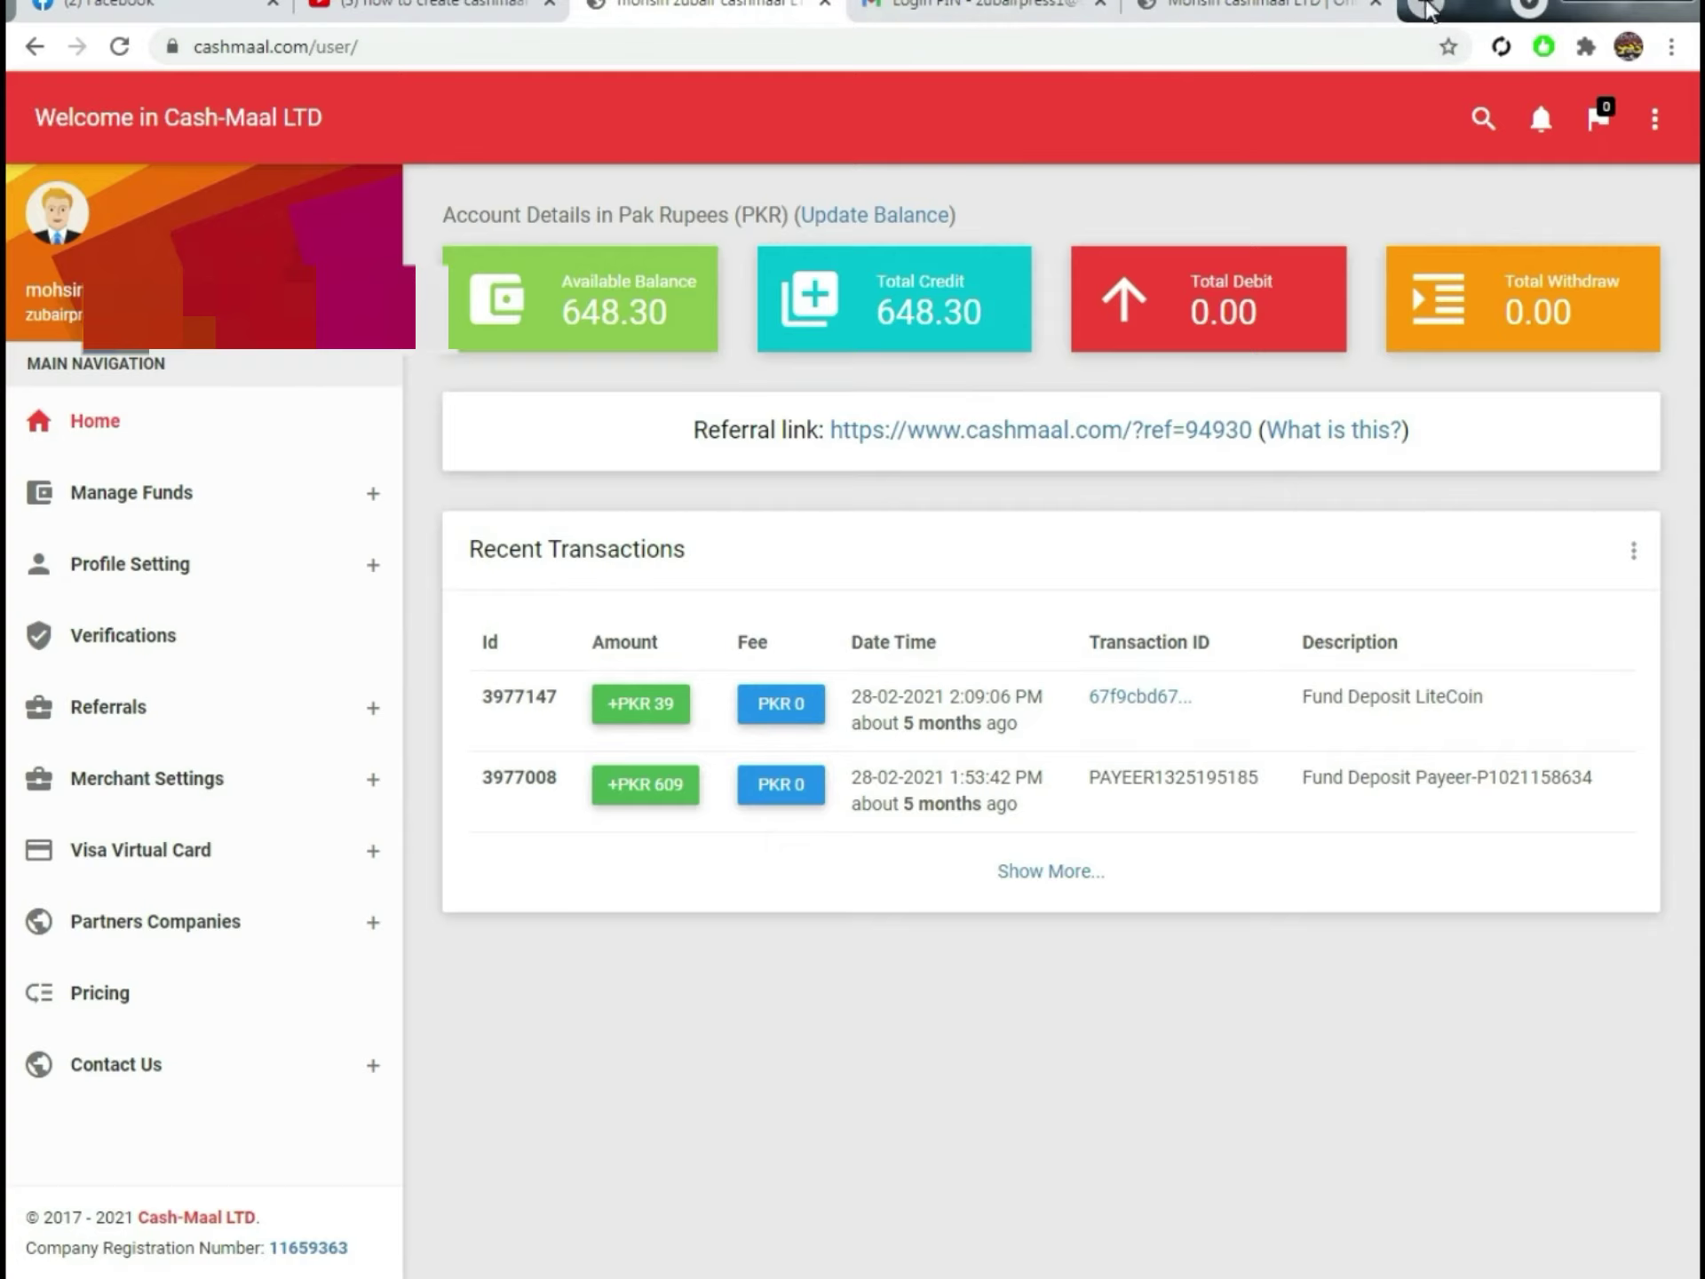
click(1431, 9)
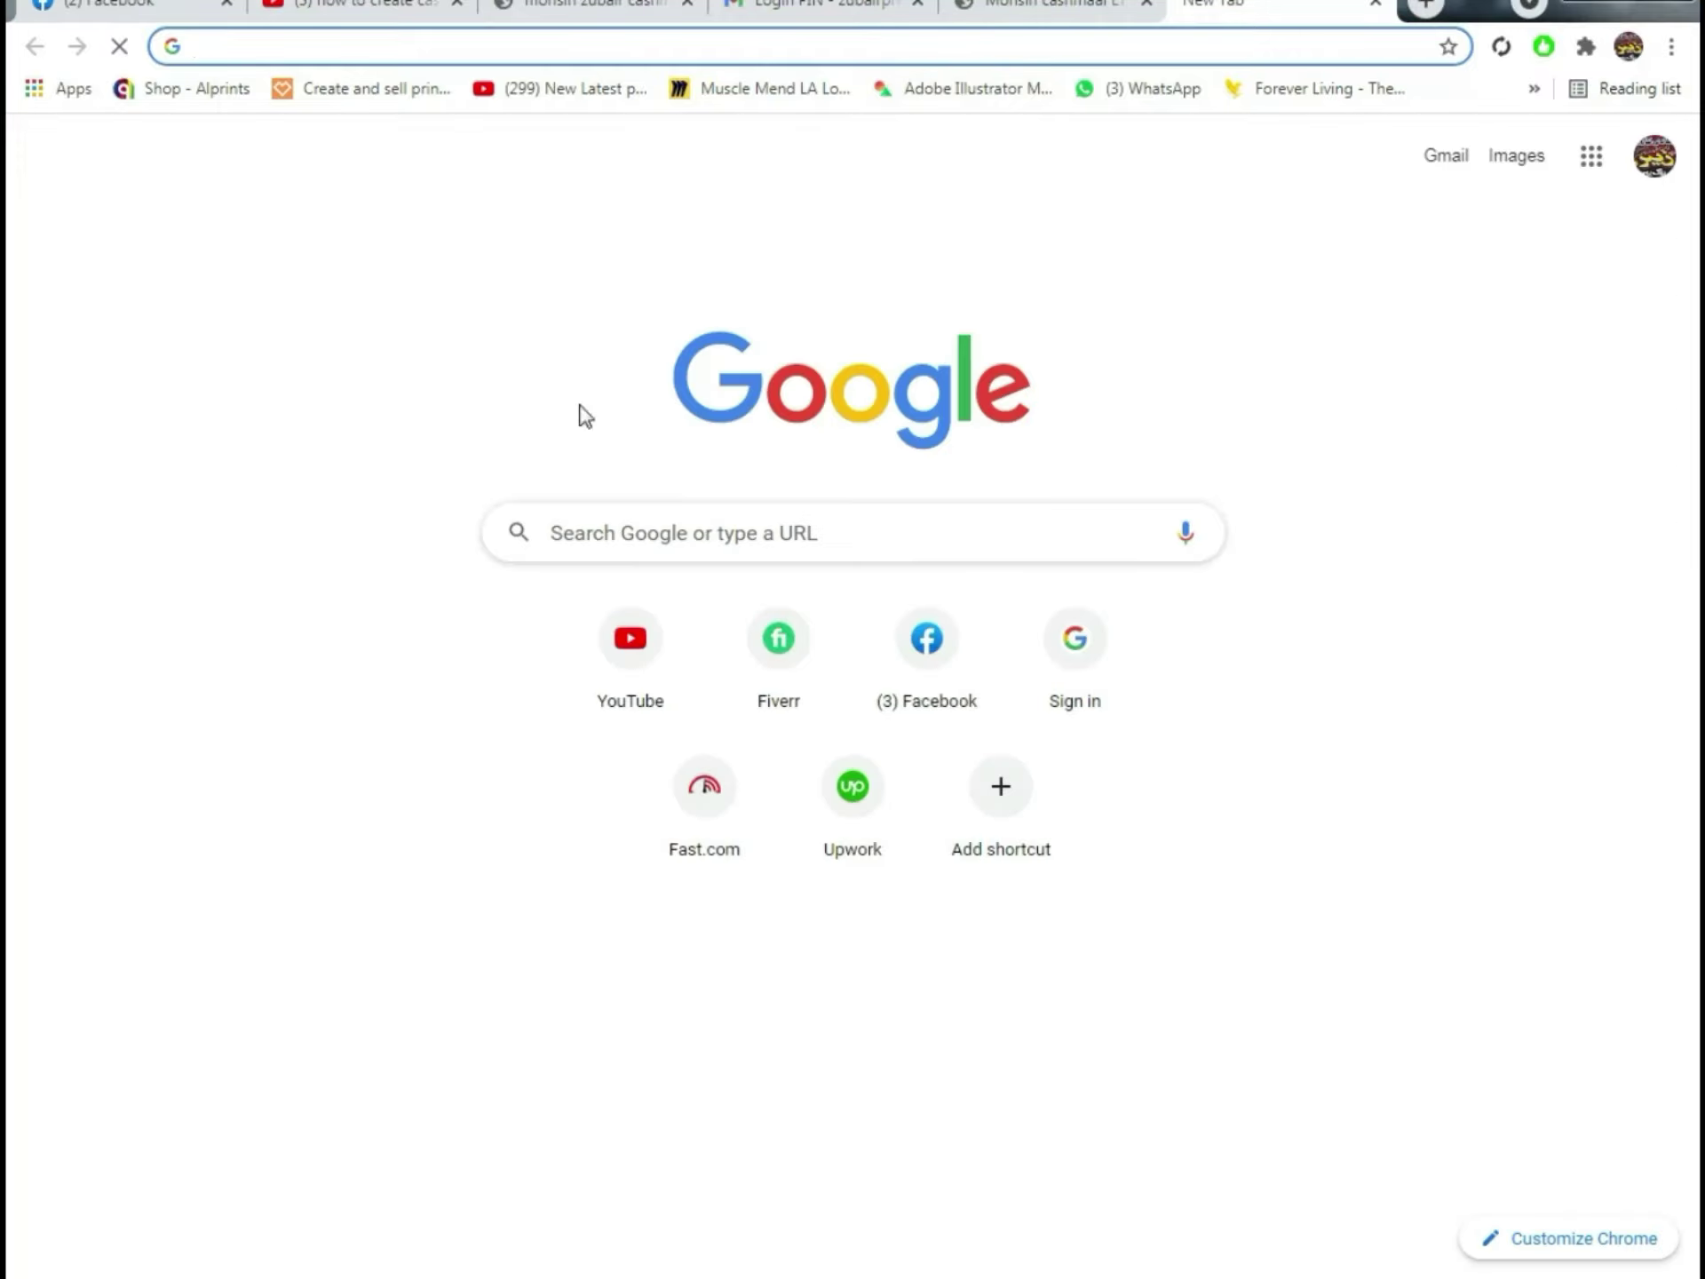